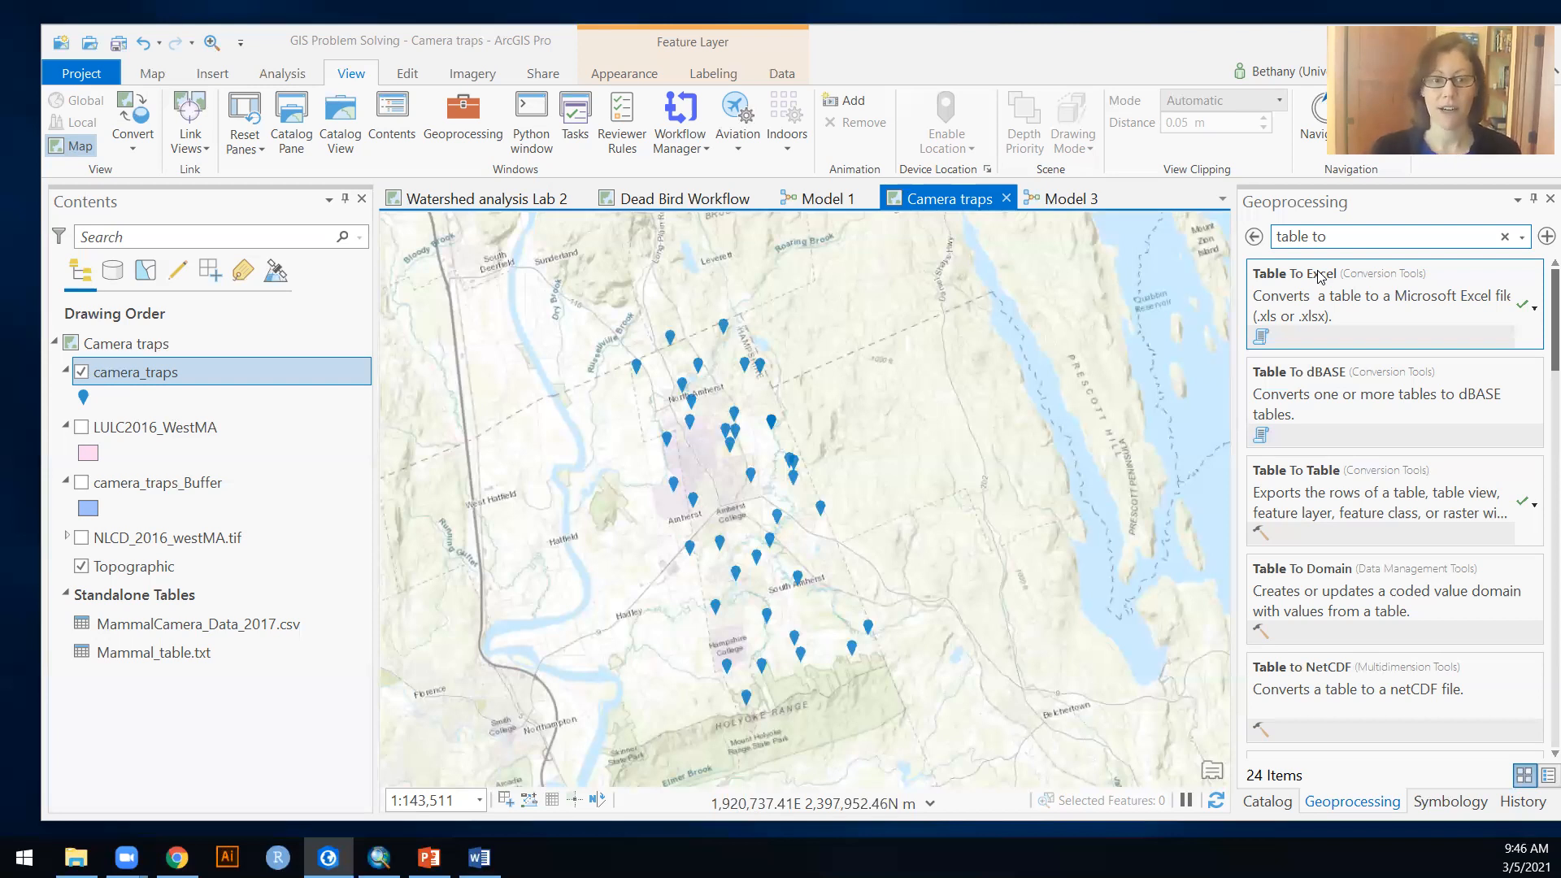
Step: Examine the camera_traps layer's attribute table across all its fields, through to the understory, cwm and fwm columns, and close it
{"action": "right_click", "coordinate": [140, 367]}
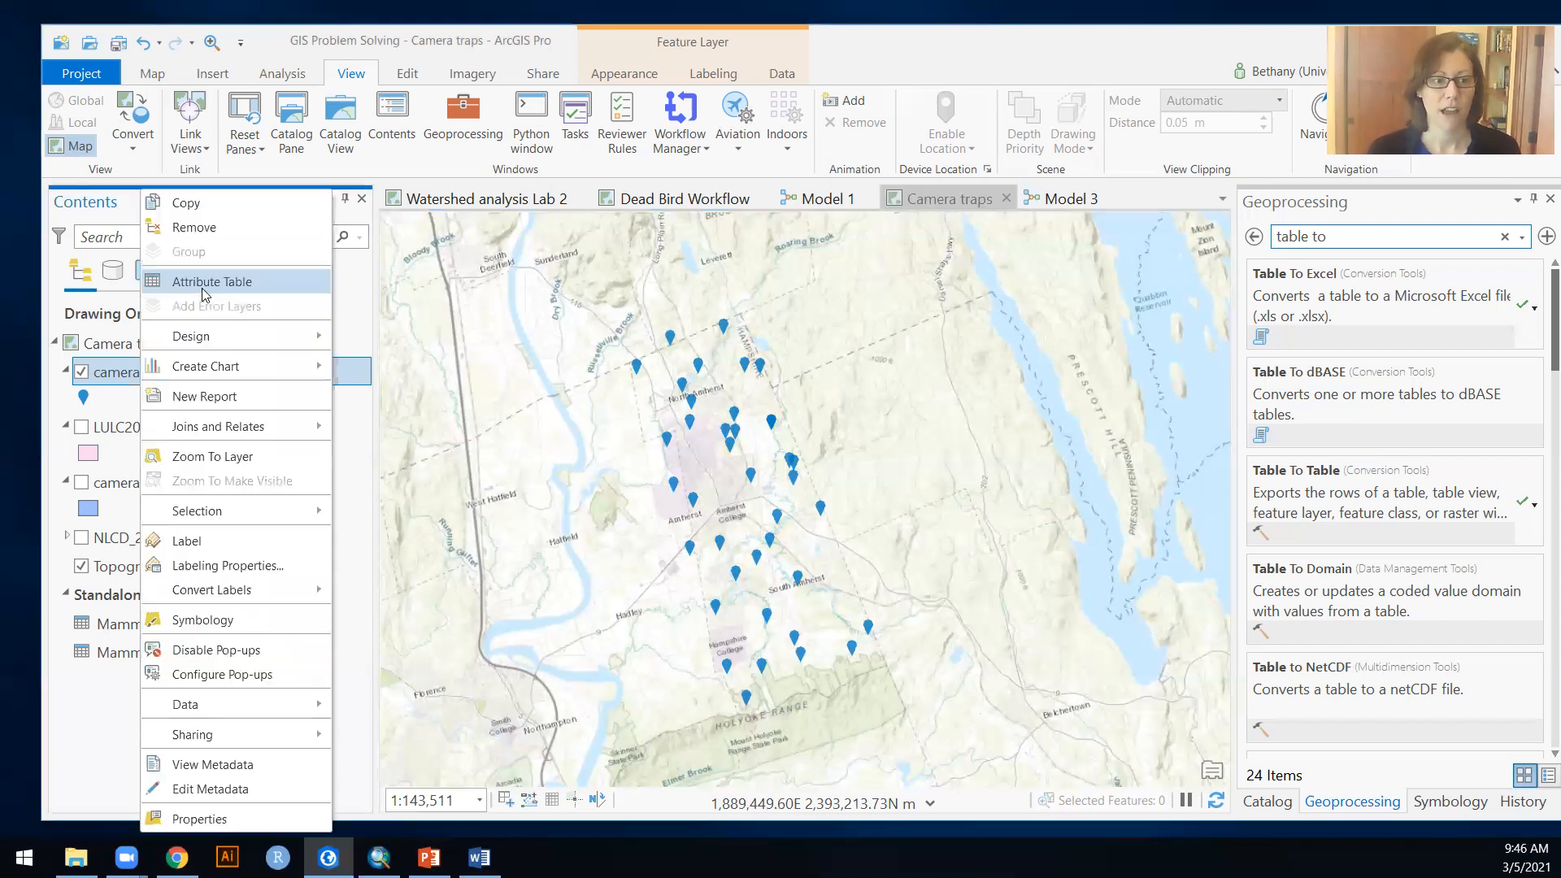
{"action": "left_click", "coordinate": [204, 284]}
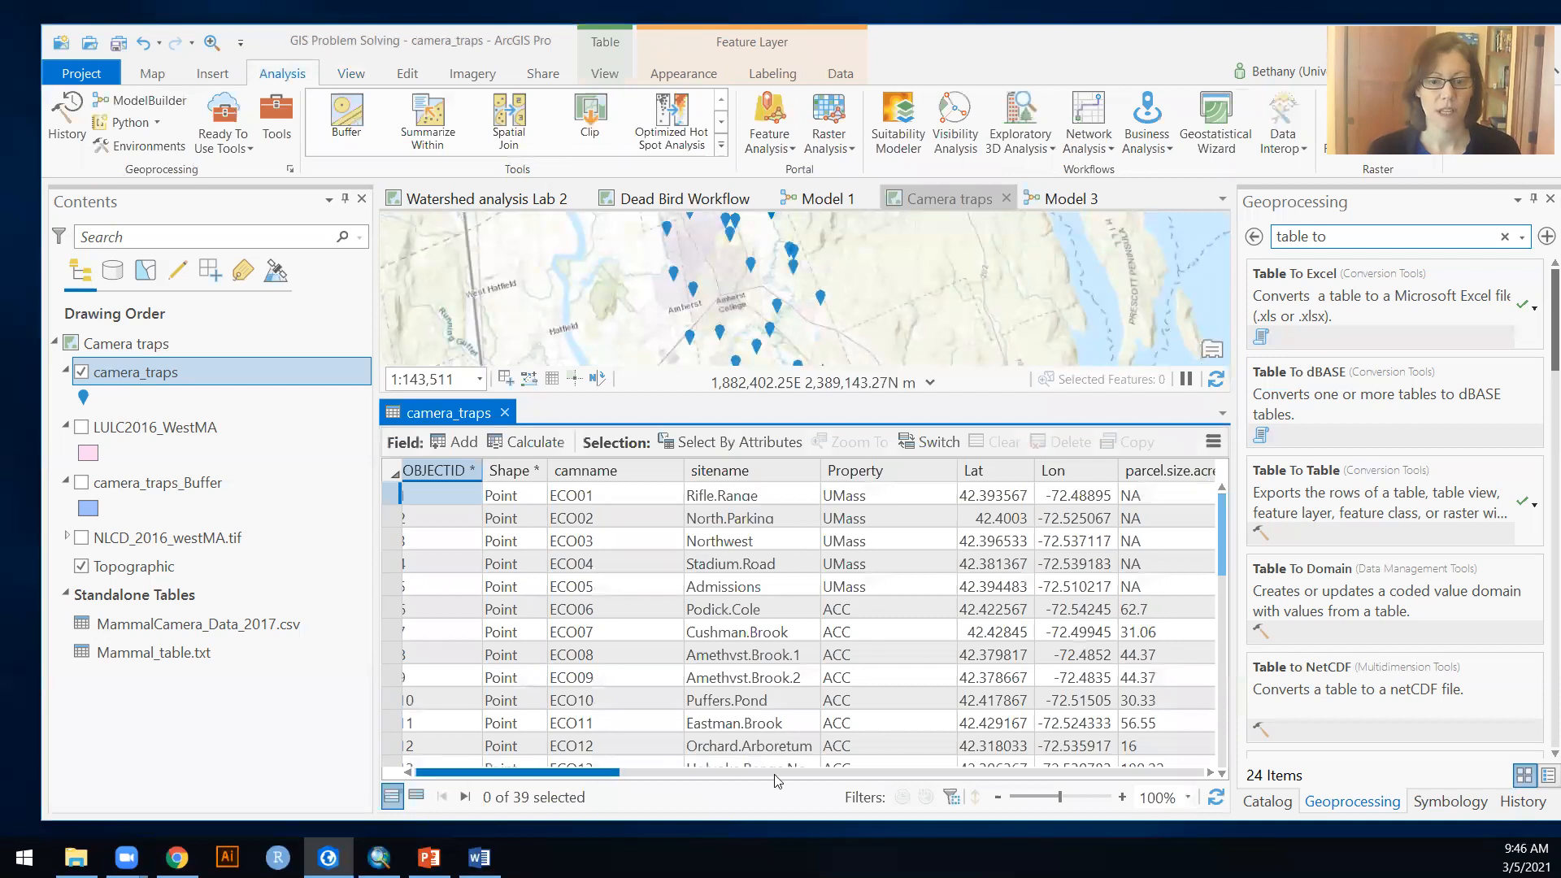
{"action": "left_click", "coordinate": [907, 773]}
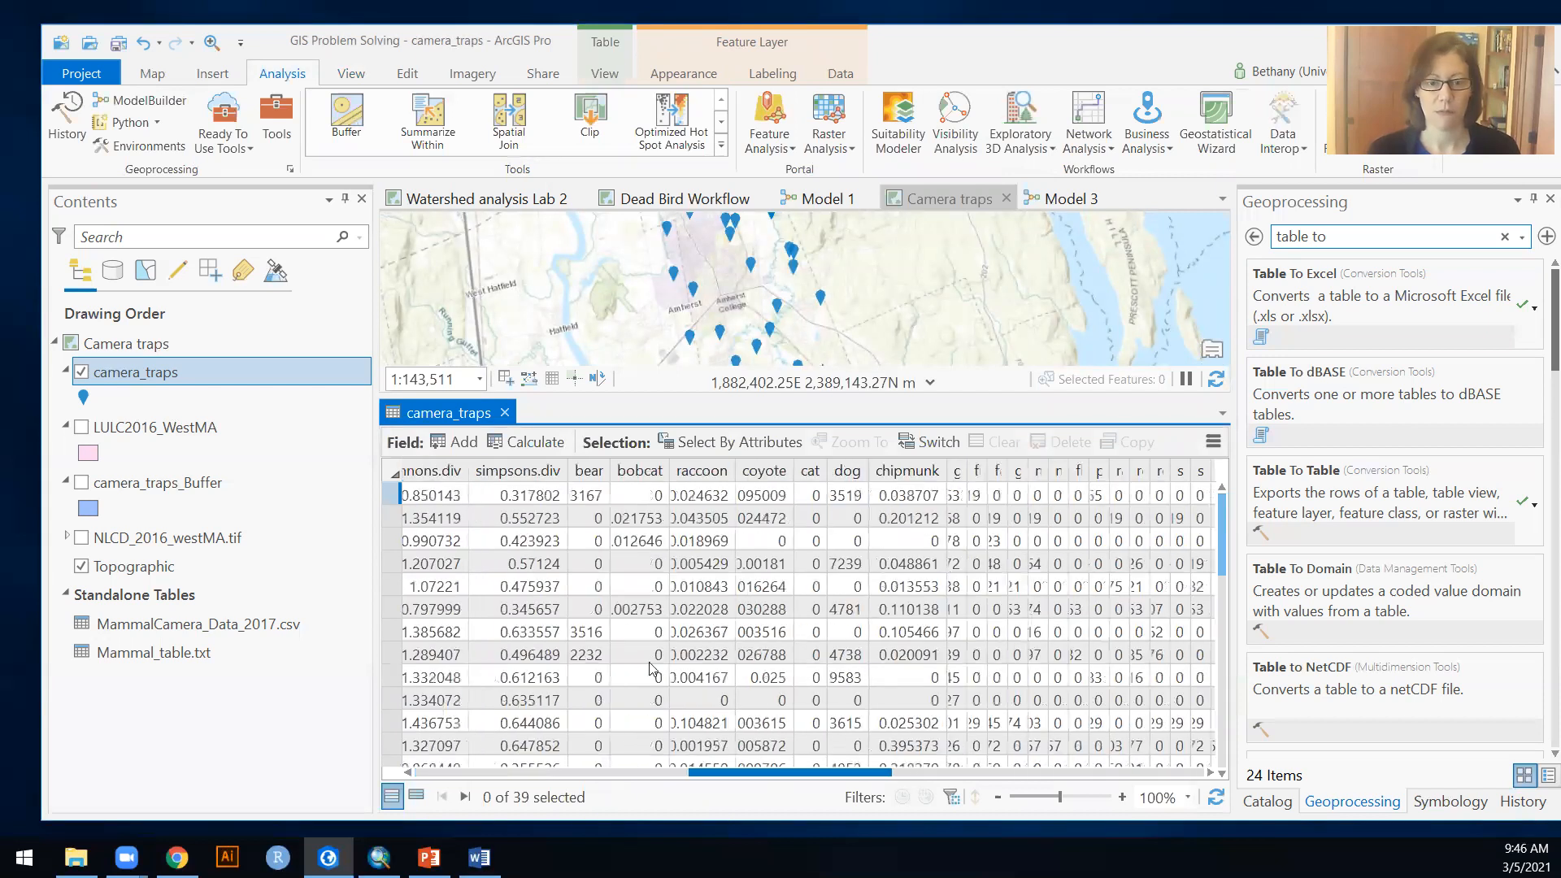
{"action": "left_click", "coordinate": [907, 772]}
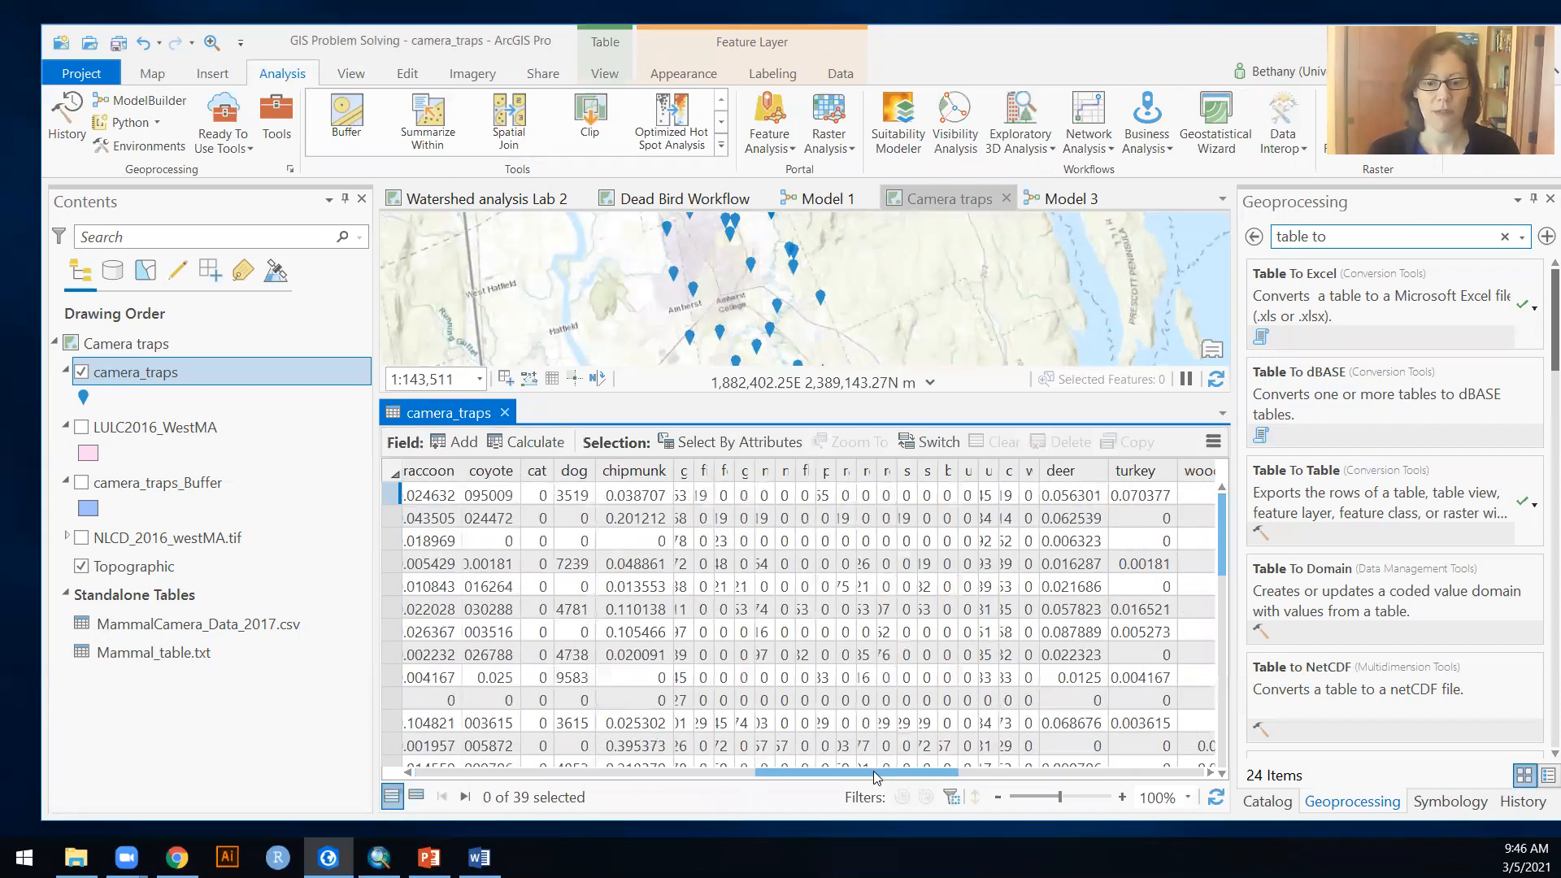
{"action": "left_click", "coordinate": [1208, 774]}
{"action": "left_click", "coordinate": [1203, 773]}
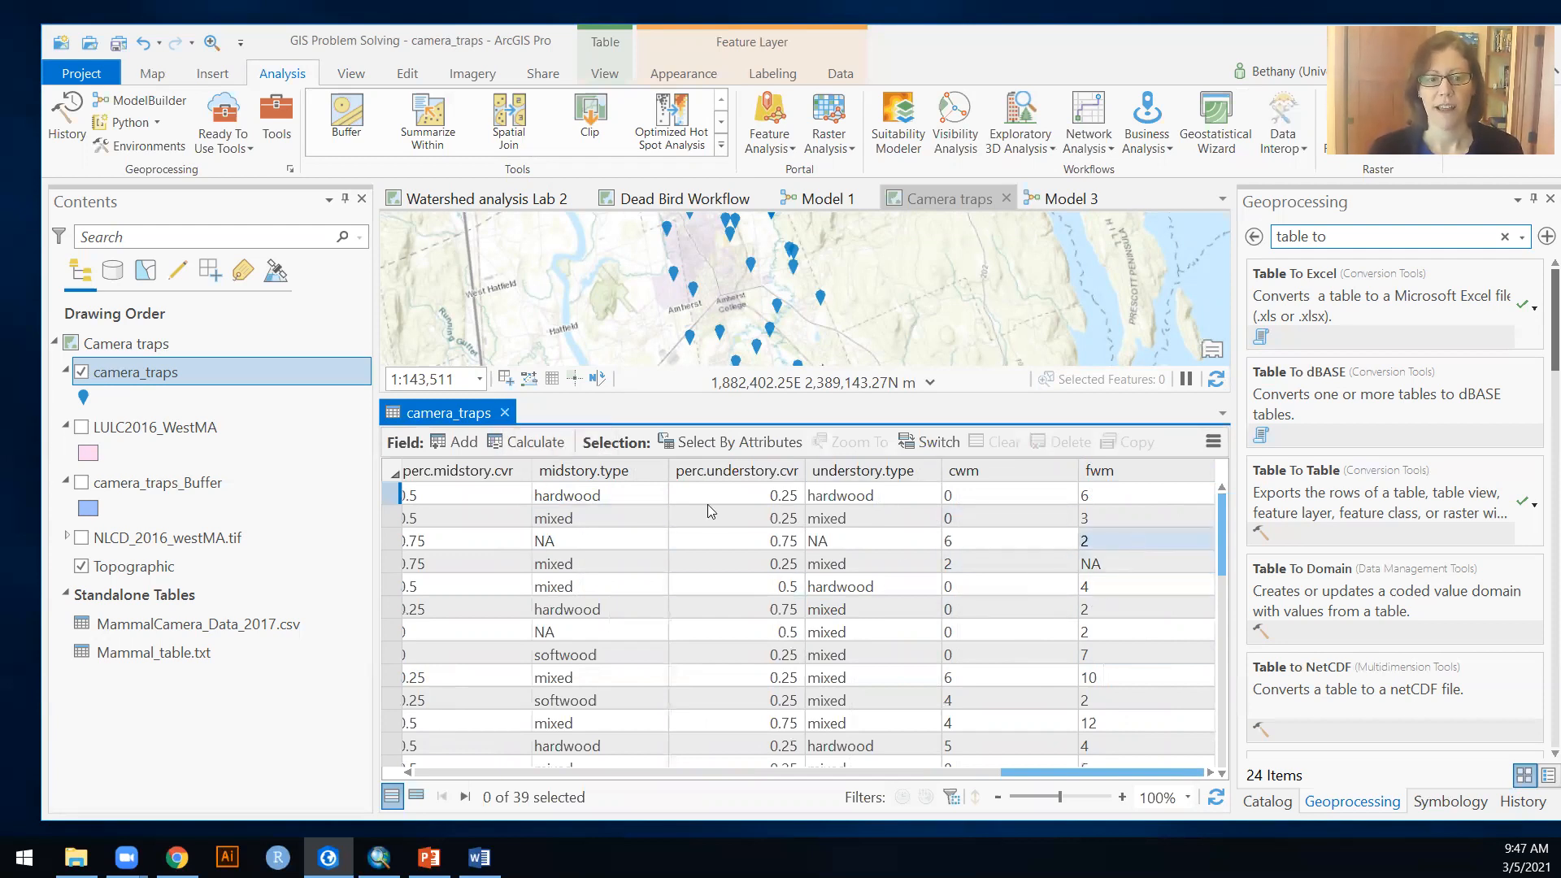
{"action": "left_click", "coordinate": [507, 413]}
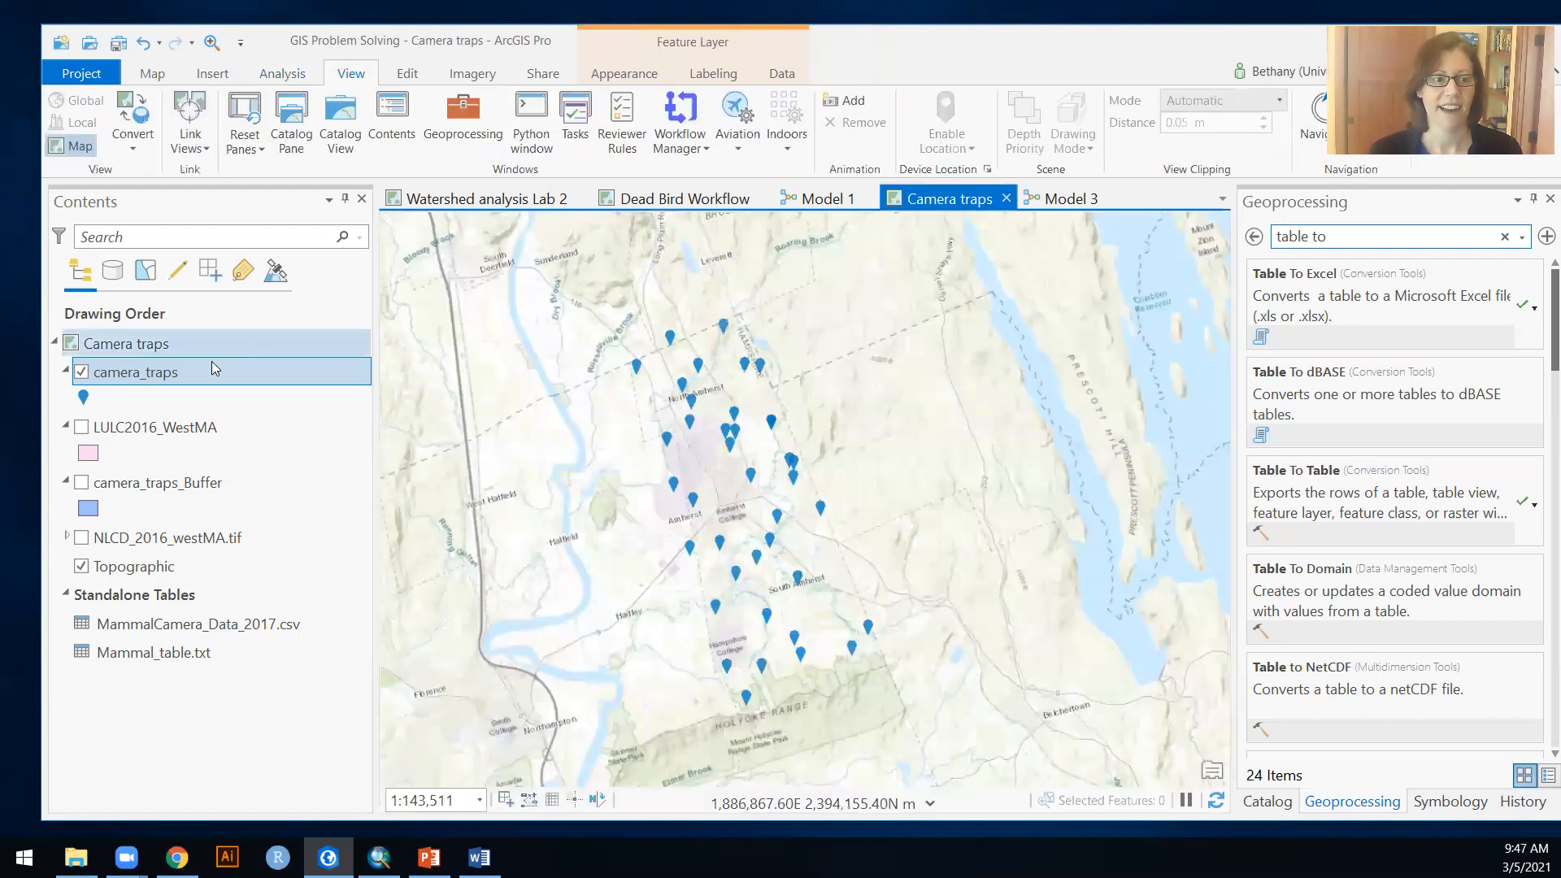
Step: Open the Table To Excel geoprocessing tool and set camera_traps as the input table
{"action": "left_click", "coordinate": [1292, 277]}
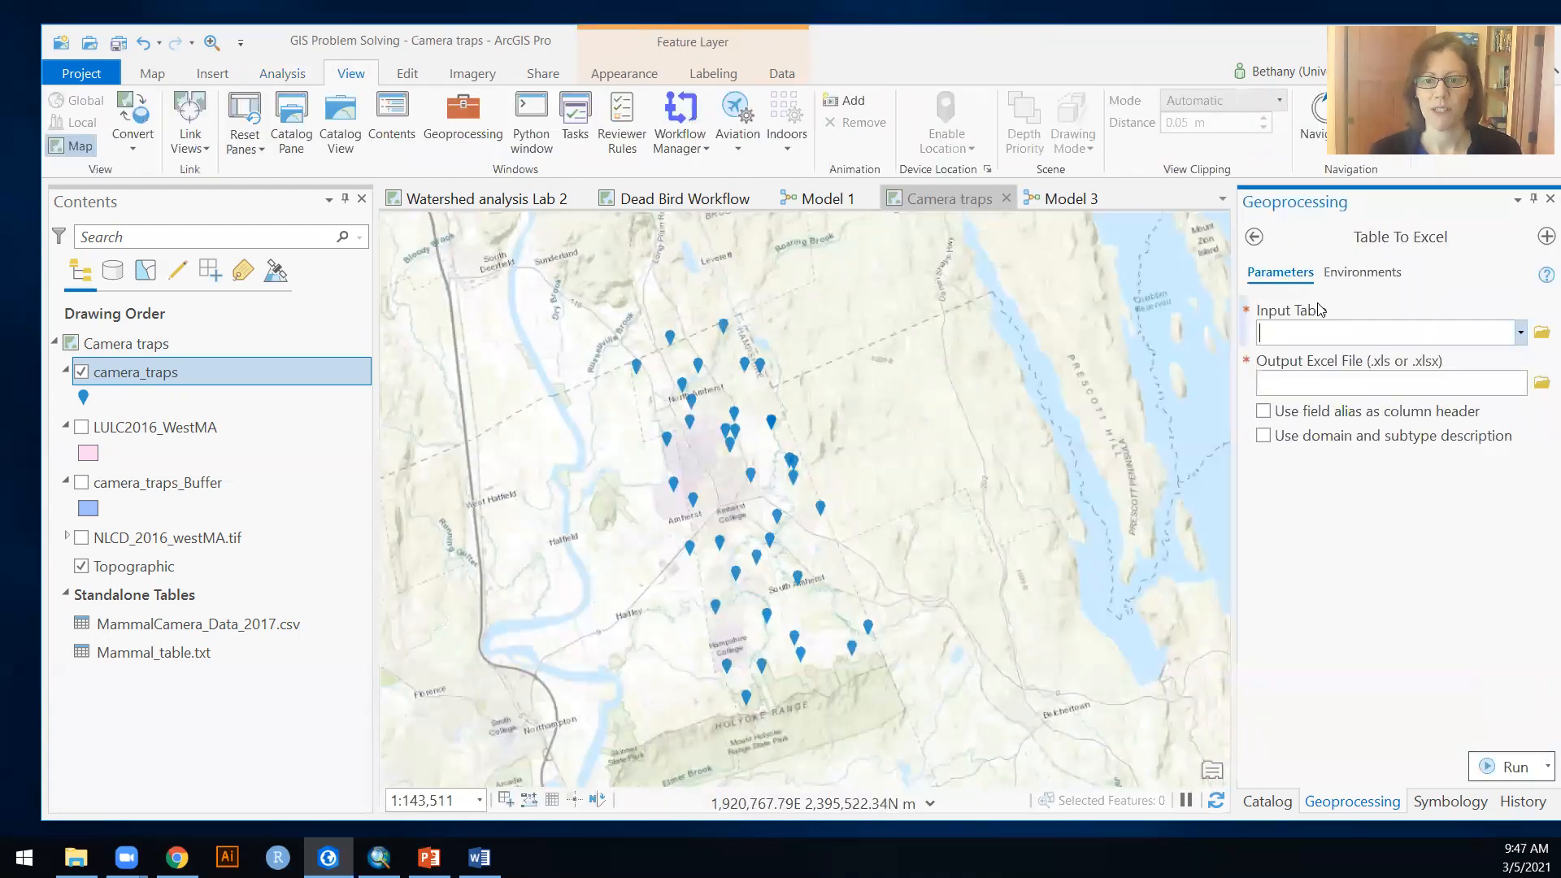
{"action": "left_click", "coordinate": [1522, 333]}
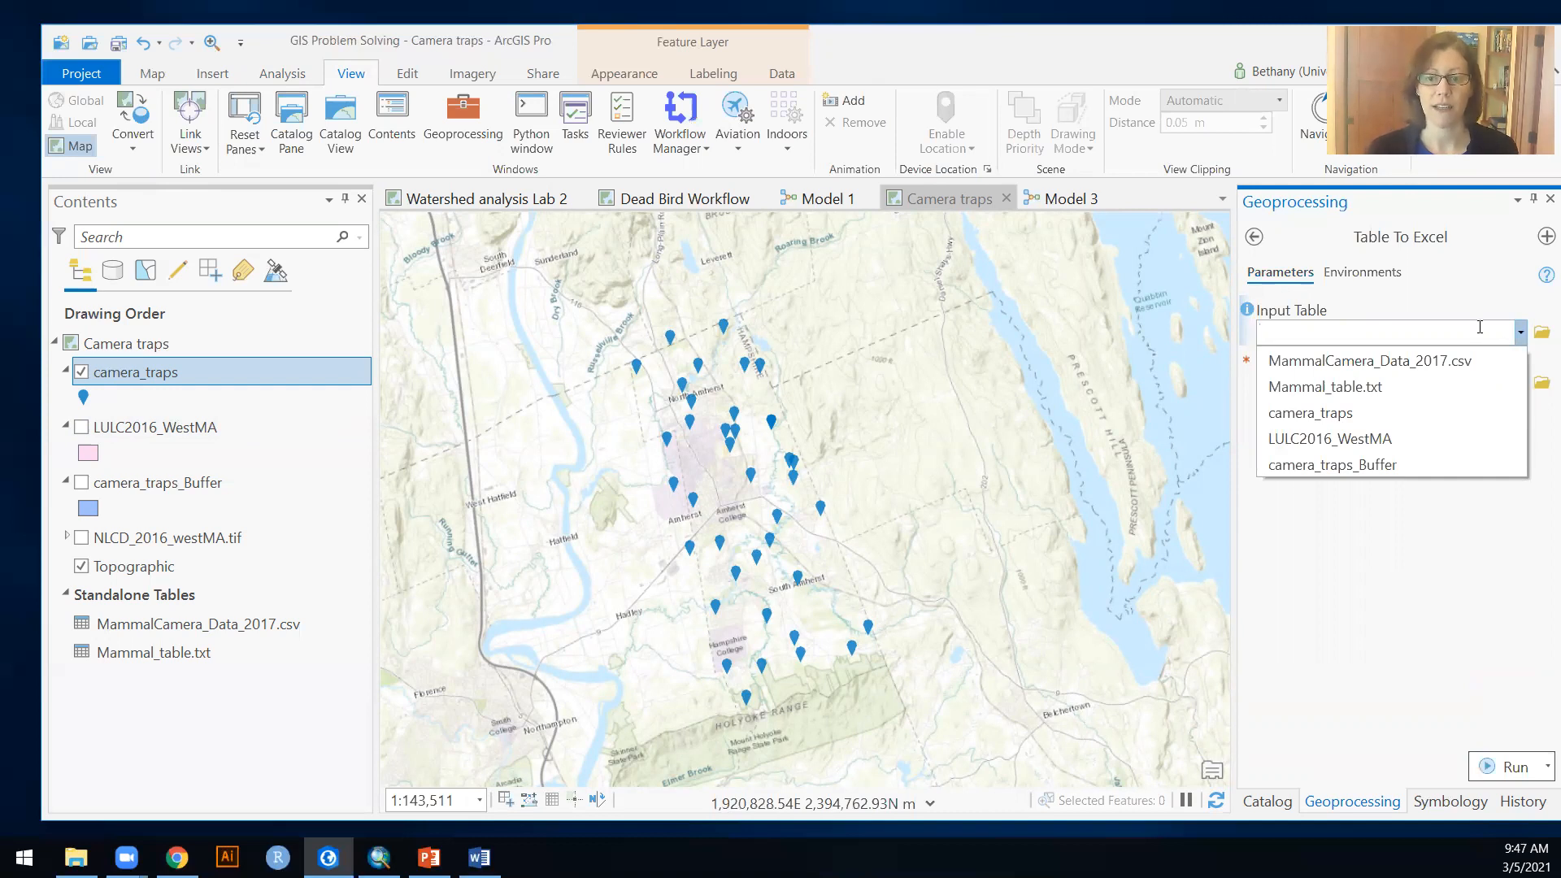
{"action": "left_click", "coordinate": [1321, 413]}
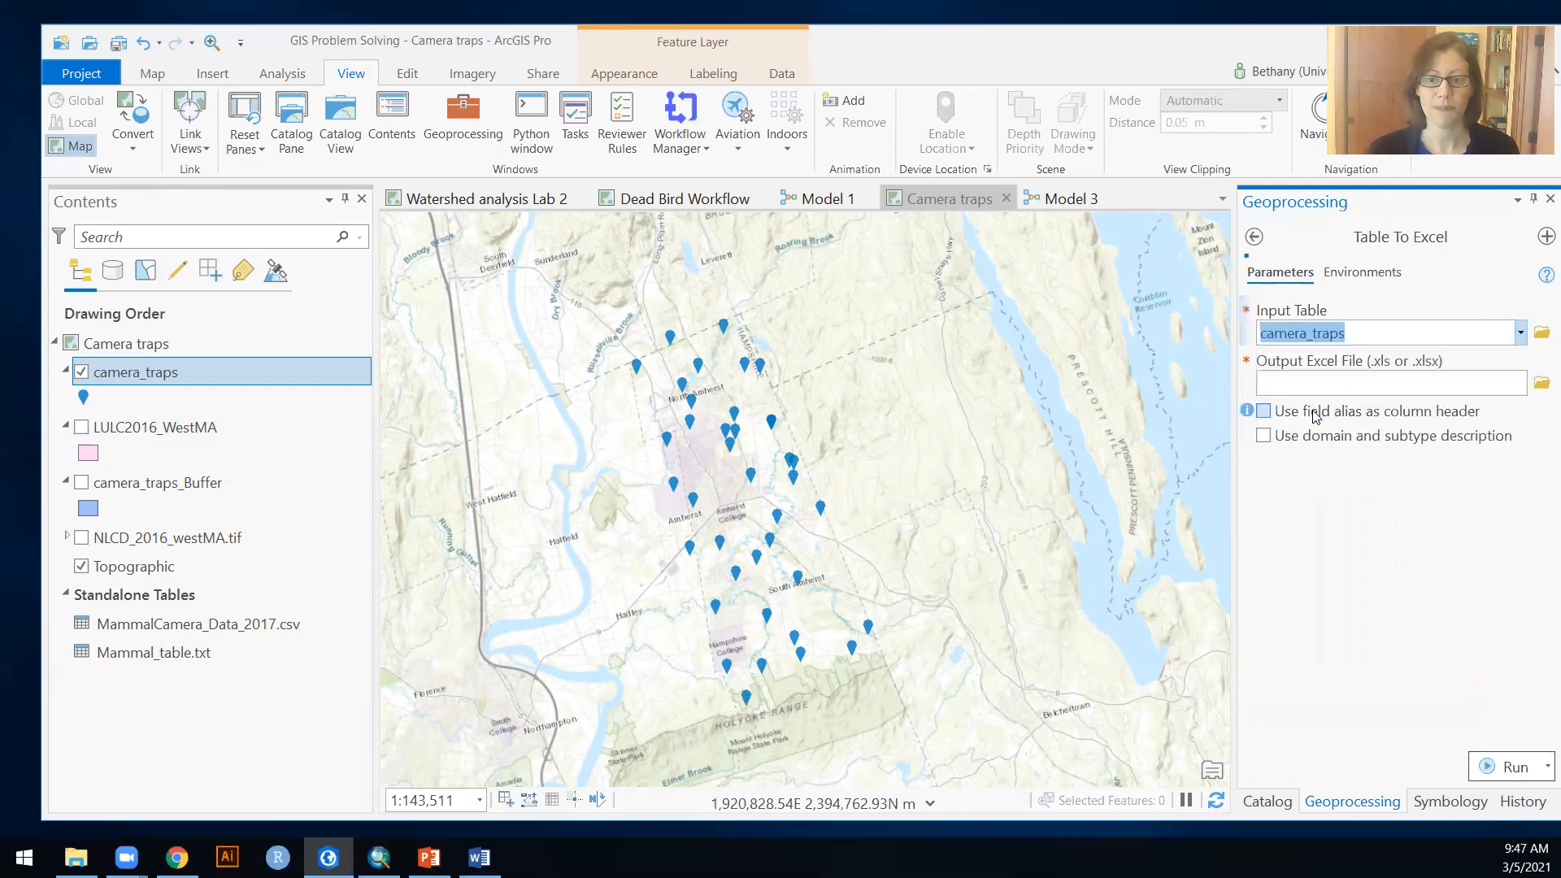
Step: Set the output Excel file to camera_output in the Temp folder and run the Table To Excel conversion
{"action": "left_click", "coordinate": [1542, 382]}
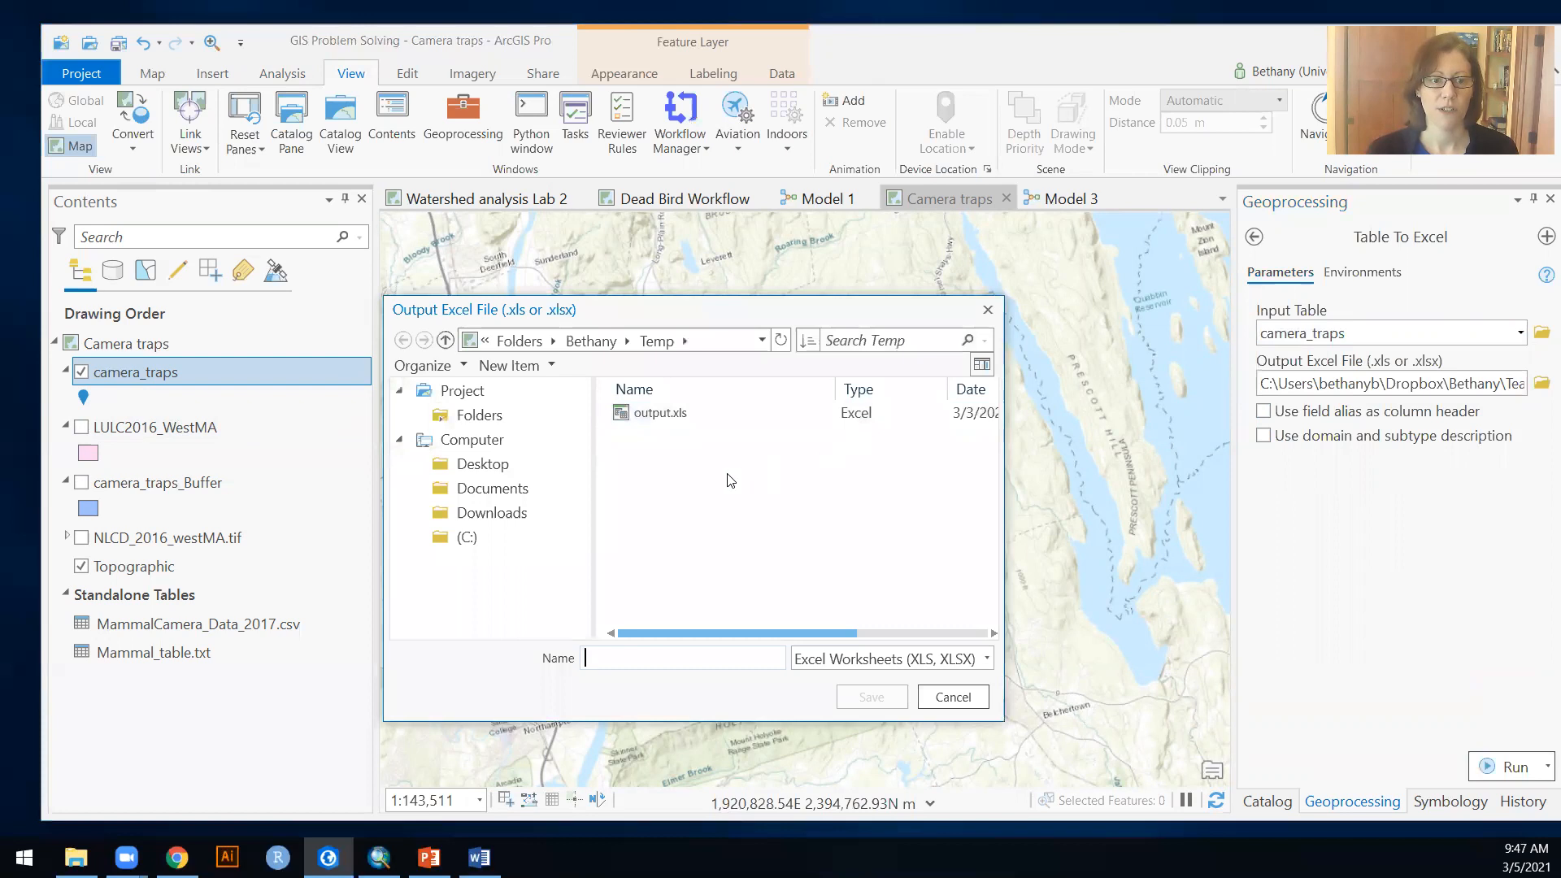
{"action": "left_click", "coordinate": [716, 339]}
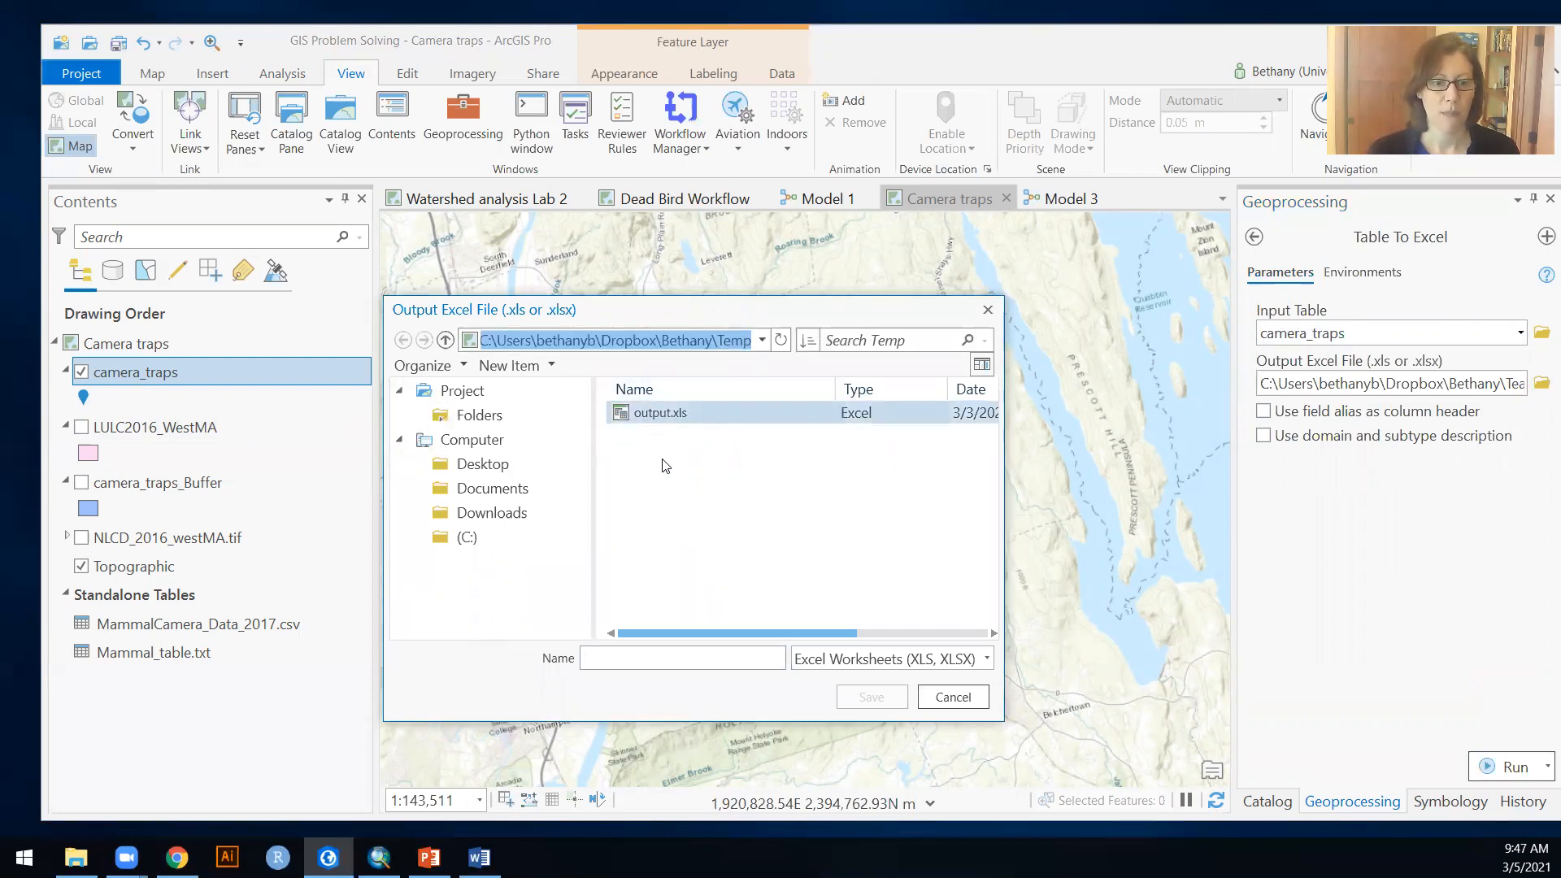
{"action": "left_click", "coordinate": [653, 415]}
{"action": "left_click", "coordinate": [664, 655]}
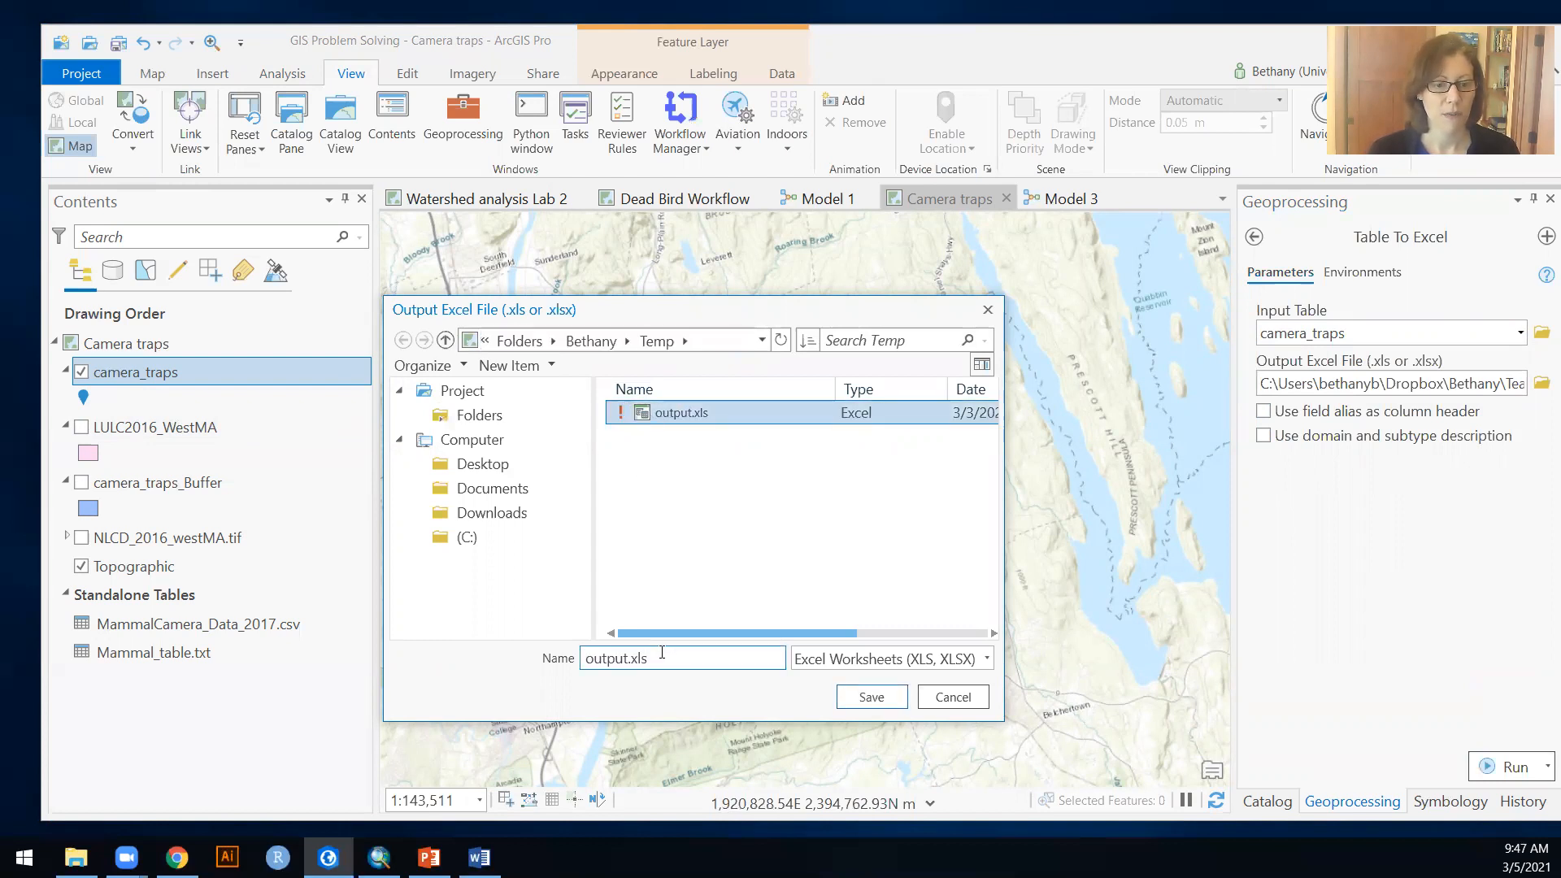
{"action": "left_click_drag", "start_coordinate": [662, 653], "coordinate": [559, 635]}
{"action": "type", "text": "camera"}
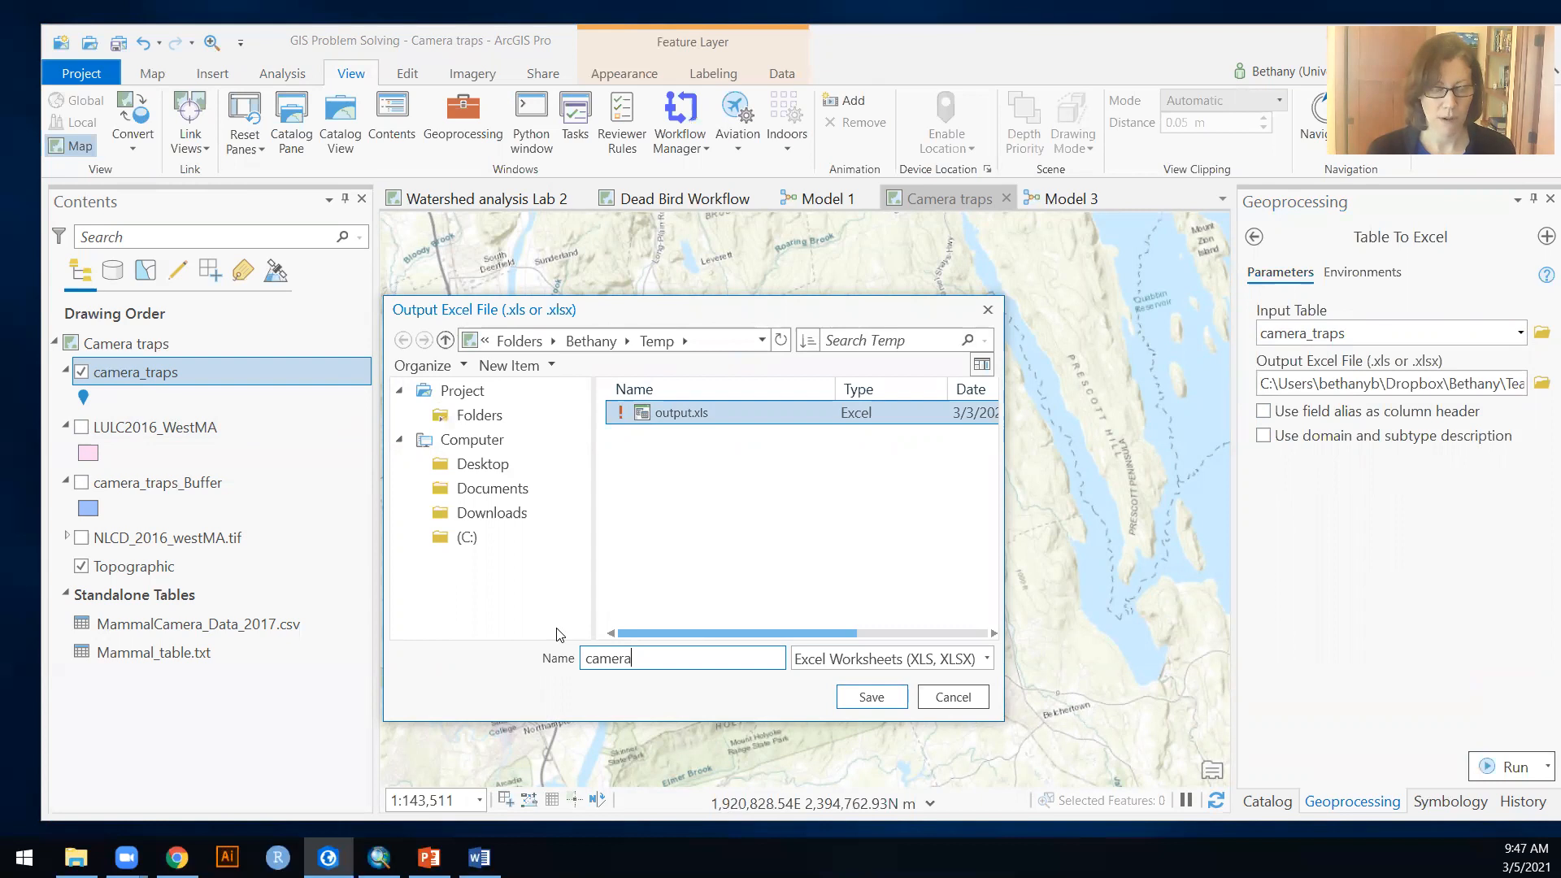
{"action": "type", "text": "_output"}
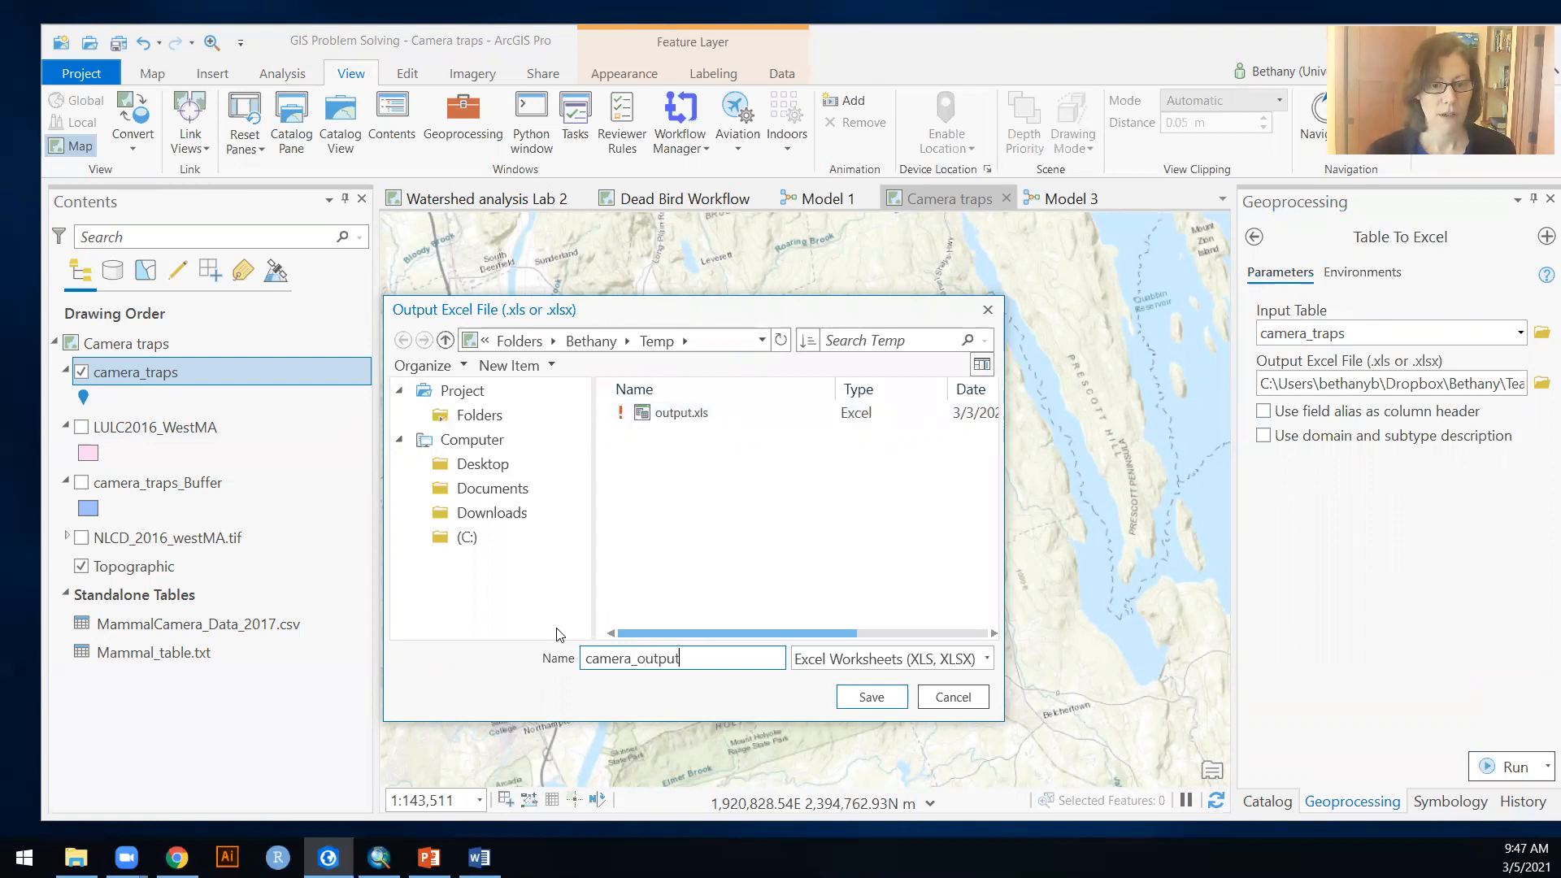
{"action": "left_click", "coordinate": [864, 699]}
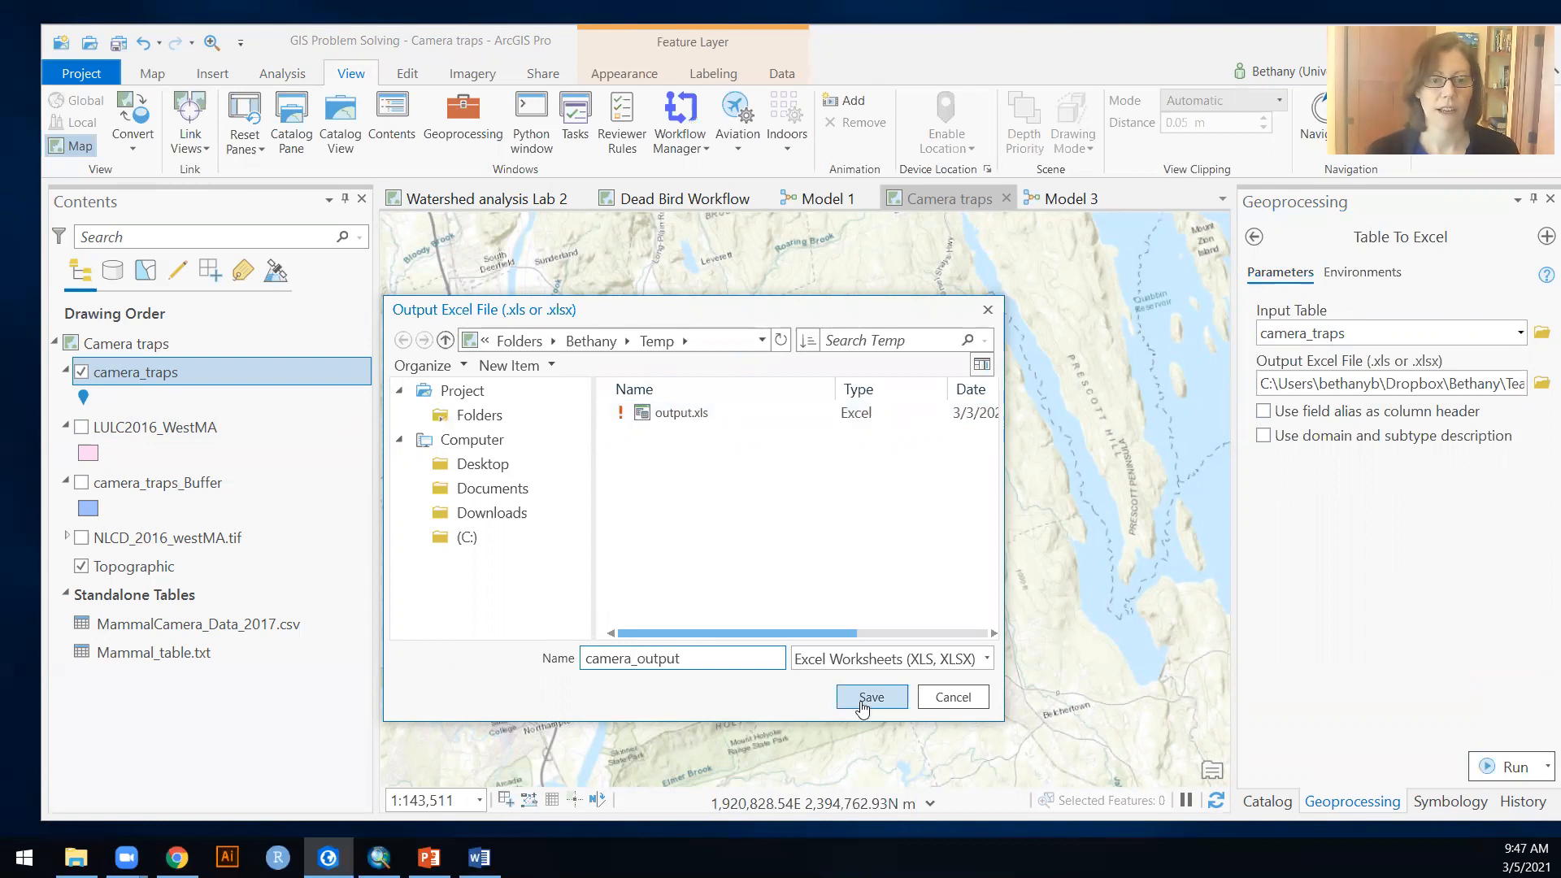
{"action": "left_click", "coordinate": [1502, 766]}
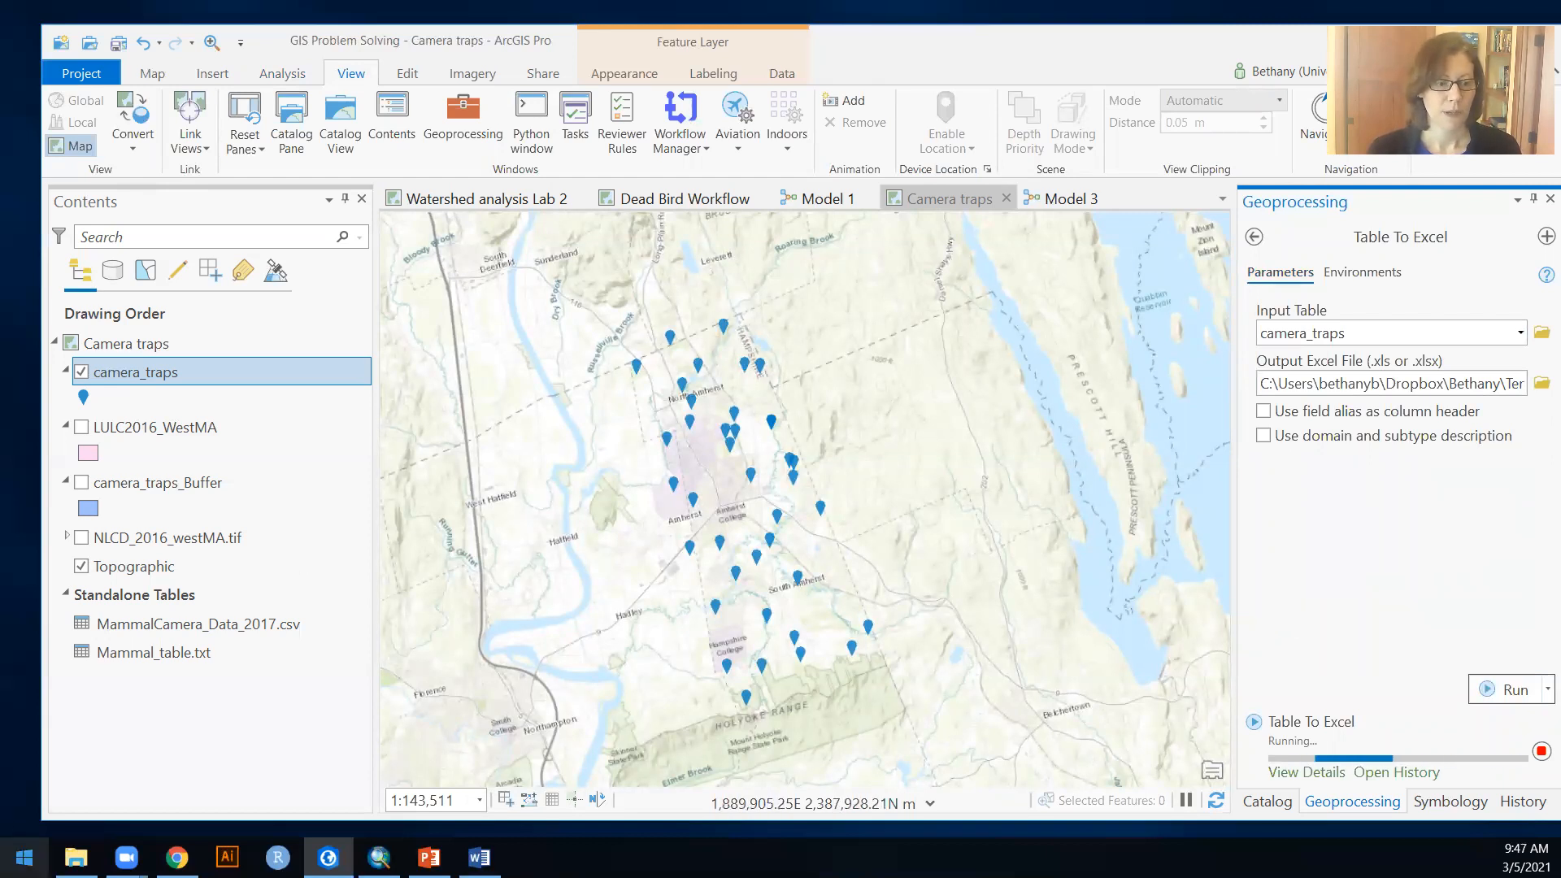
Step: Switch to Excel, open the exported camera_output workbook from the Temp folder, and check its records down to the last row
{"action": "left_click", "coordinate": [25, 857]}
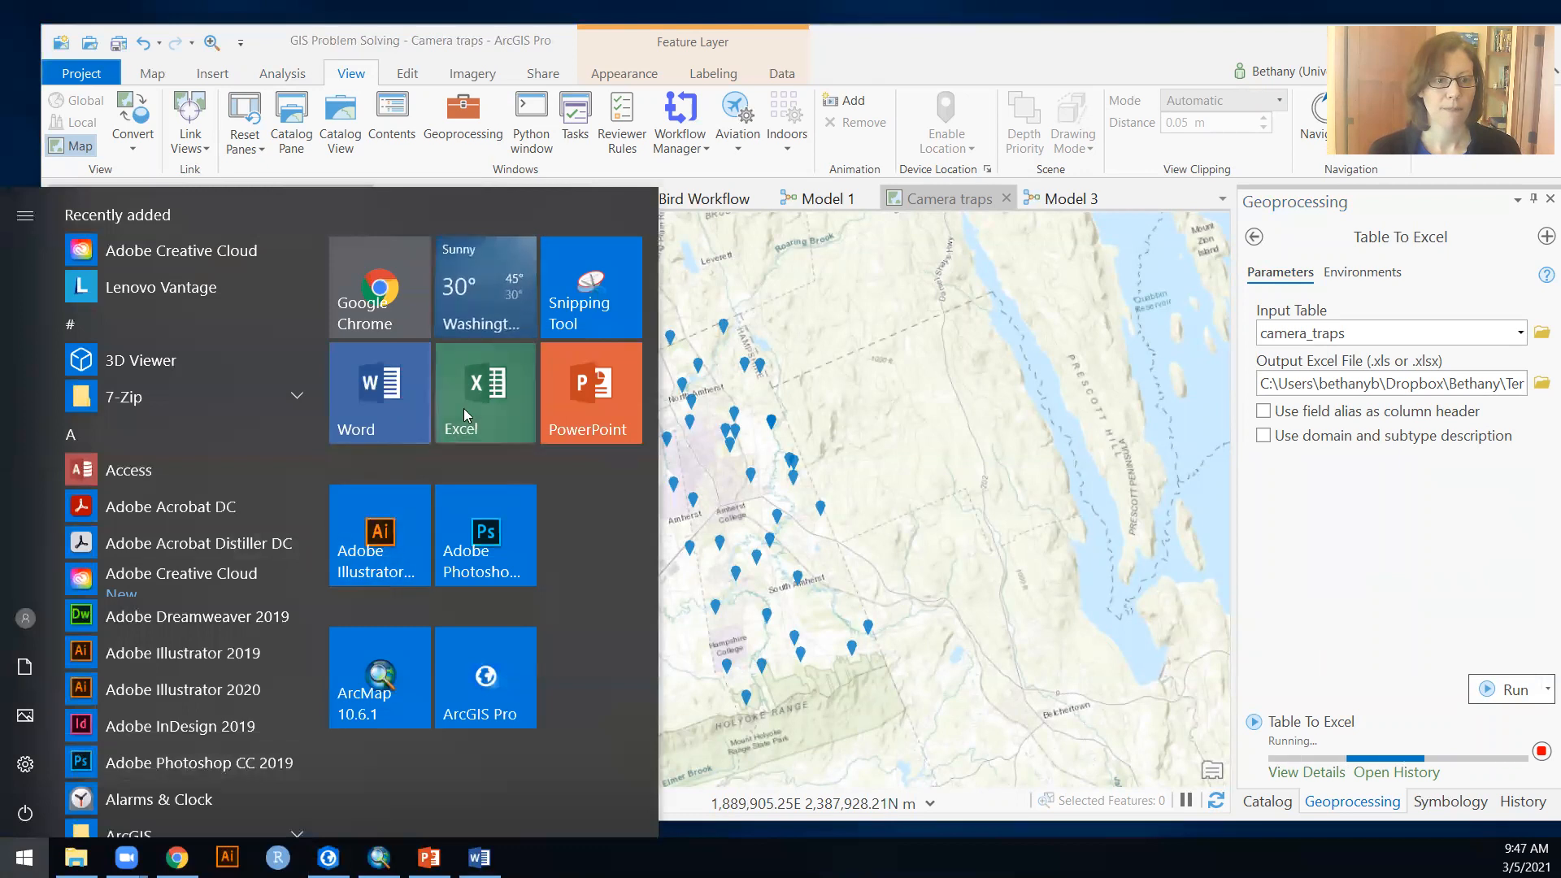
{"action": "left_click", "coordinate": [1089, 528]}
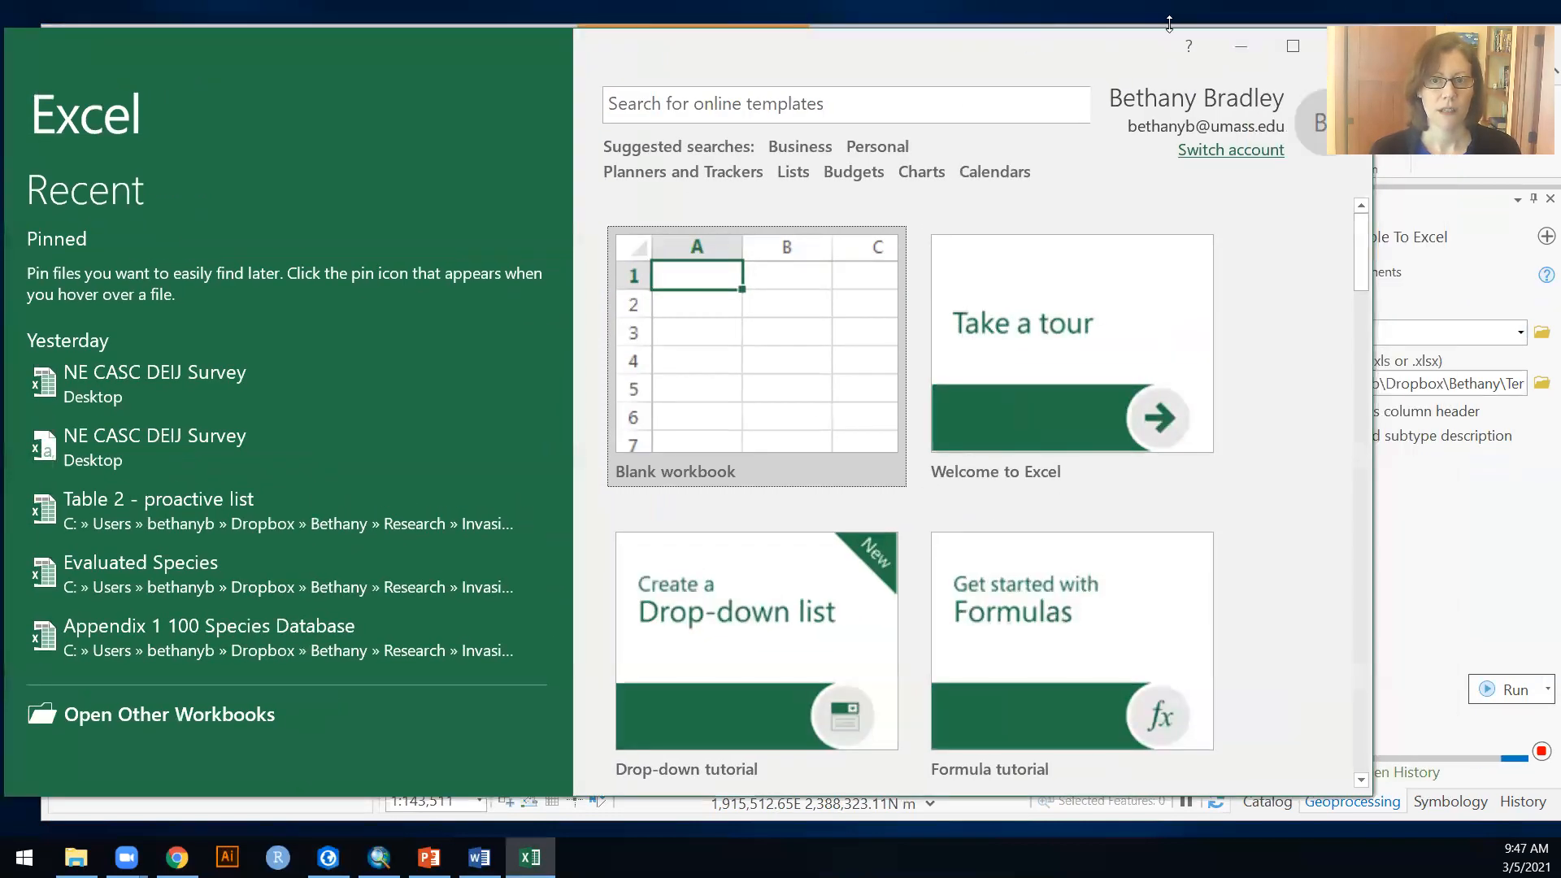
{"action": "left_click", "coordinate": [1237, 46]}
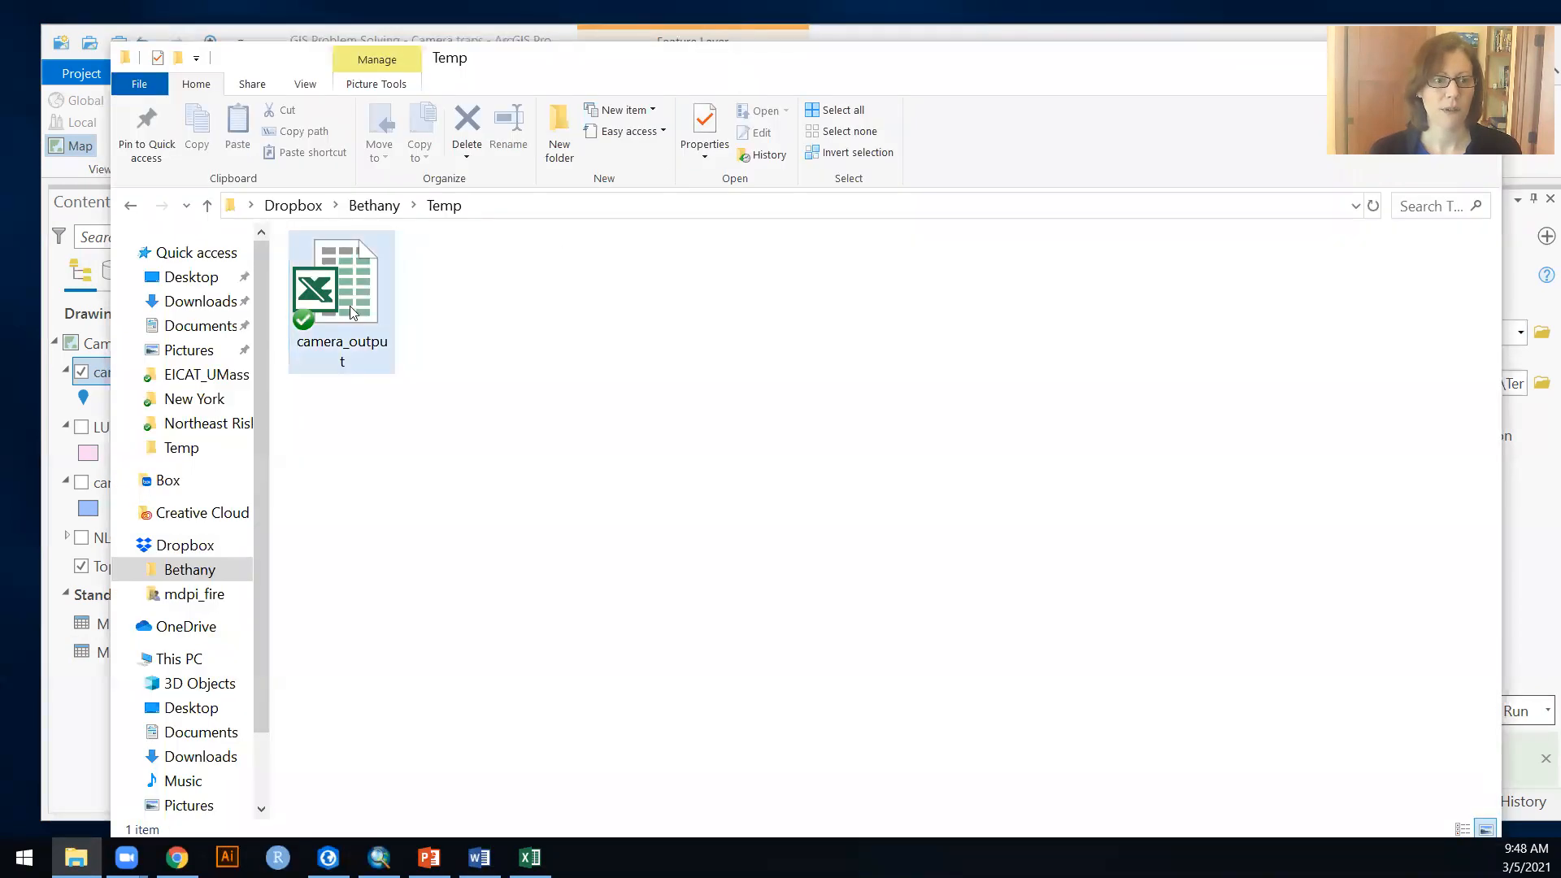
{"action": "double_click", "coordinate": [350, 306]}
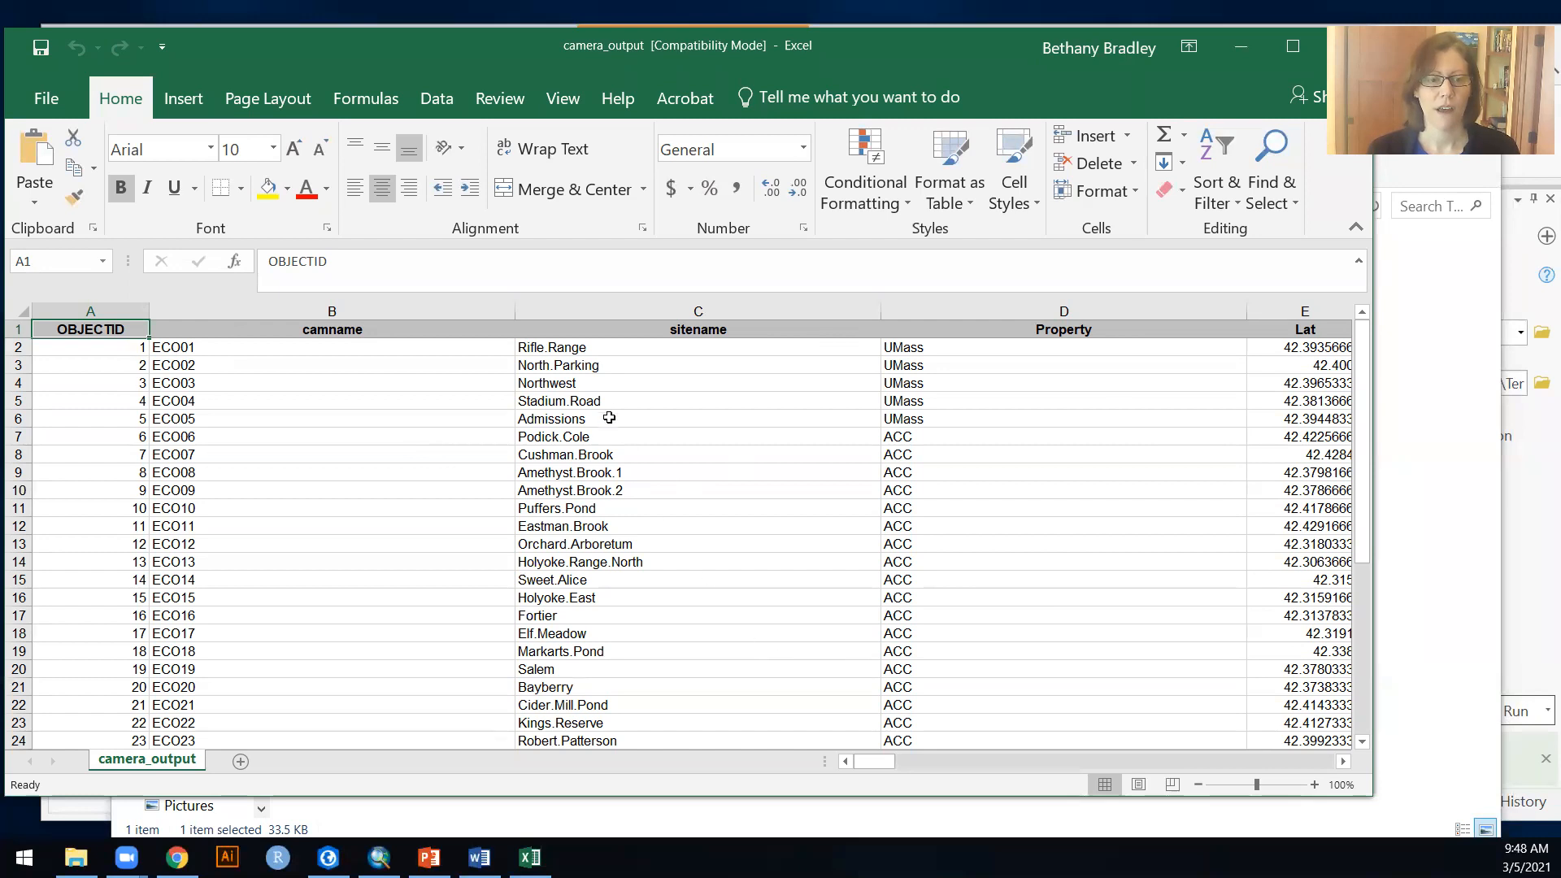
{"action": "scroll", "coordinate": [288, 558], "scroll_direction": "down", "scroll_amount": 7}
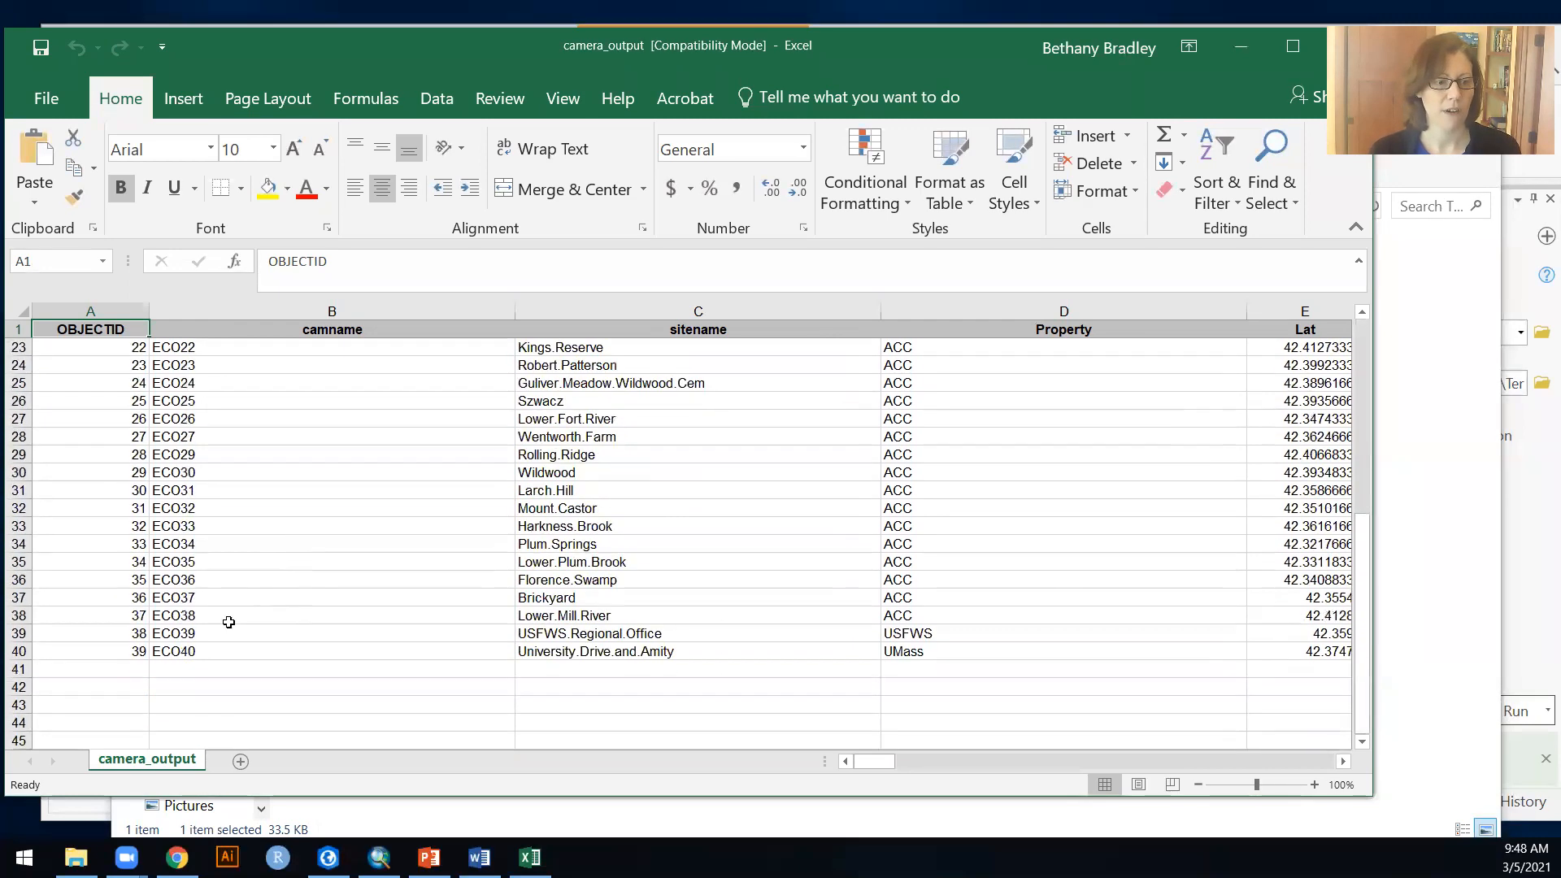
{"action": "left_click", "coordinate": [117, 648]}
{"action": "scroll", "coordinate": [444, 598], "scroll_direction": "up", "scroll_amount": 7}
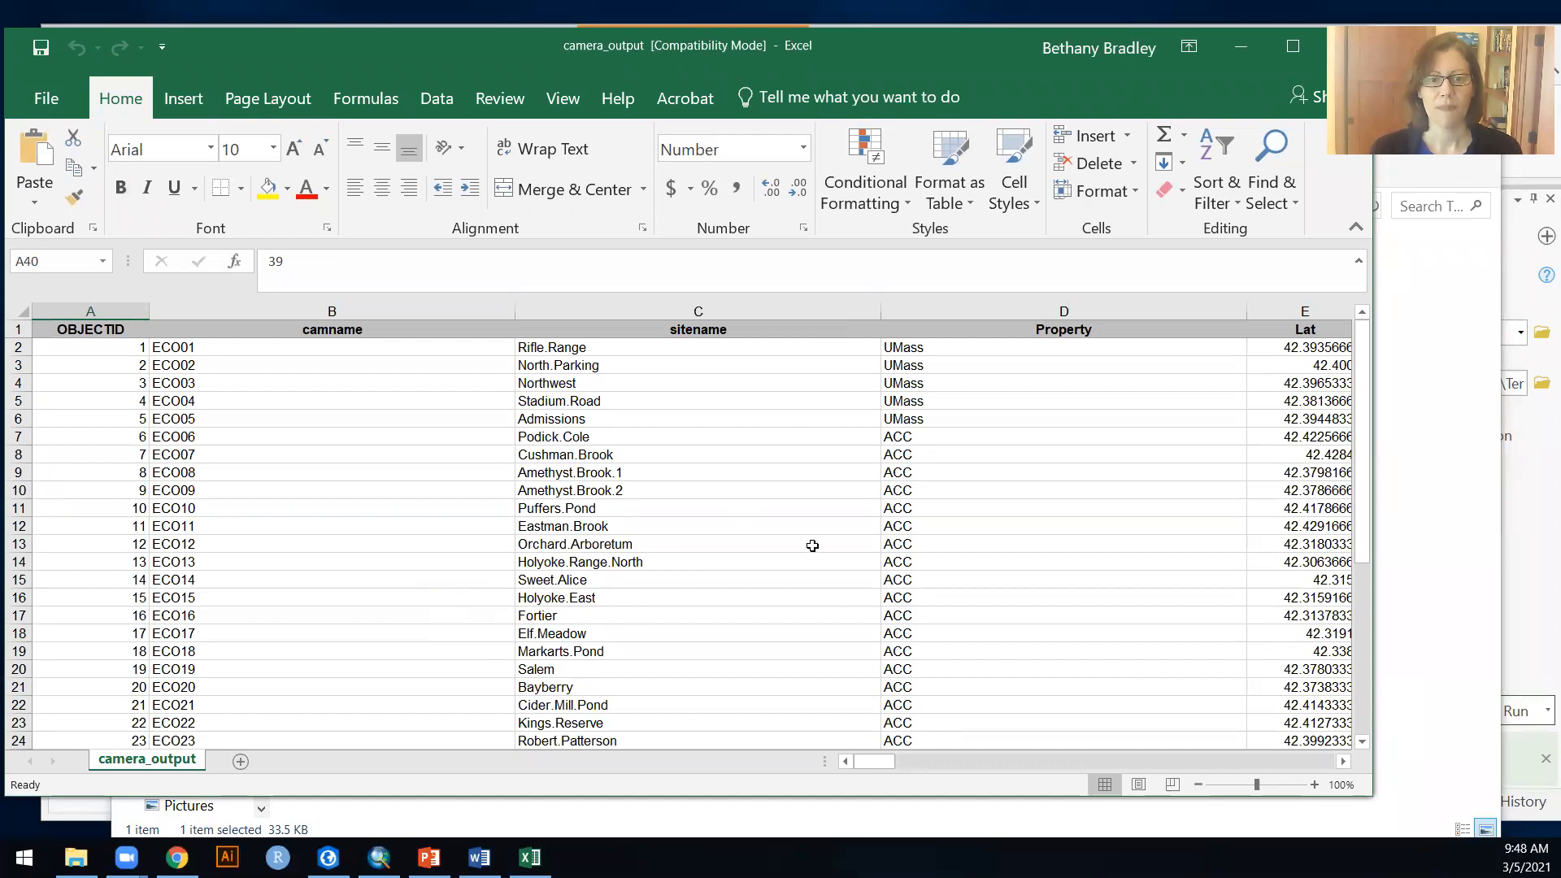
{"action": "left_click", "coordinate": [1216, 328]}
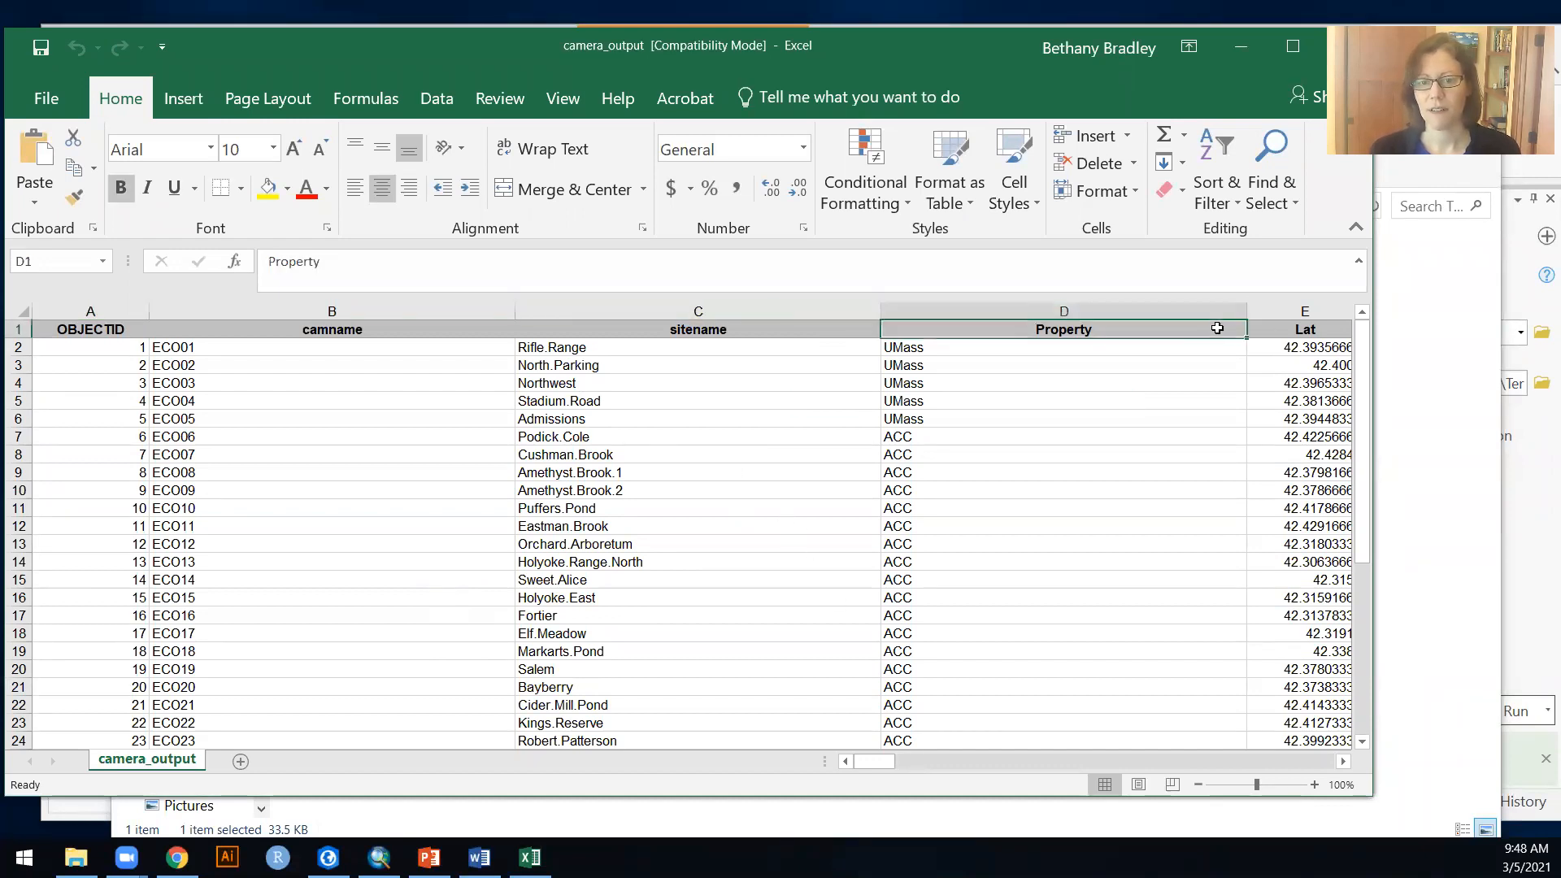
Step: Highlight the entire chipmunk column with a yellow fill
{"action": "left_click", "coordinate": [953, 764]}
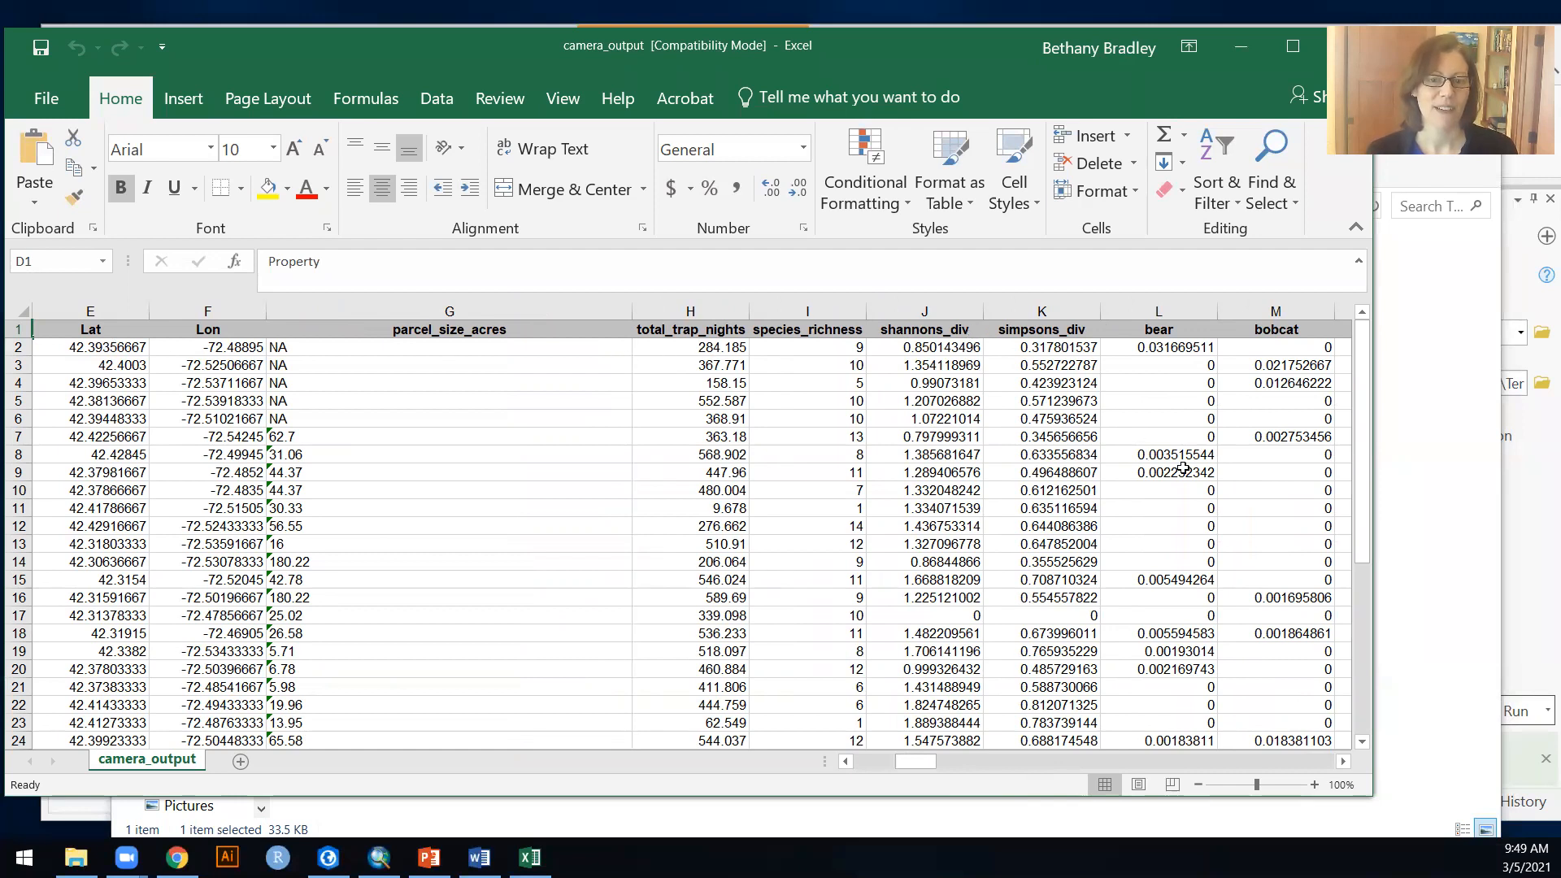
{"action": "left_click", "coordinate": [1001, 763]}
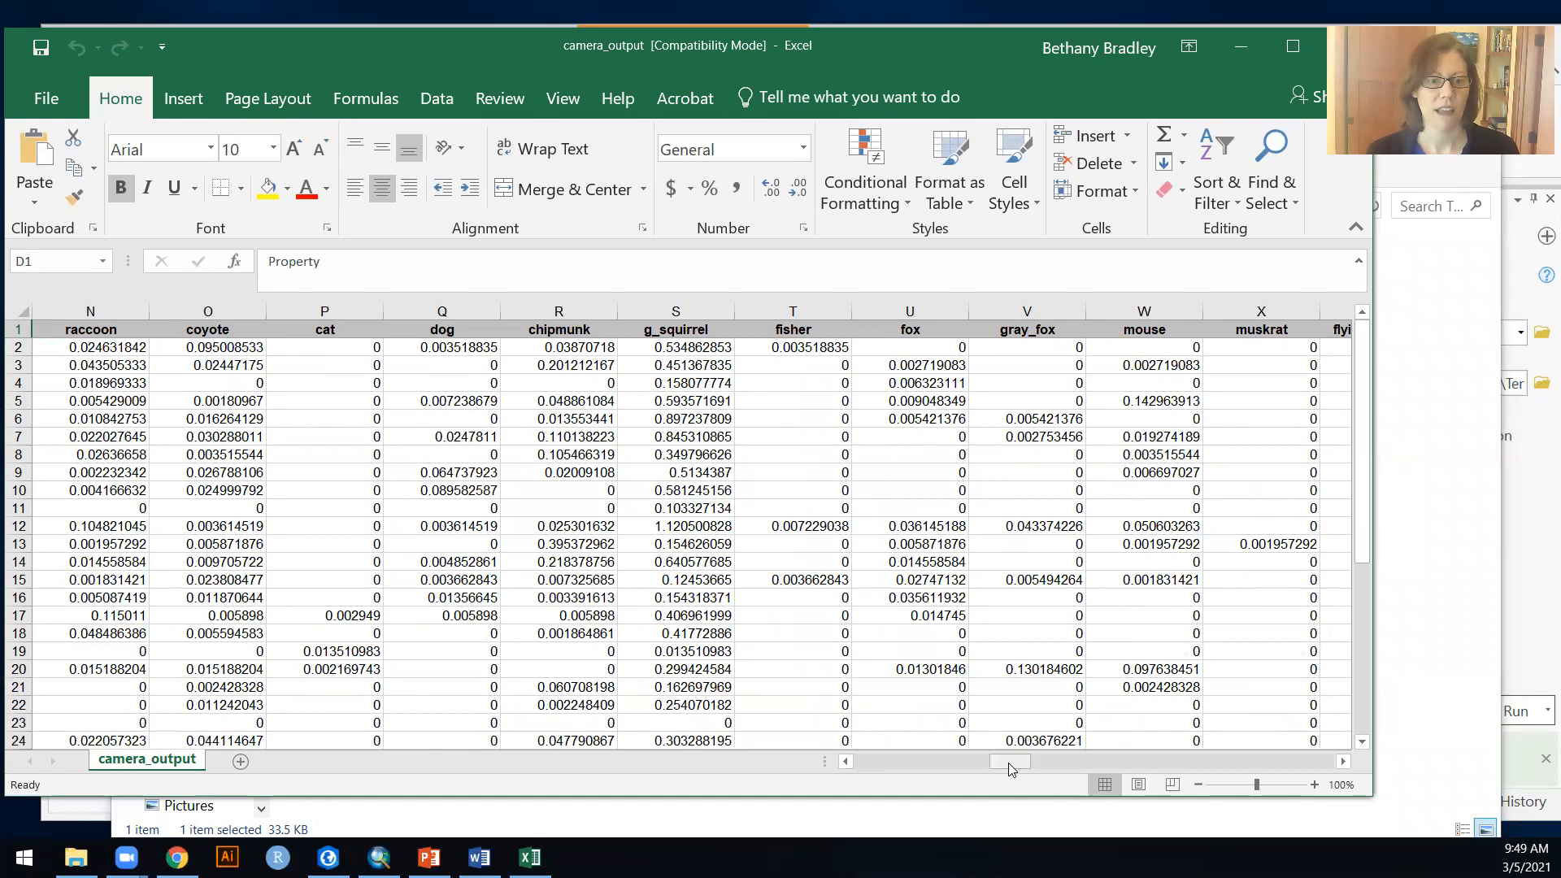
{"action": "left_click", "coordinate": [581, 313]}
{"action": "left_click", "coordinate": [268, 191]}
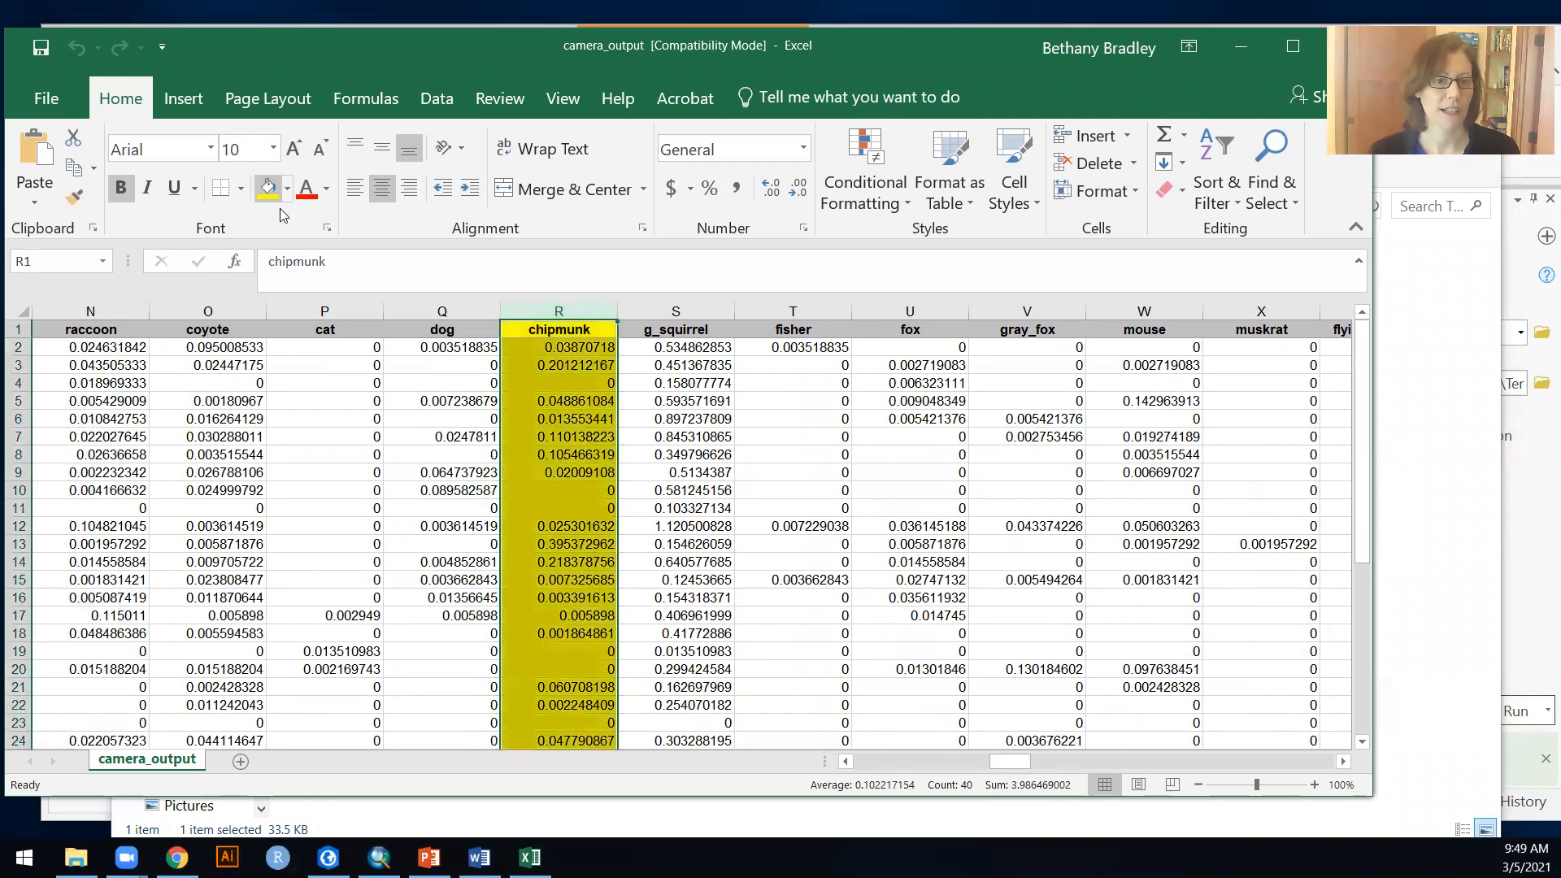
{"action": "left_click", "coordinate": [558, 383]}
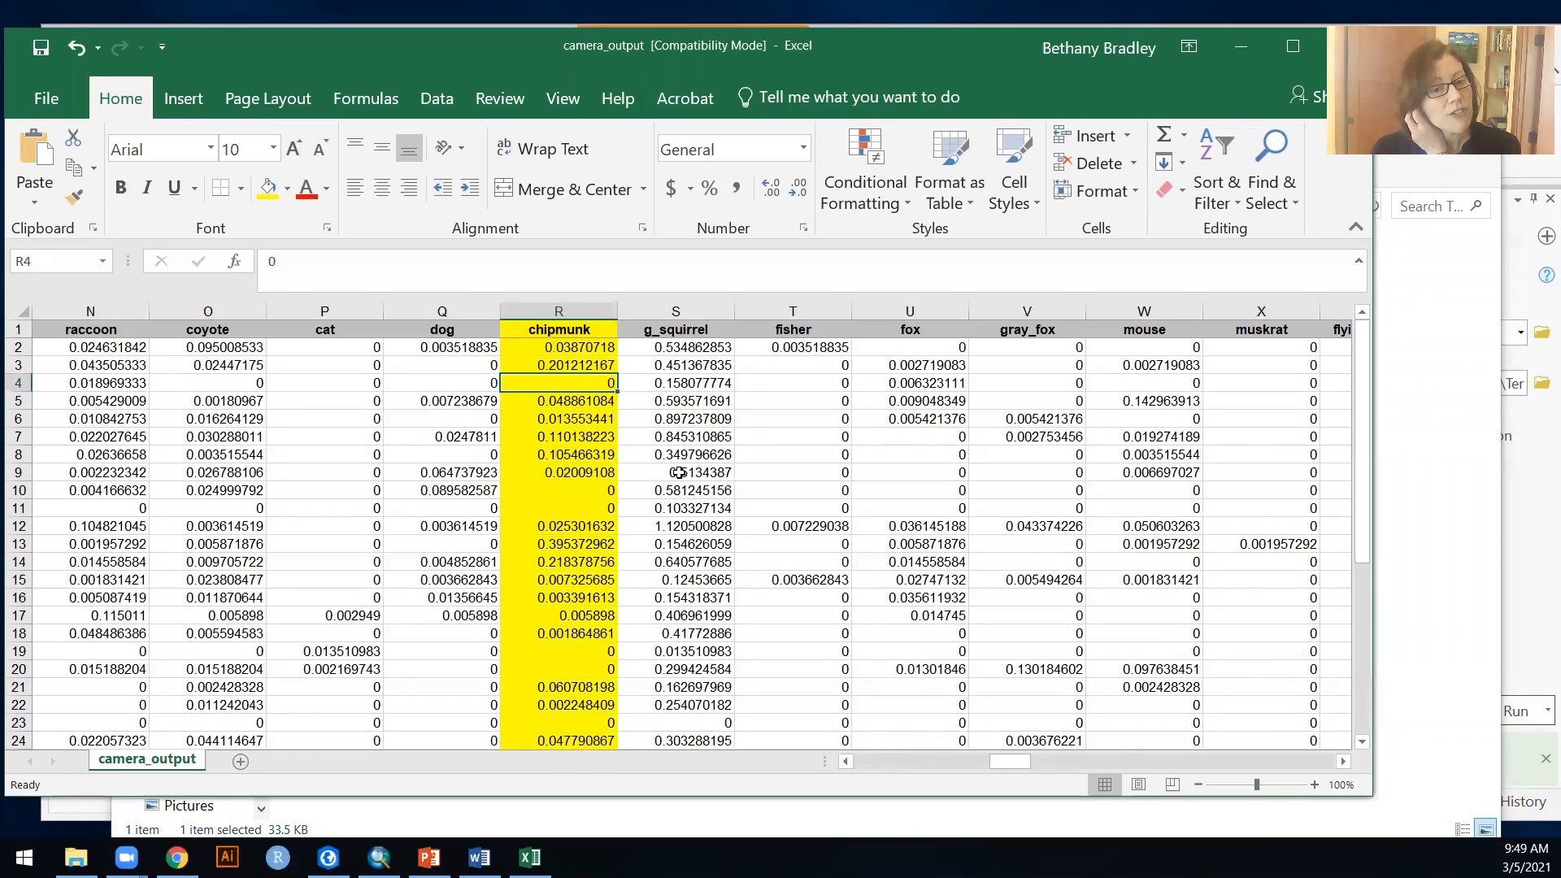
Step: Delete all columns from g_squirrel through fwm, after the chipmunk column
{"action": "left_click", "coordinate": [695, 309]}
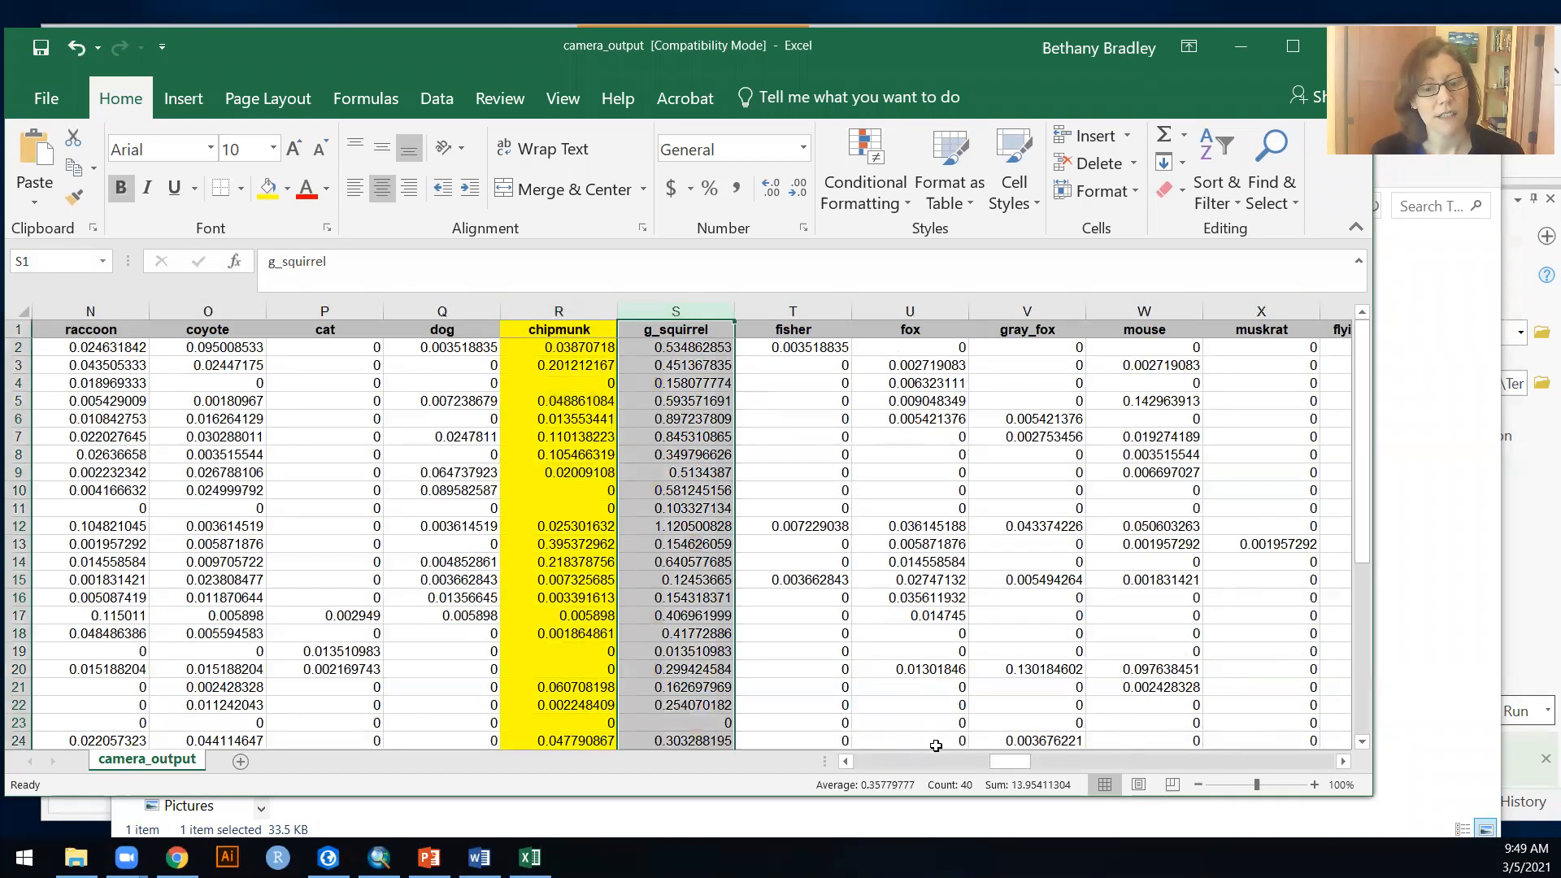
{"action": "left_click_drag", "start_coordinate": [1012, 761], "coordinate": [1341, 754]}
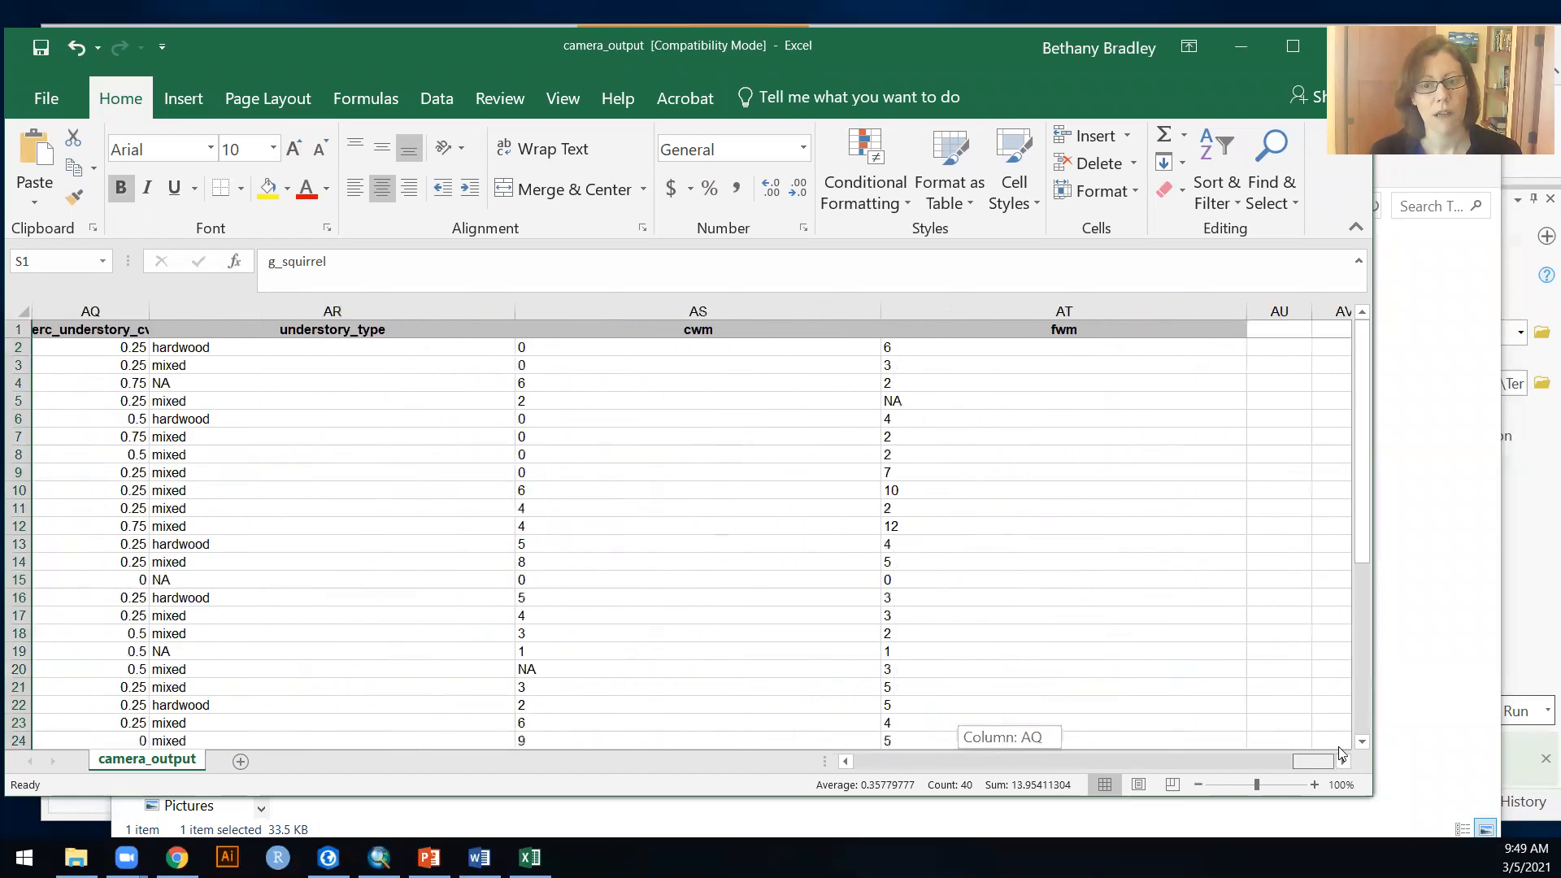
{"action": "key", "text": "ctrl+shift+Right"}
{"action": "right_click", "coordinate": [1028, 439]}
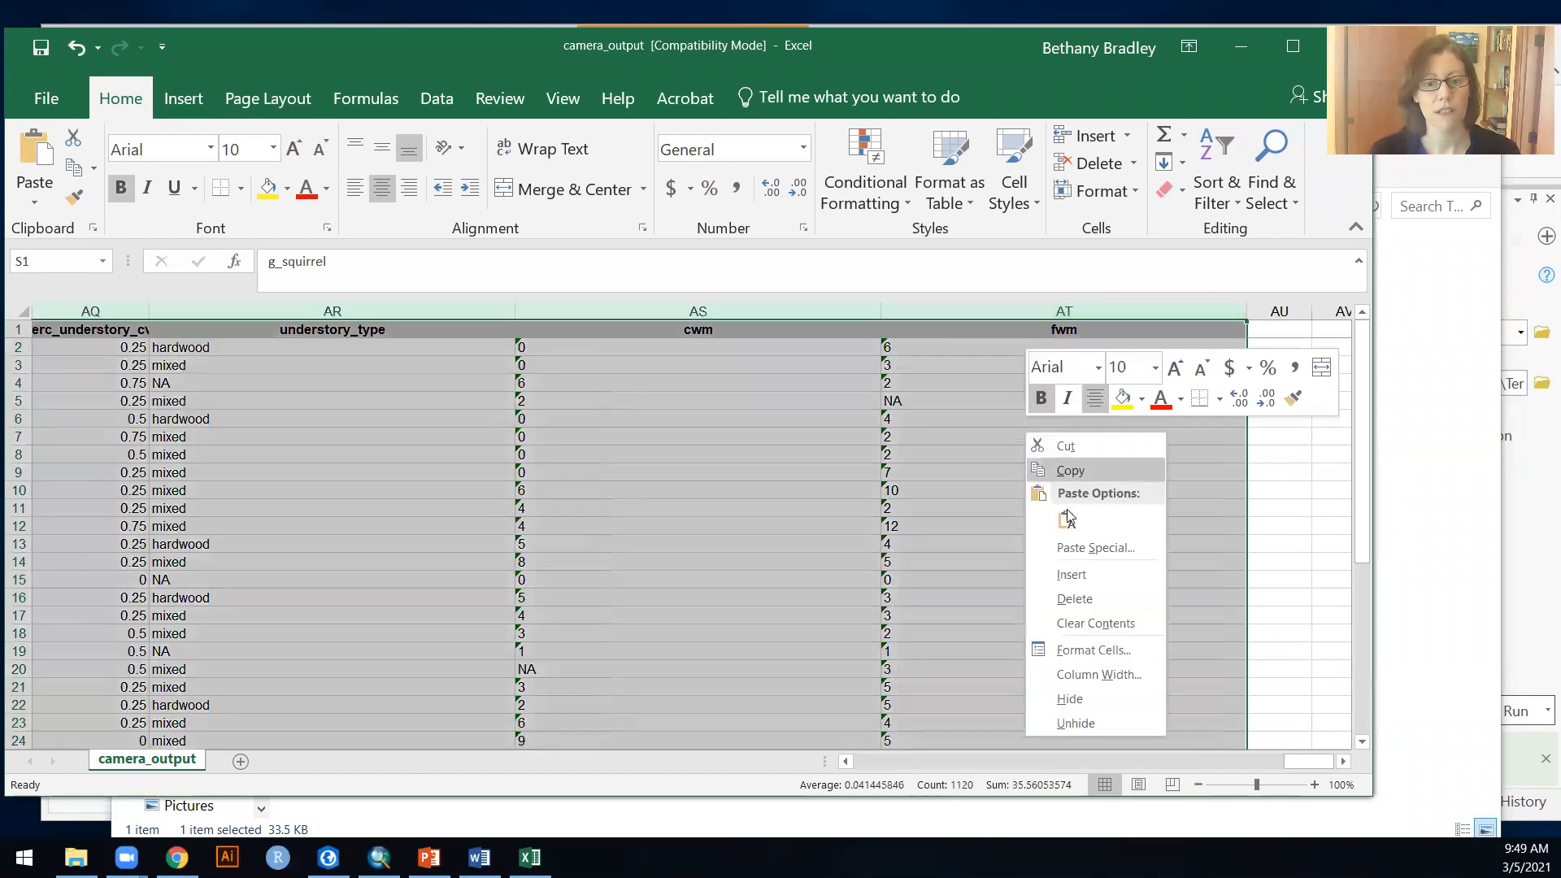
{"action": "left_click", "coordinate": [1104, 597]}
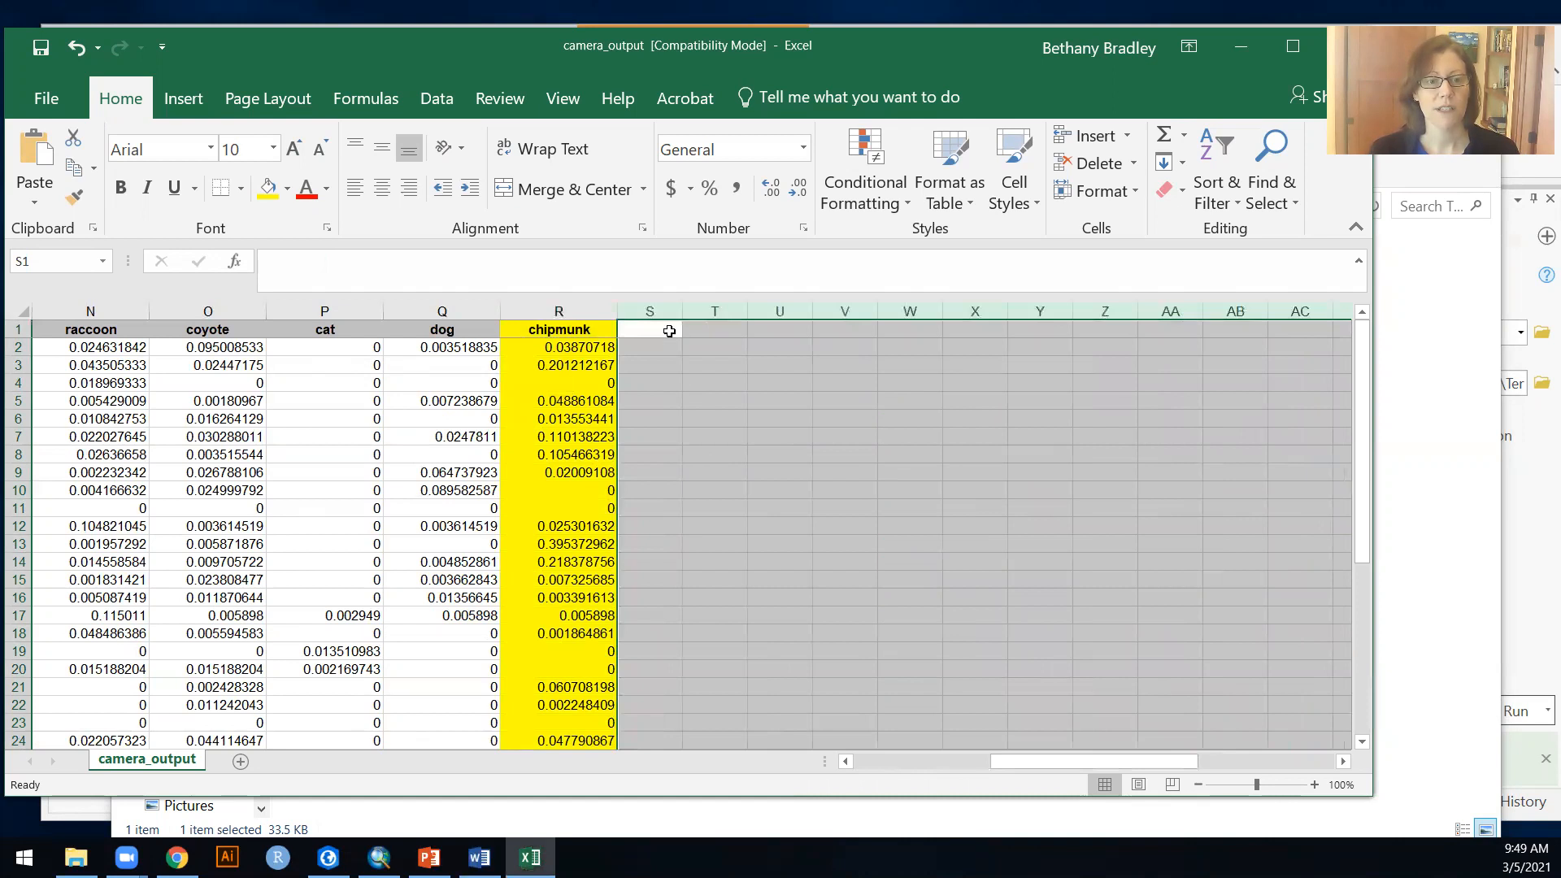
Step: Enter the header "Picnic tables" in cell S1 and fit the column width to it
{"action": "left_click", "coordinate": [669, 331]}
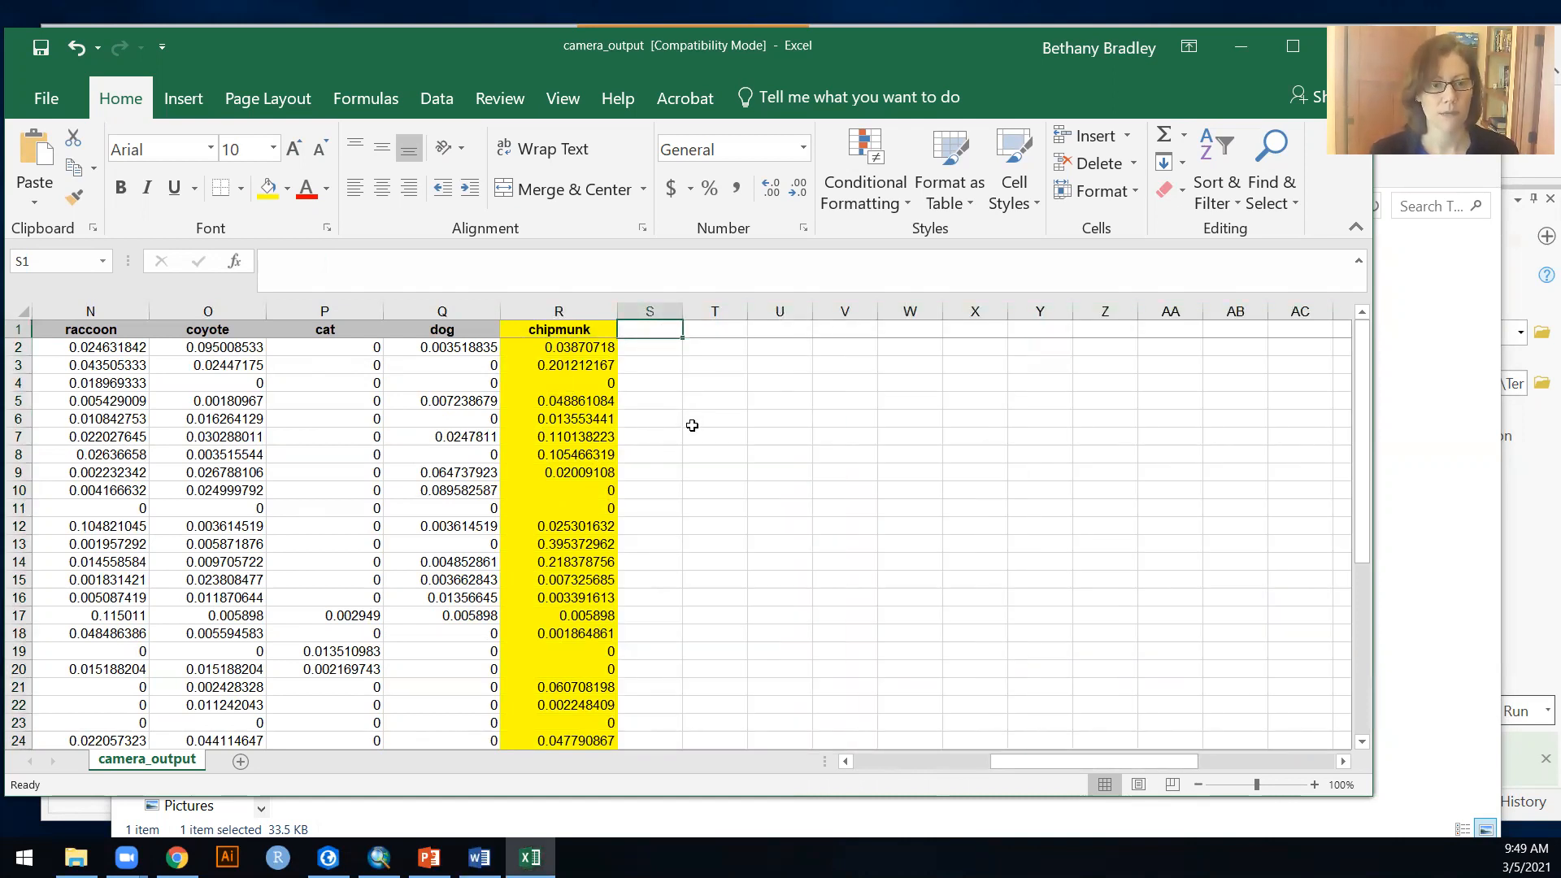
{"action": "type", "text": "P"}
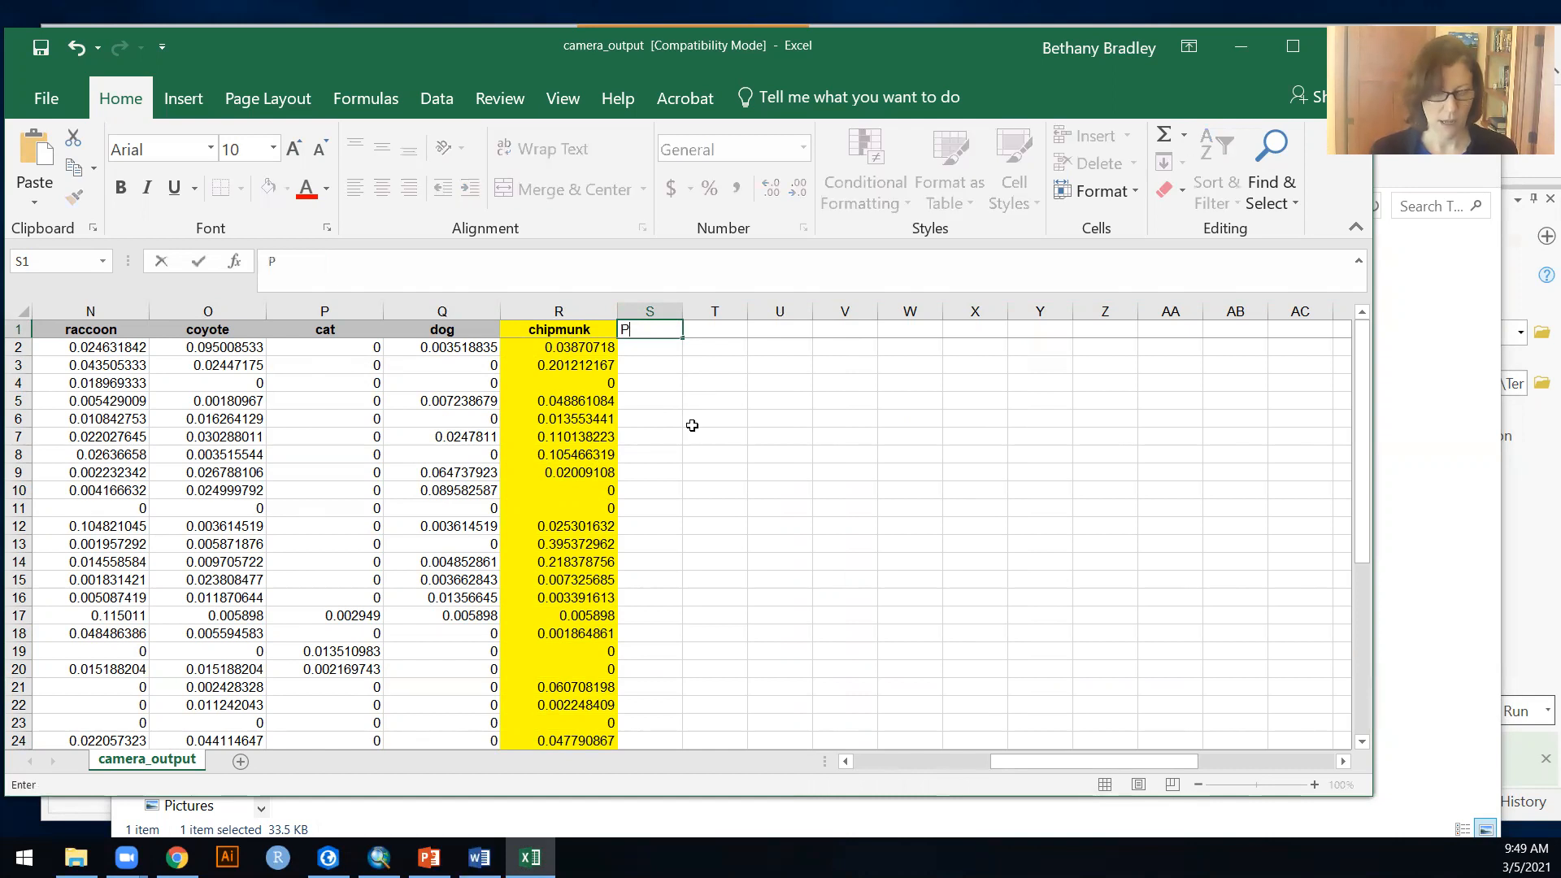
{"action": "type", "text": "icnic tables"}
{"action": "key", "text": "Return"}
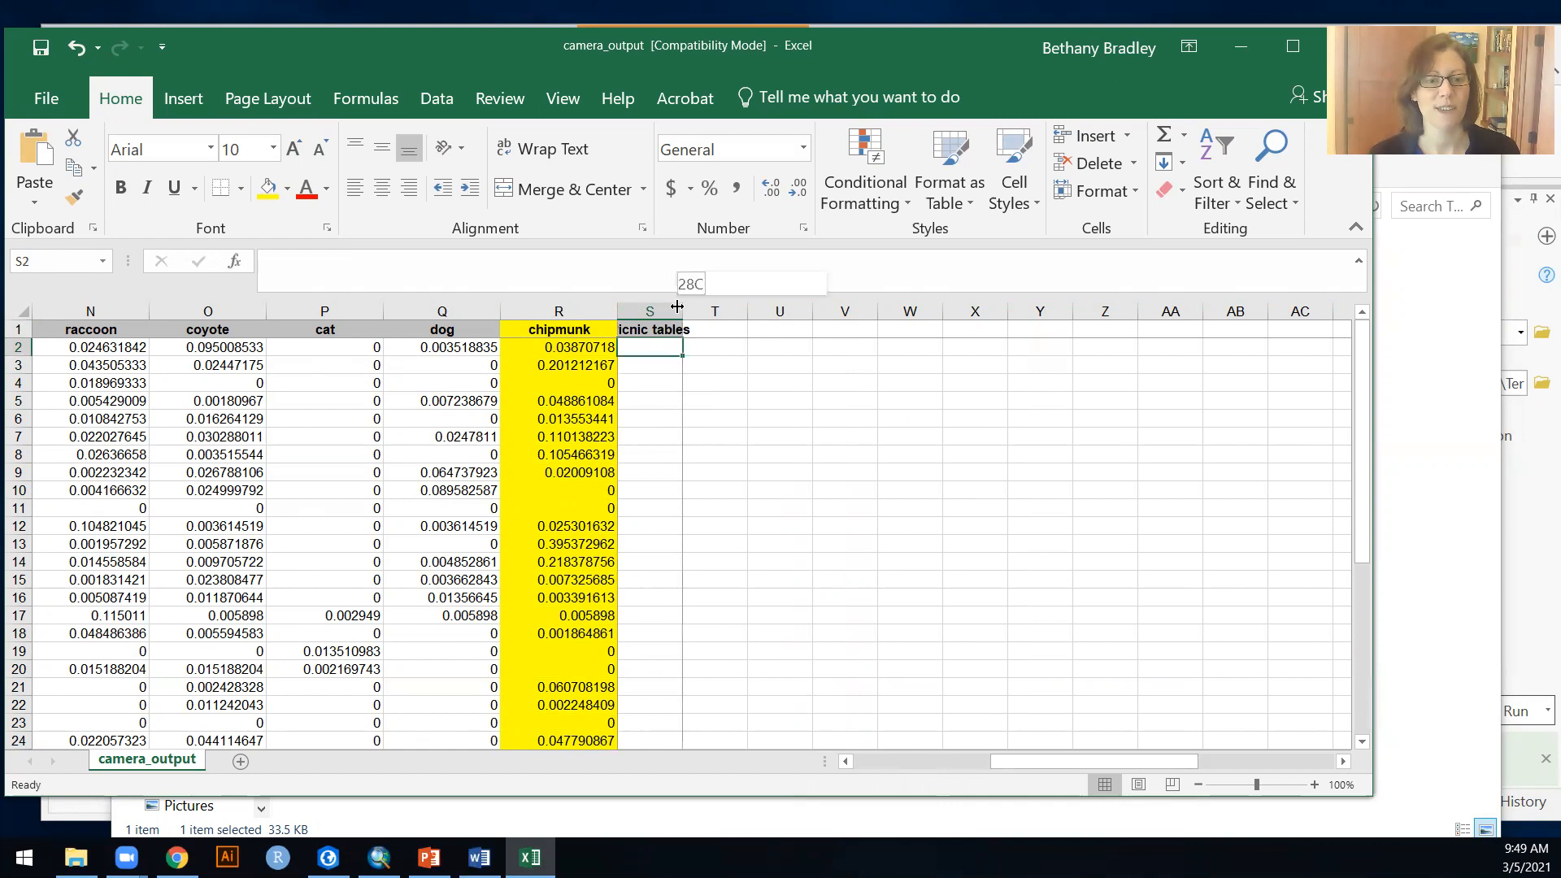
{"action": "double_click", "coordinate": [677, 307]}
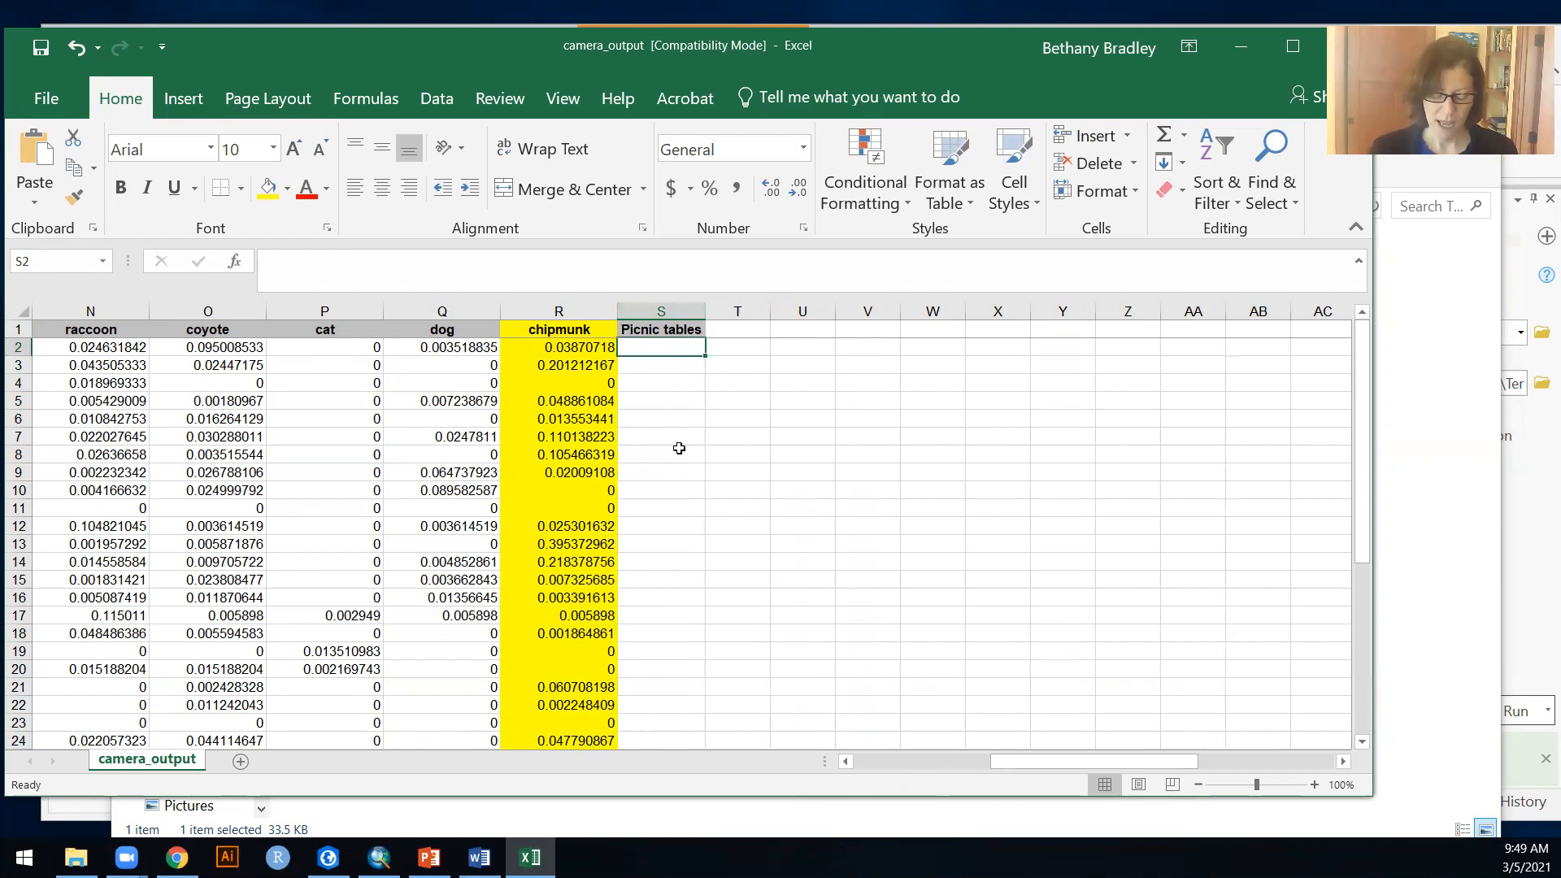
Step: Enter 1 and 2 in cells S2 and S3, and extend the number series down the Picnic tables column to 39 in S40
{"action": "type", "text": "1"}
{"action": "key", "text": "Return"}
{"action": "type", "text": "2"}
{"action": "key", "text": "Return"}
{"action": "left_click", "coordinate": [696, 349]}
{"action": "left_click_drag", "start_coordinate": [696, 350], "coordinate": [696, 648]}
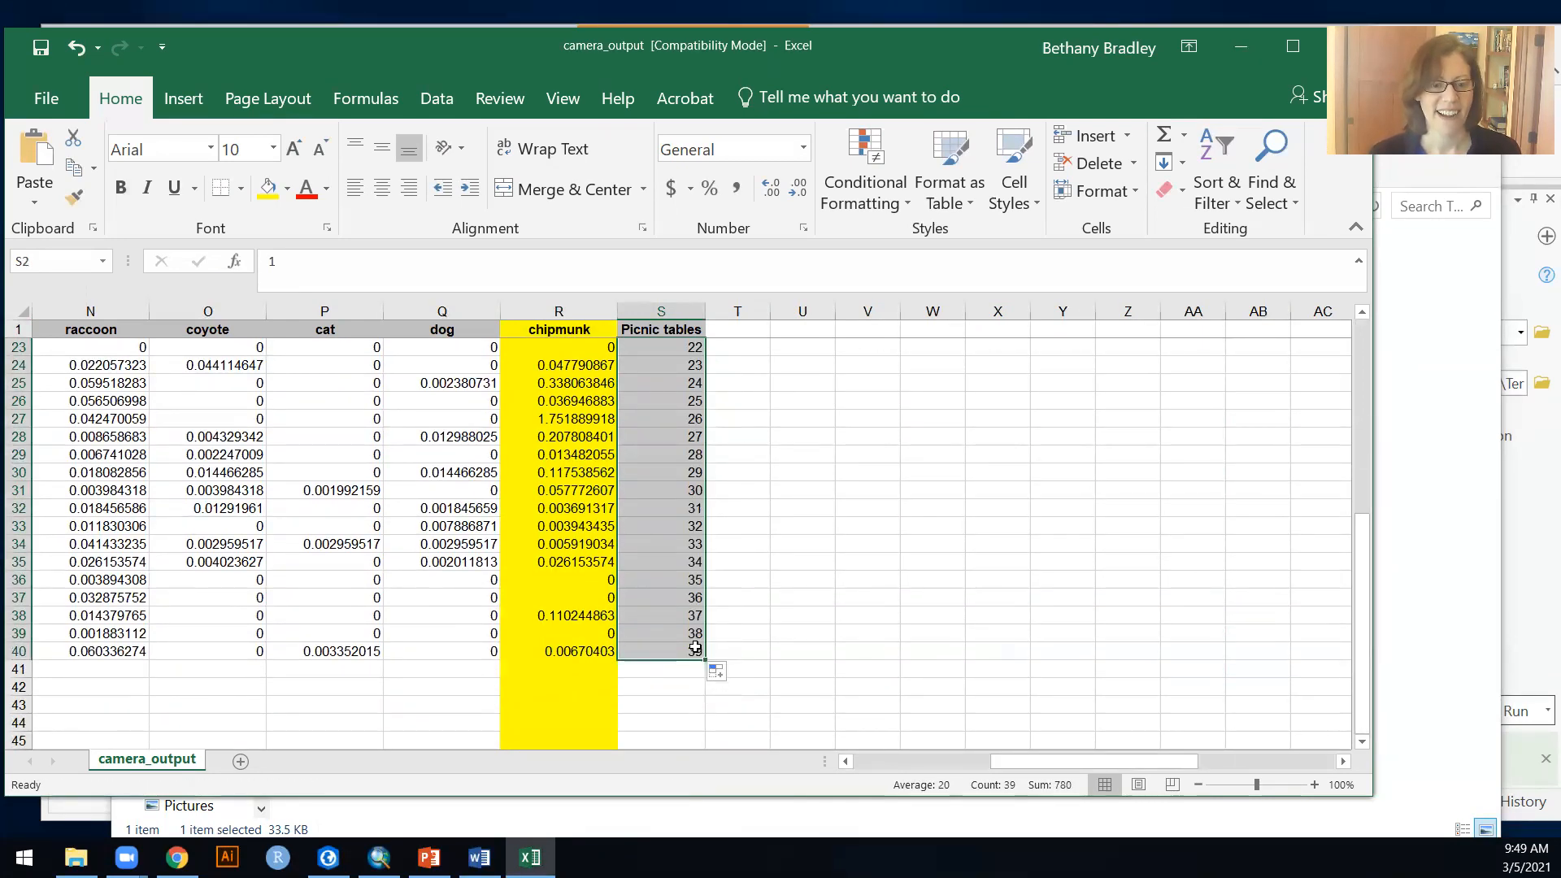
{"action": "left_click", "coordinate": [695, 648]}
{"action": "scroll", "coordinate": [701, 643], "scroll_direction": "up", "scroll_amount": 7}
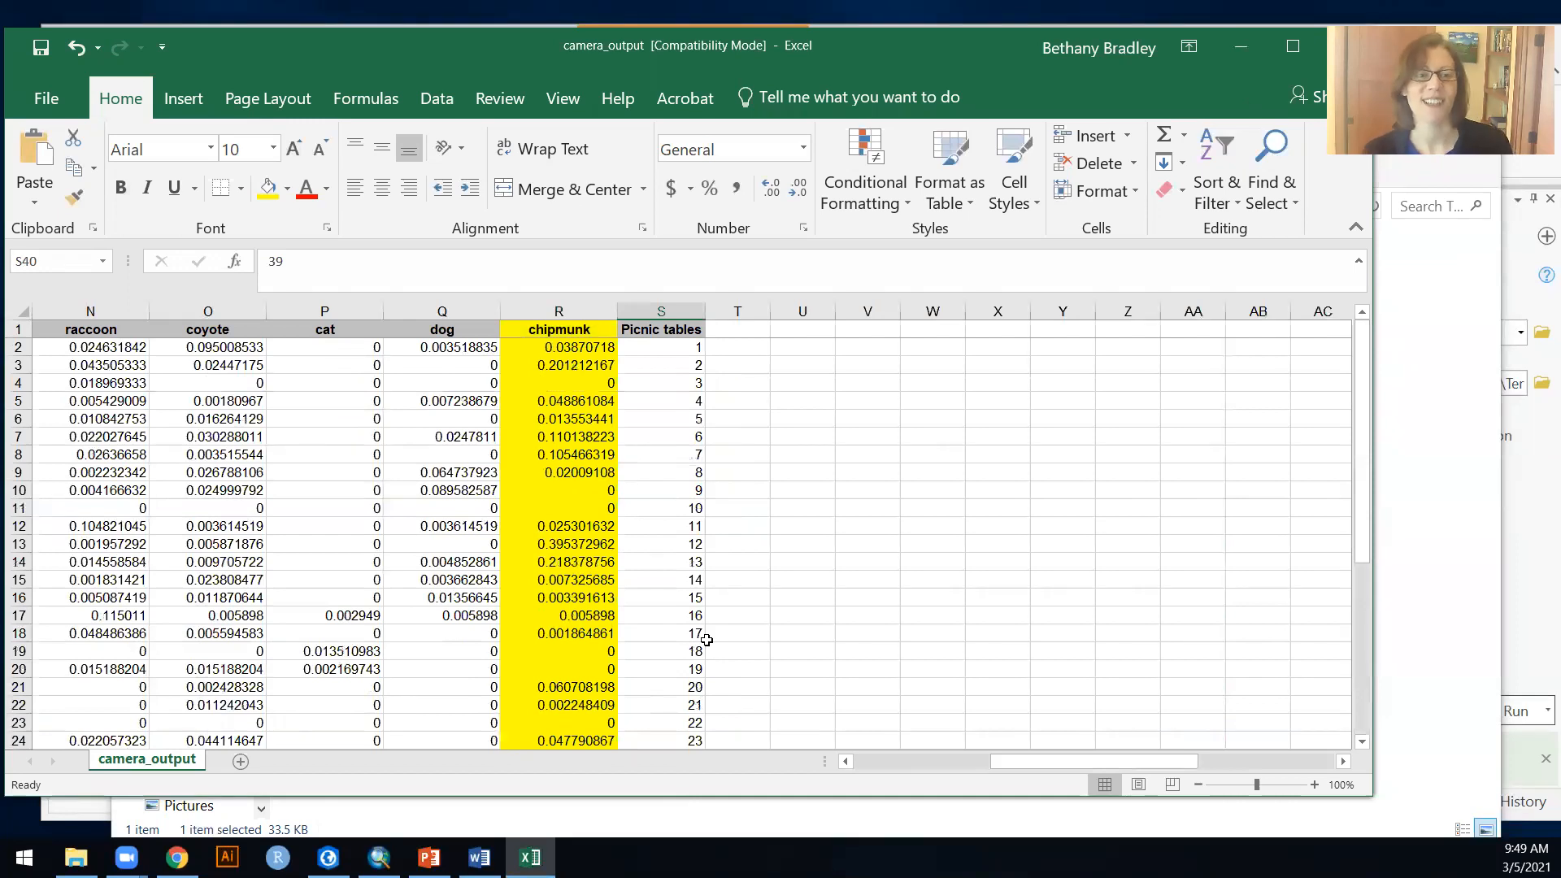
Step: Delete all columns from OBJECTID through dog, keeping only chipmunk and Picnic tables
{"action": "left_click_drag", "start_coordinate": [440, 312], "coordinate": [25, 311]}
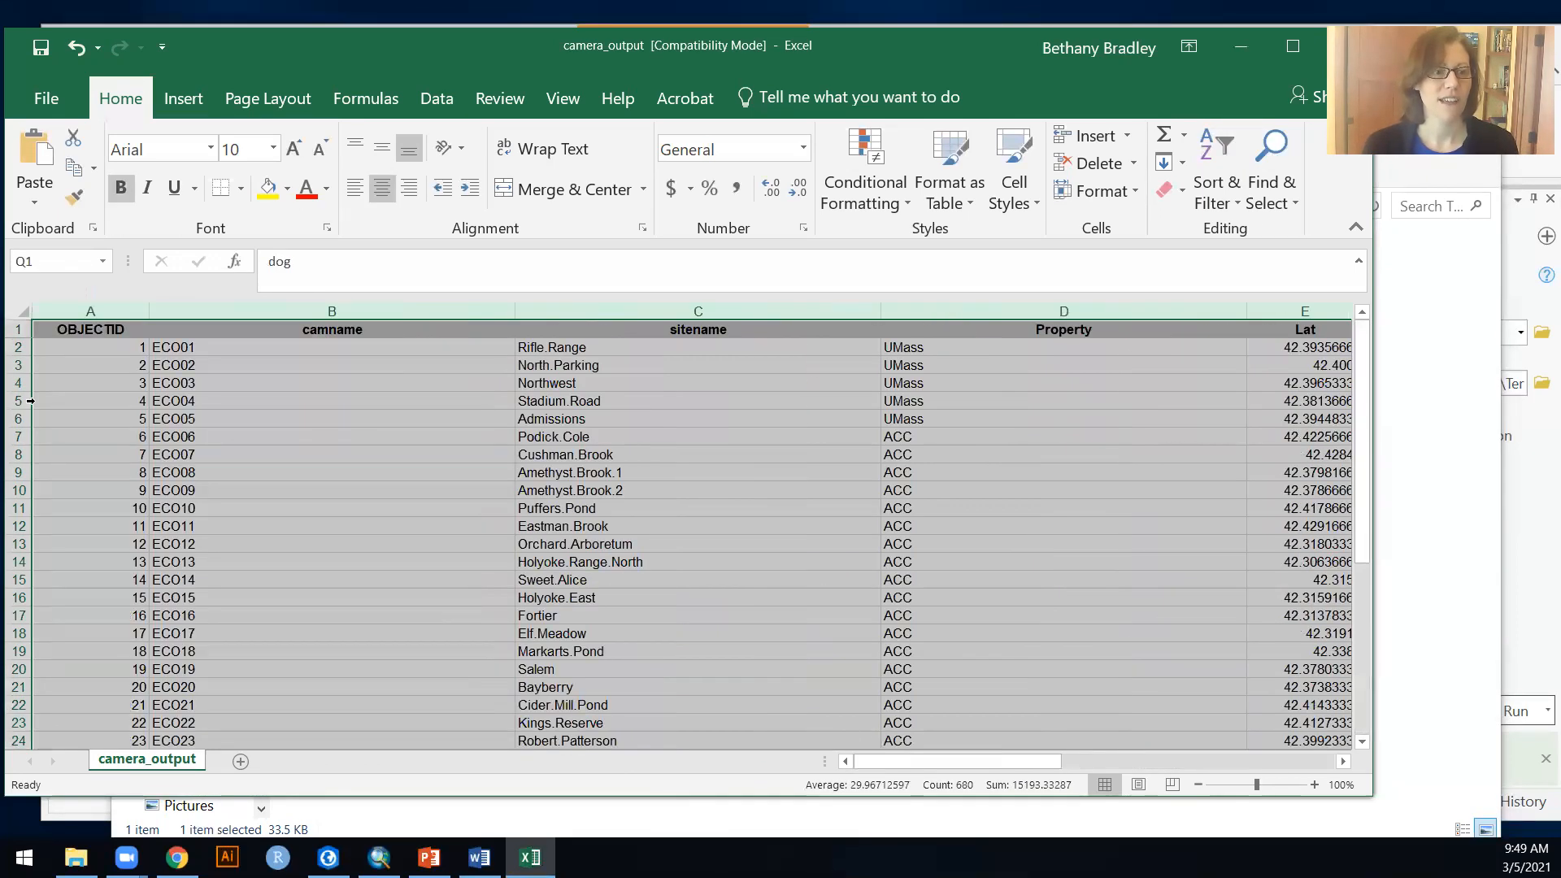
{"action": "right_click", "coordinate": [400, 318]}
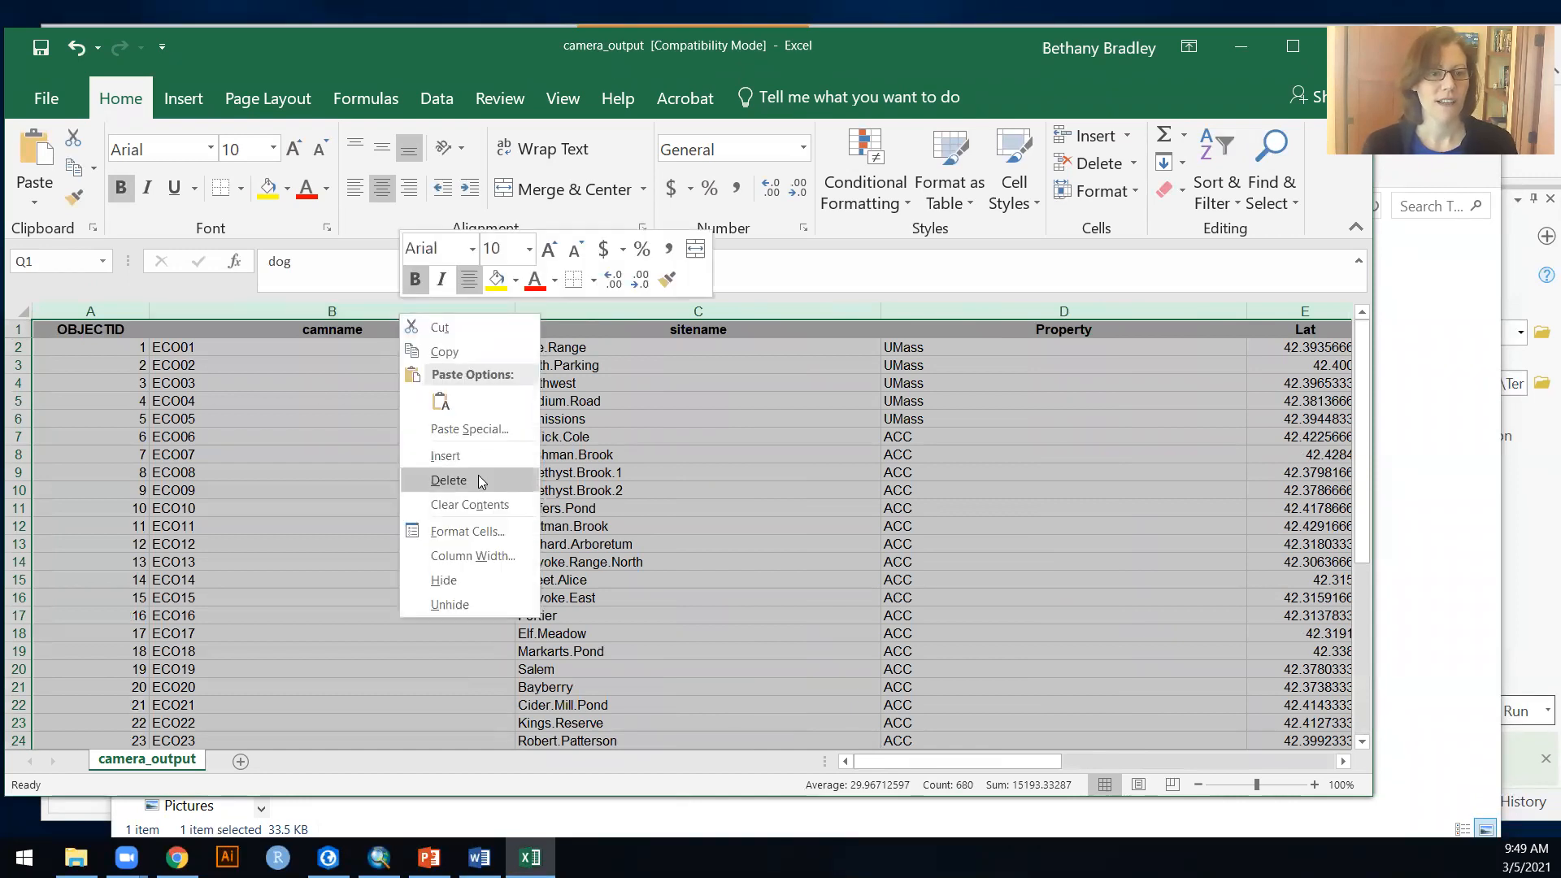
{"action": "left_click", "coordinate": [448, 480]}
{"action": "left_click_drag", "start_coordinate": [1021, 761], "coordinate": [903, 761]}
{"action": "left_click", "coordinate": [198, 443]}
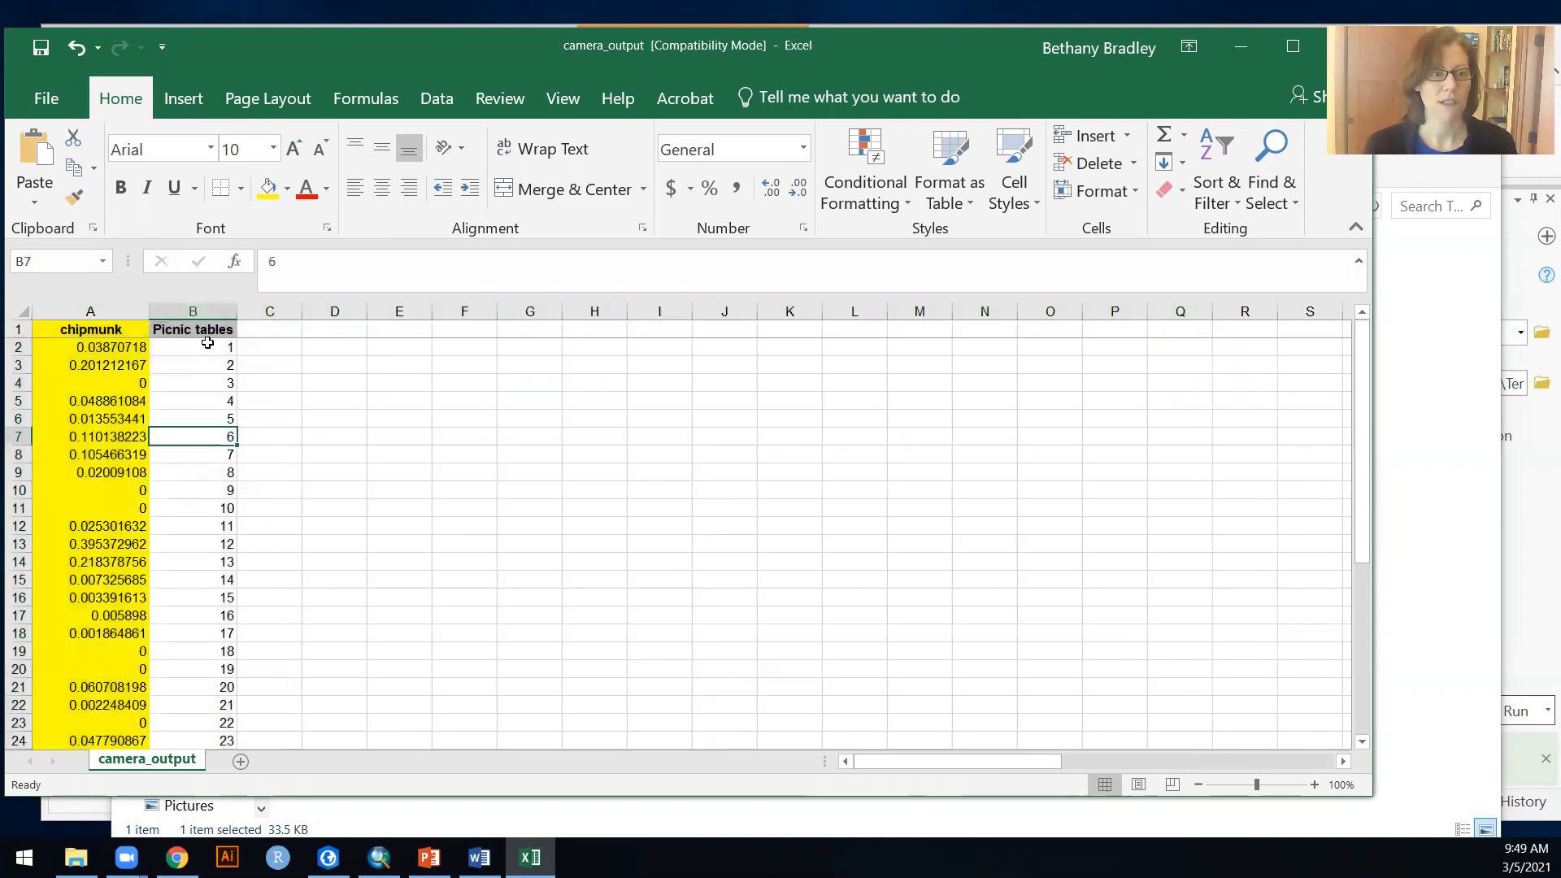
Step: Change the header in B1 to "Picnic tables within 1 km" and fit the column width to it
{"action": "left_click", "coordinate": [207, 330]}
{"action": "left_click", "coordinate": [378, 259]}
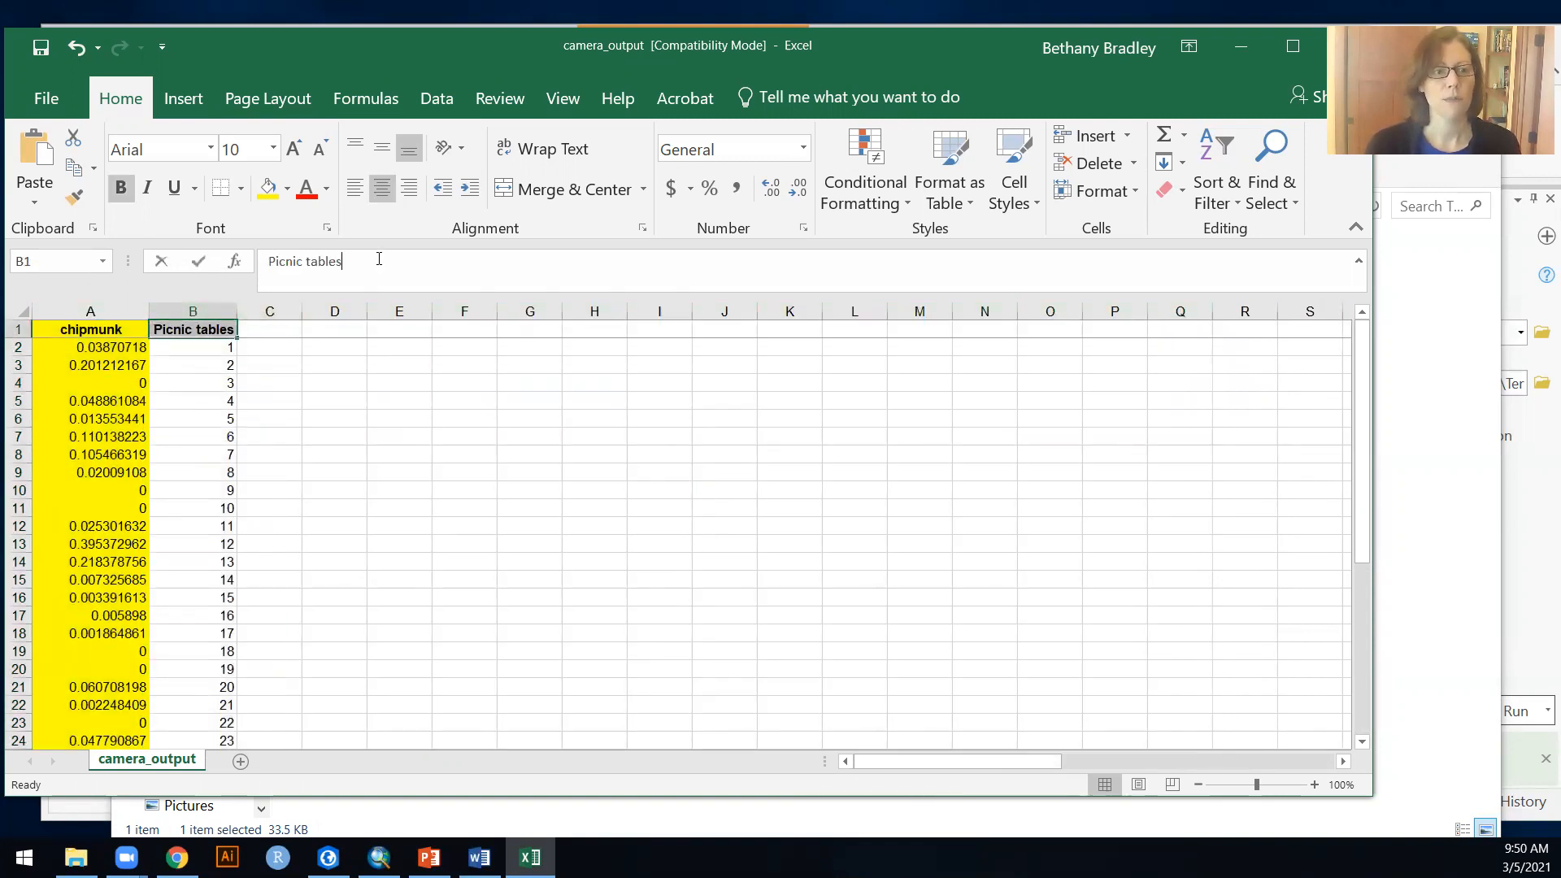
{"action": "type", "text": "within"}
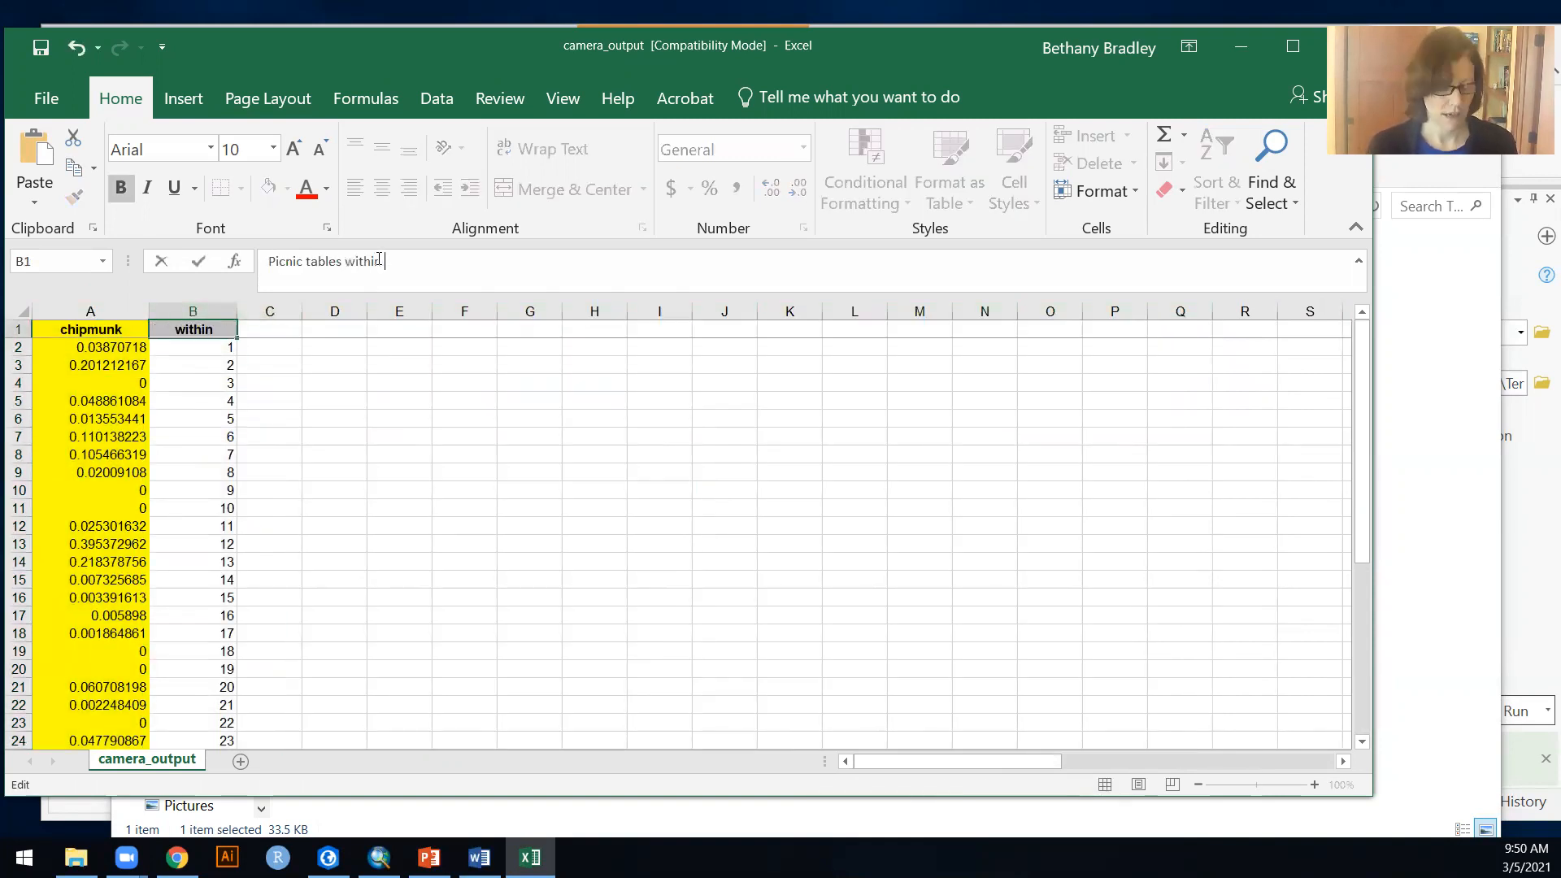
{"action": "type", "text": " 1 km"}
{"action": "key", "text": "Return"}
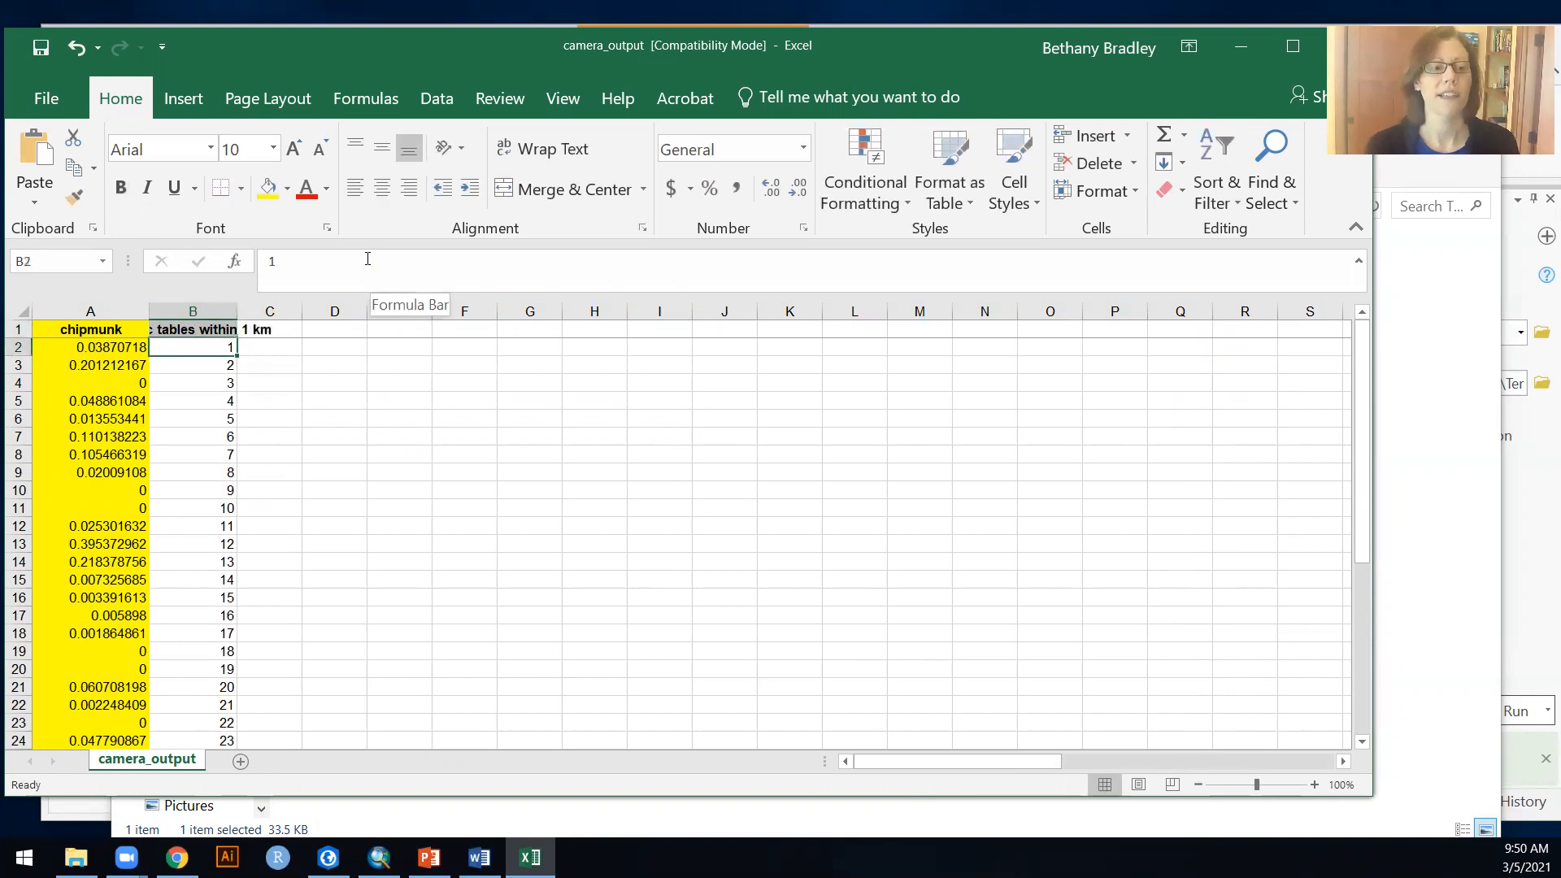
{"action": "double_click", "coordinate": [238, 312]}
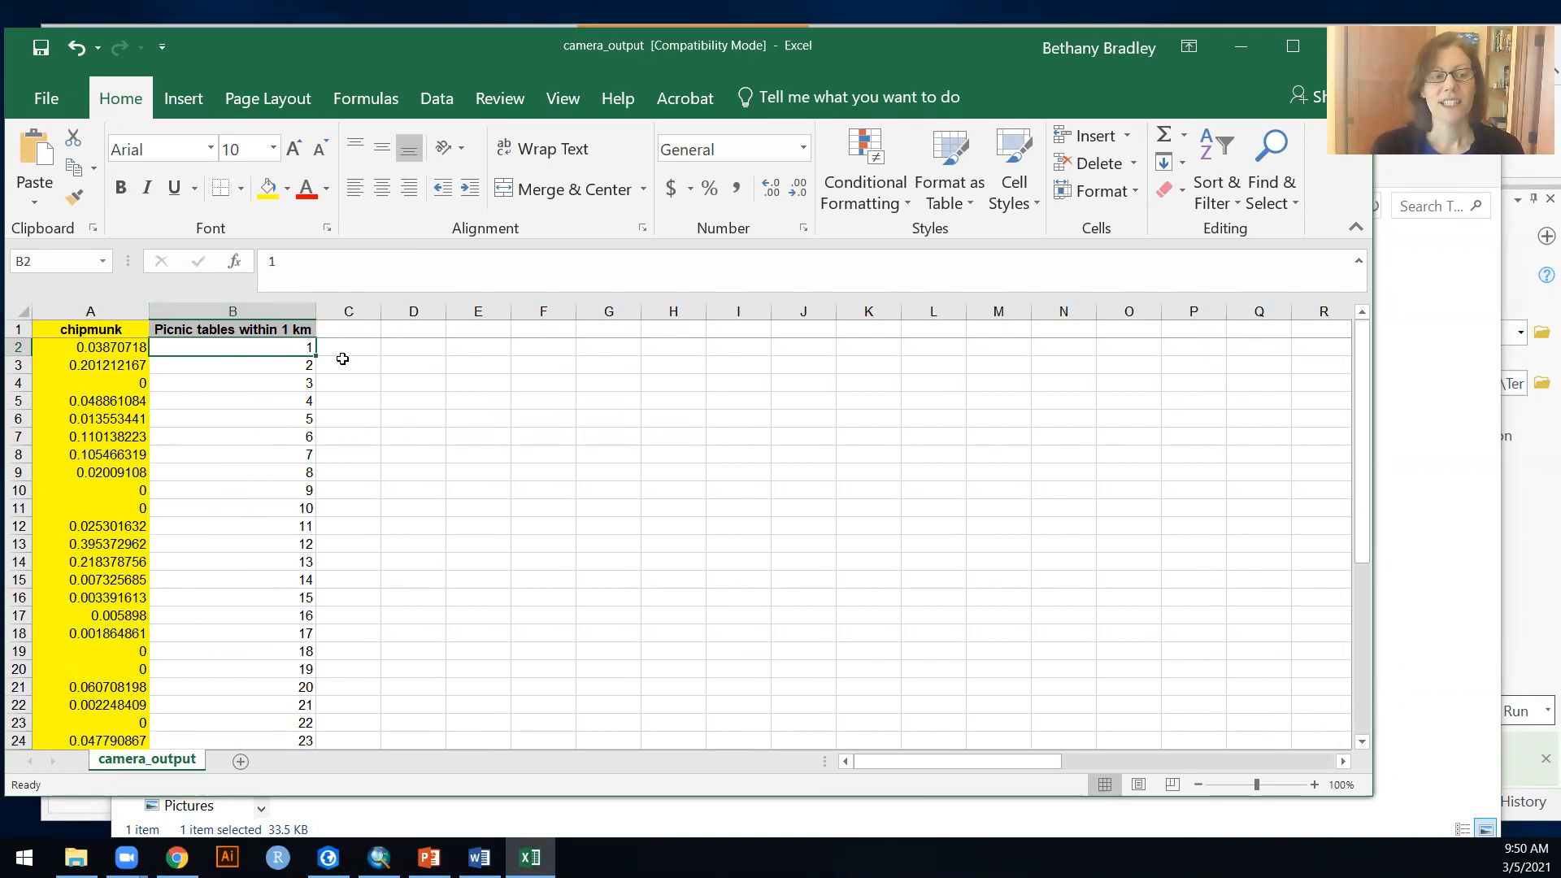
Step: Select the chipmunk and picnic tables data, including headers, from A1 to B40
{"action": "left_click", "coordinate": [91, 329]}
{"action": "scroll", "coordinate": [279, 552], "scroll_direction": "down", "scroll_amount": 7}
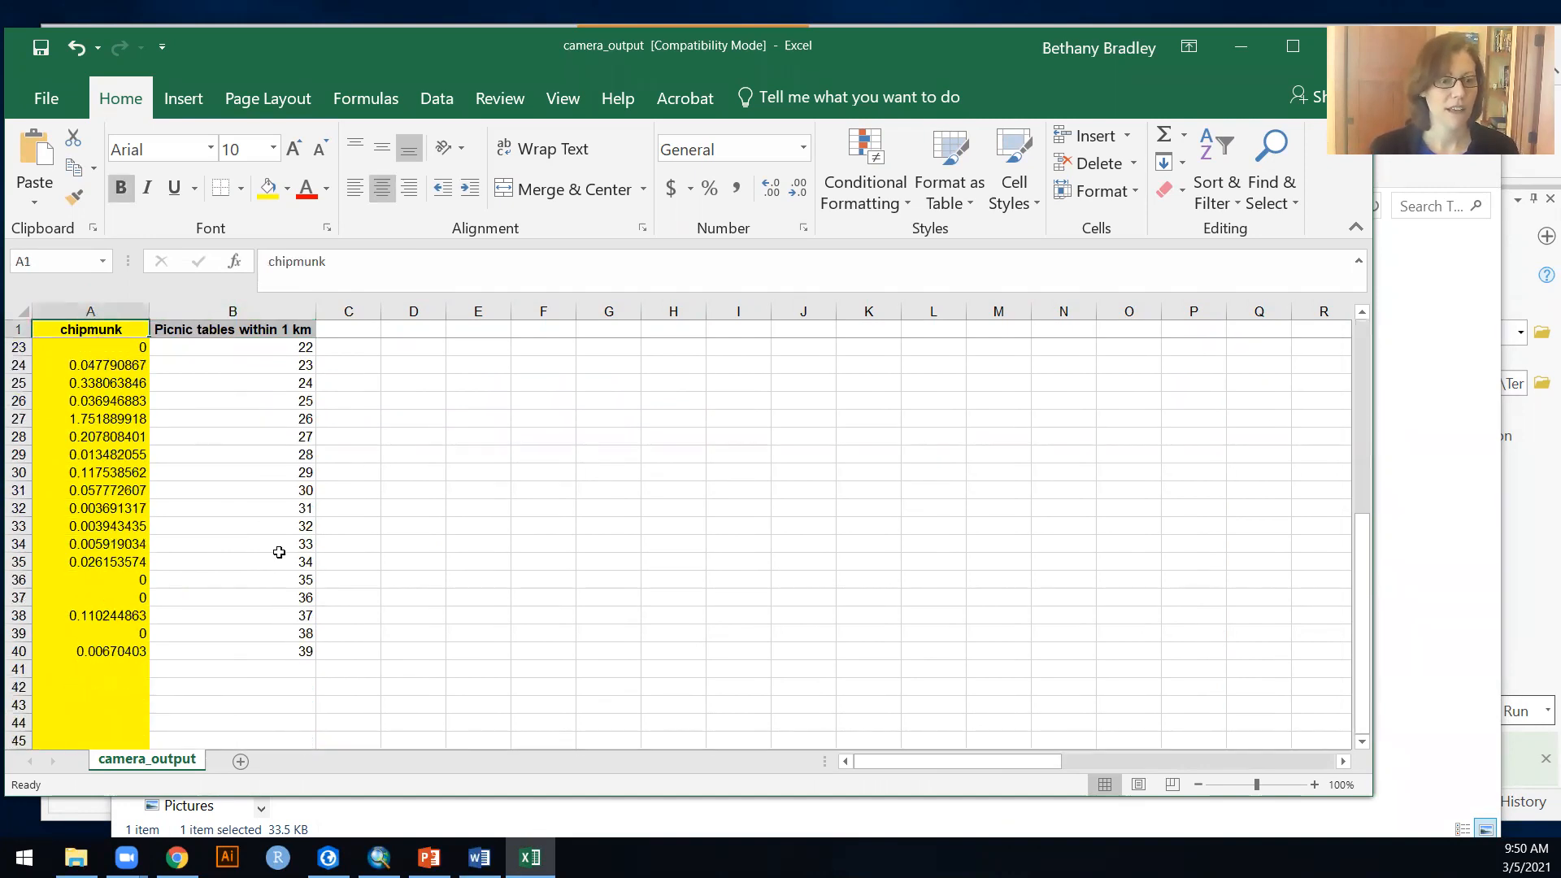
{"action": "left_click", "coordinate": [238, 648], "text": "shift"}
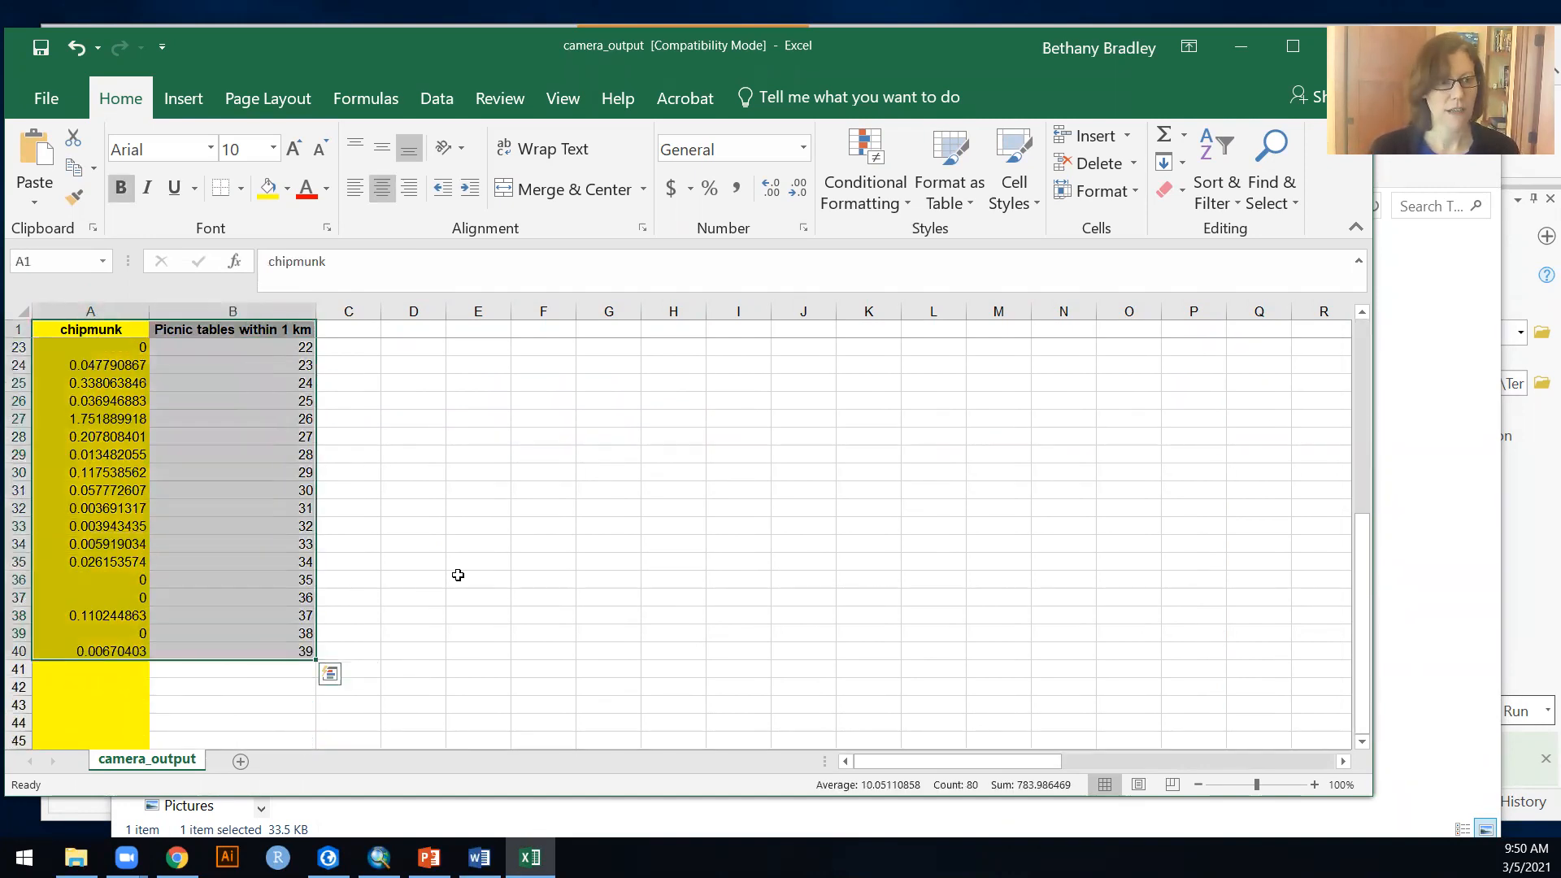
{"action": "scroll", "coordinate": [458, 575], "scroll_direction": "up", "scroll_amount": 7}
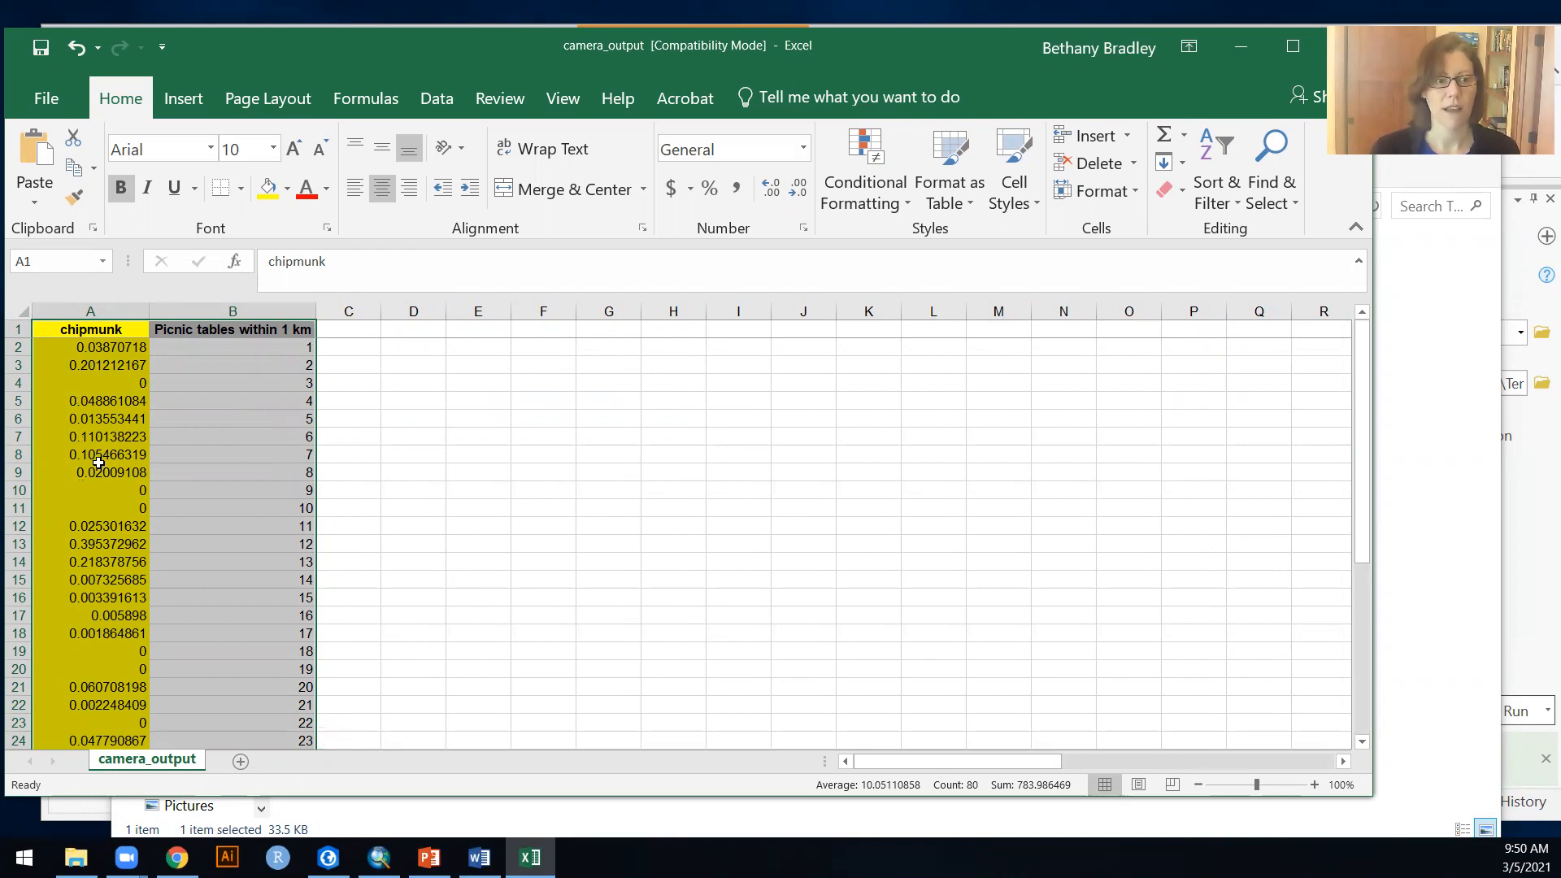
Step: Move the chipmunk column from column A to column C, after the picnic tables column
{"action": "left_click", "coordinate": [195, 431]}
{"action": "left_click", "coordinate": [101, 309]}
{"action": "left_click_drag", "start_coordinate": [130, 337], "coordinate": [352, 363]}
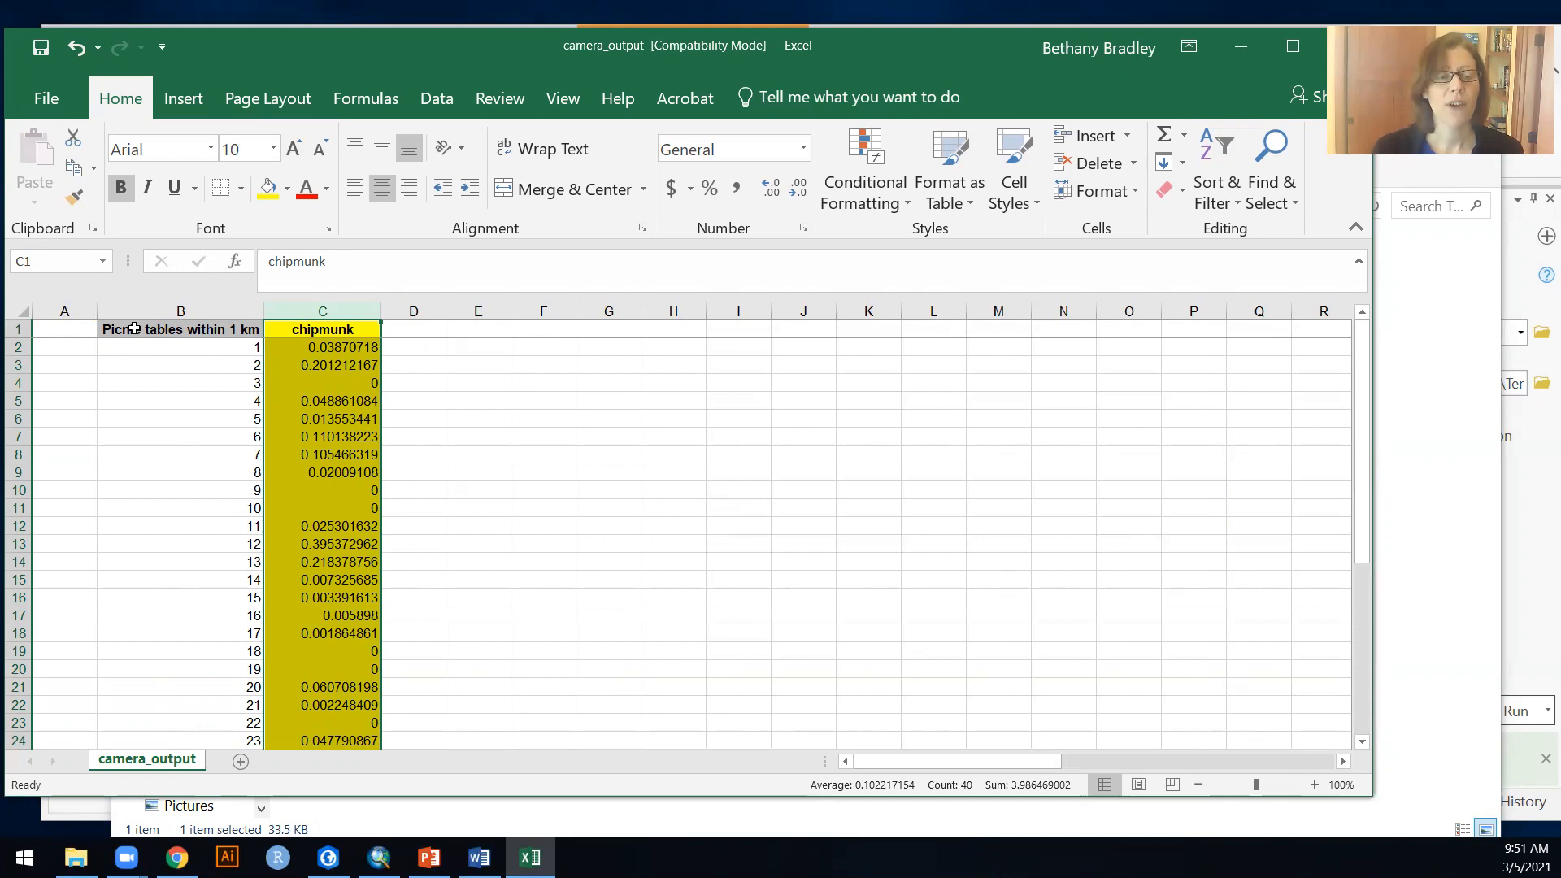
Step: Copy the header in B1 to A1 and change the copy to "Picnic tables within 2 km"
{"action": "left_click", "coordinate": [186, 332]}
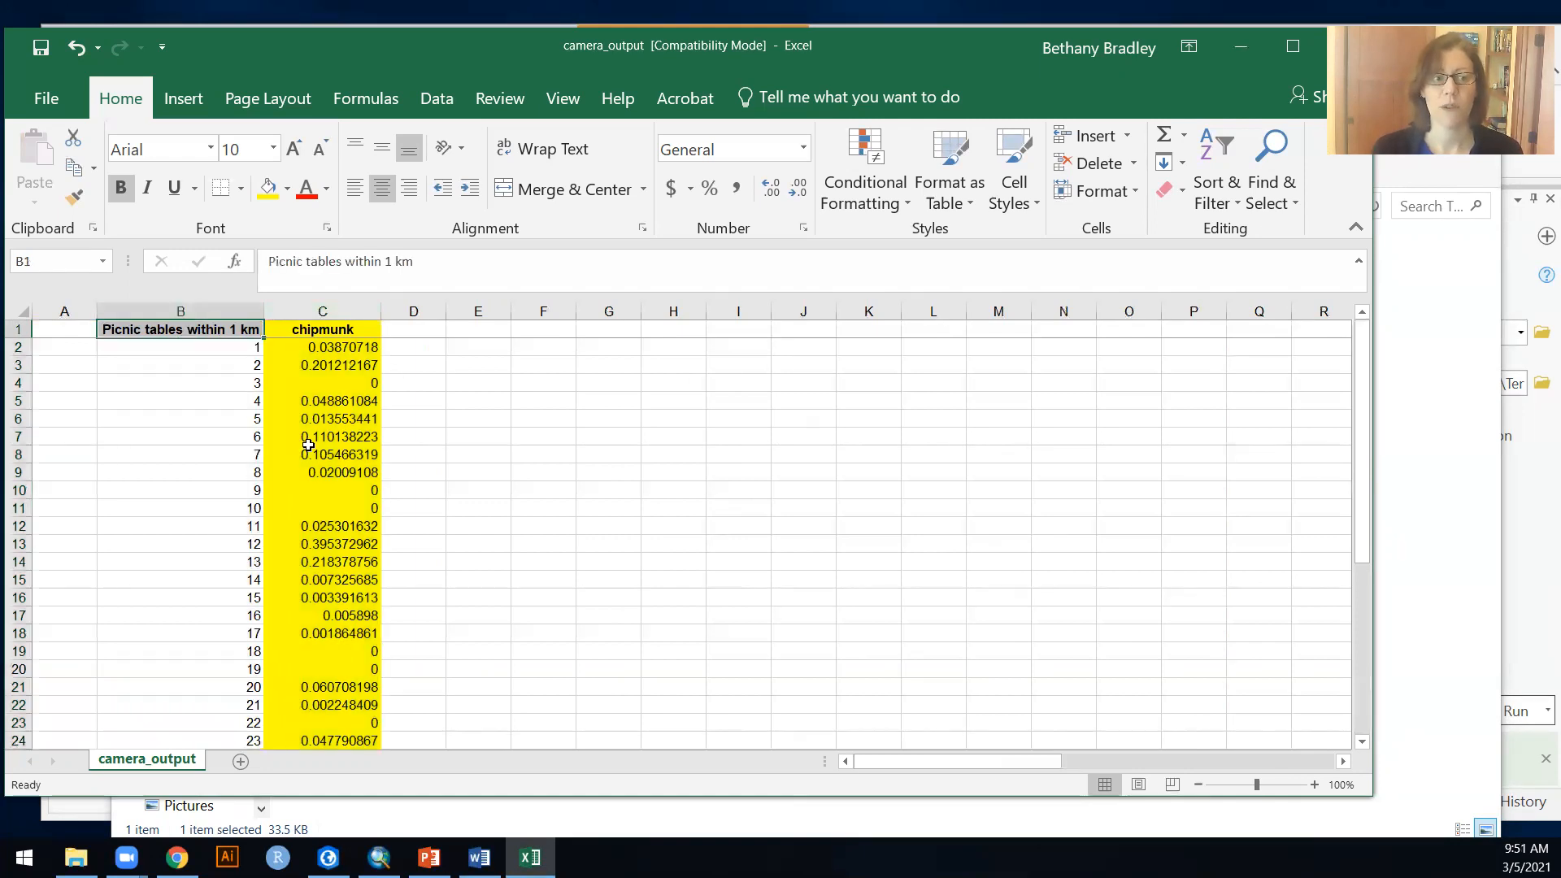
{"action": "scroll", "coordinate": [287, 529], "scroll_direction": "down", "scroll_amount": 6}
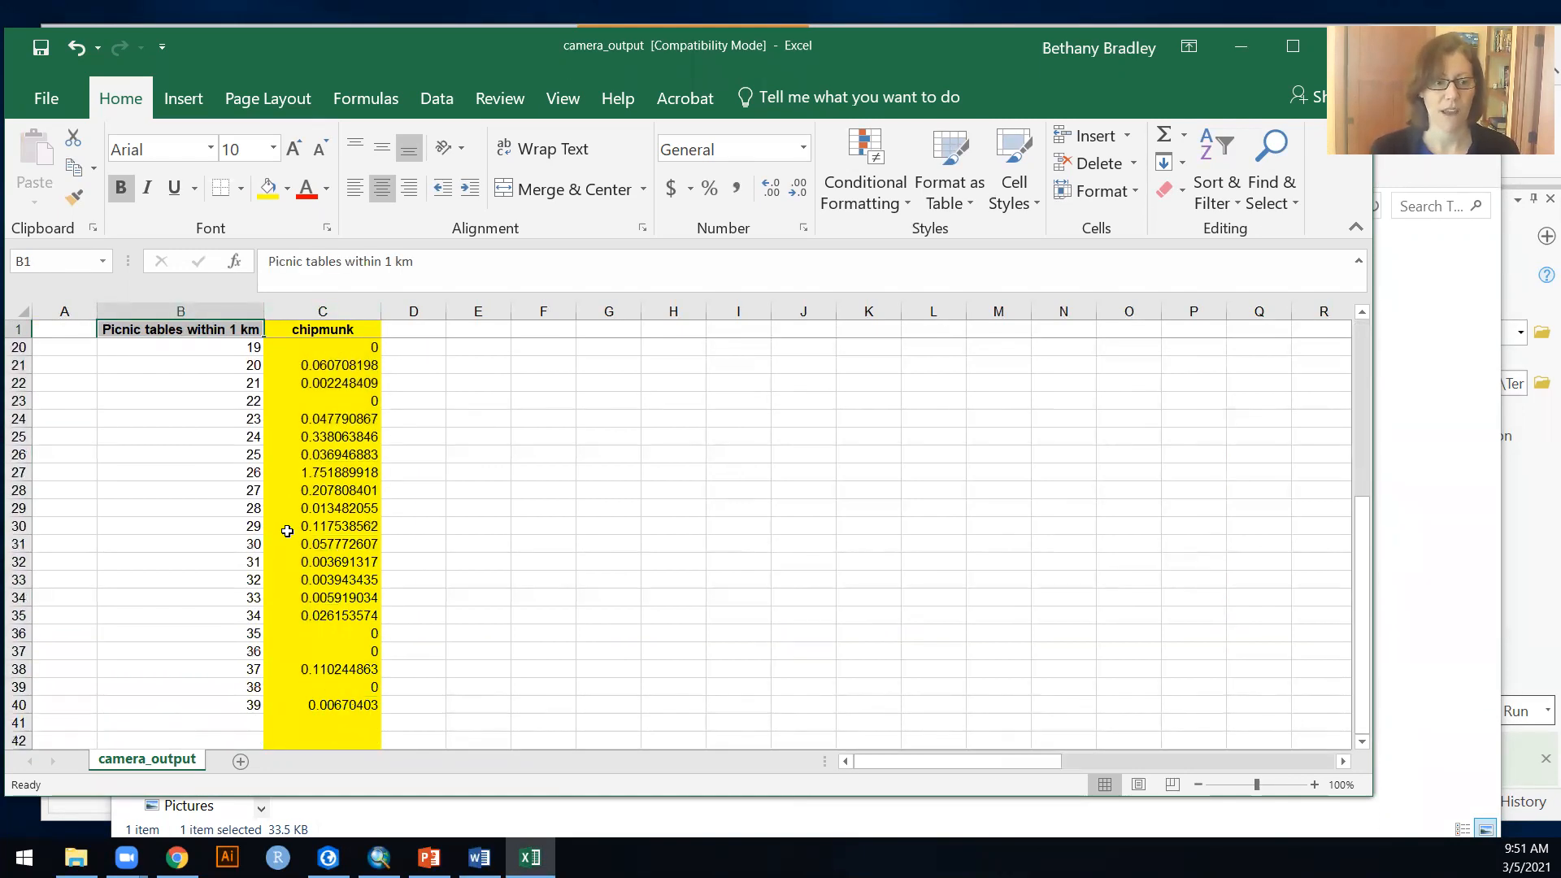
{"action": "scroll", "coordinate": [288, 532], "scroll_direction": "up", "scroll_amount": 6}
{"action": "key", "text": "ctrl+c"}
{"action": "key", "text": "Left"}
{"action": "key", "text": "ctrl+v"}
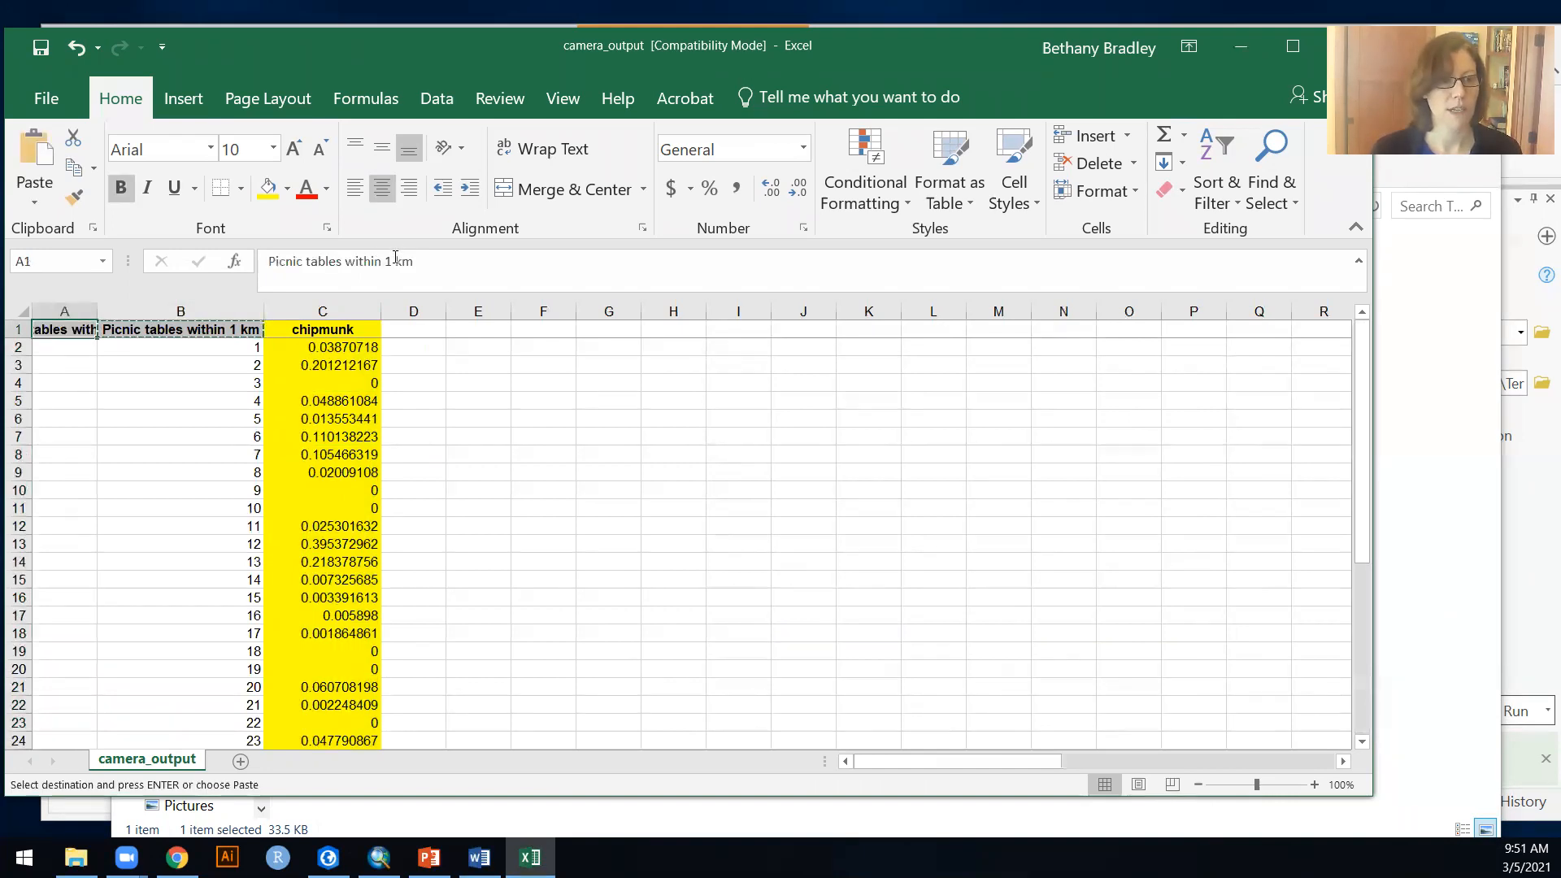
{"action": "left_click", "coordinate": [388, 261]}
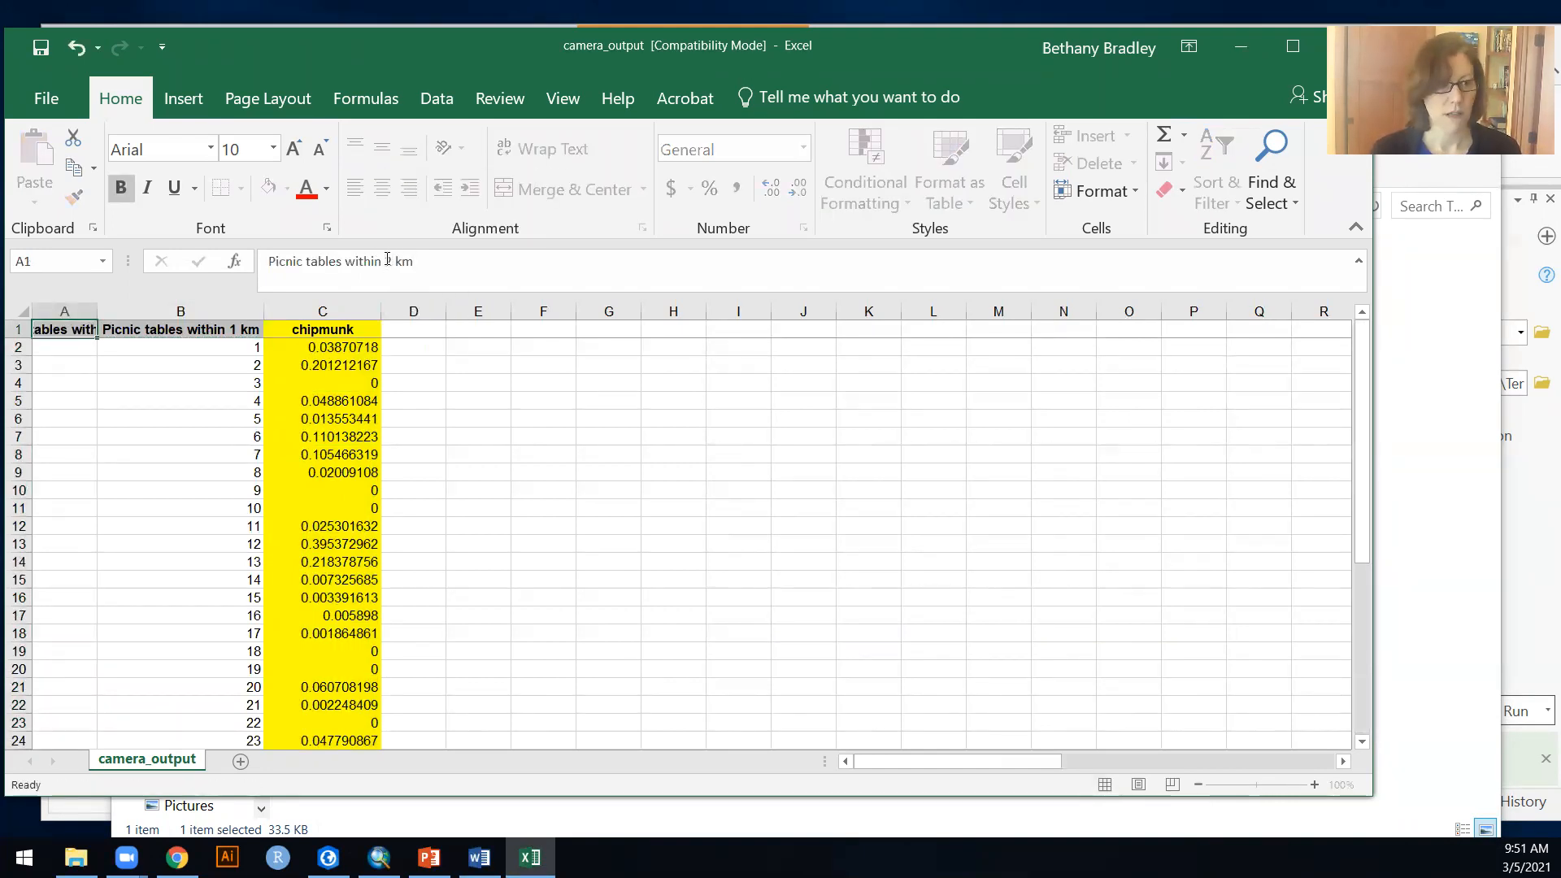
{"action": "key", "text": "Return"}
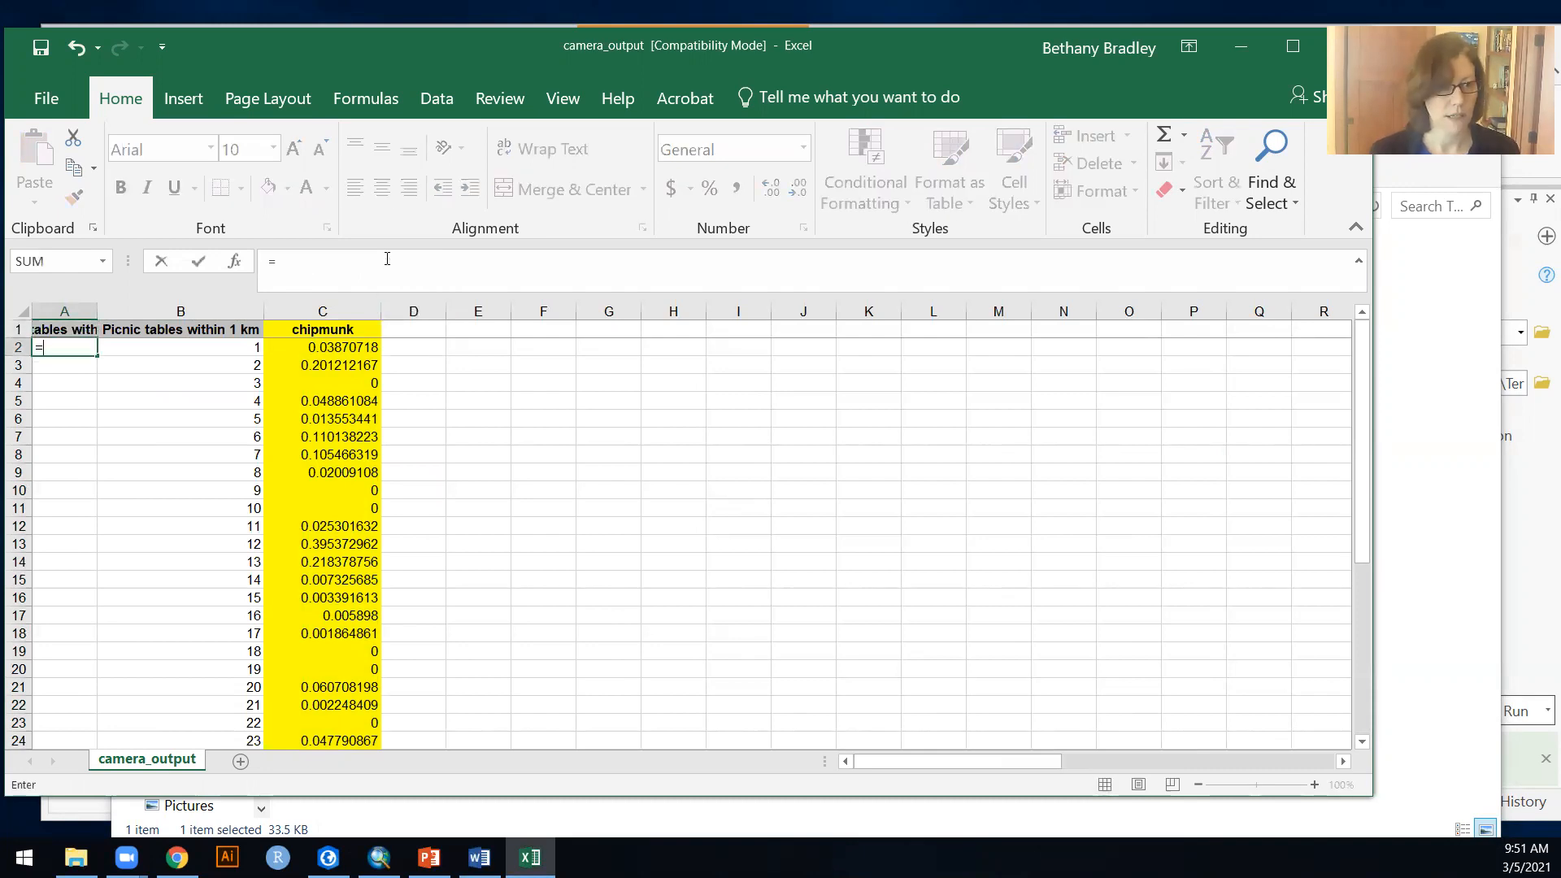
Step: Enter the formula =B2*2 in A2 and fill it down column A to the last record
{"action": "type", "text": "=B2*"}
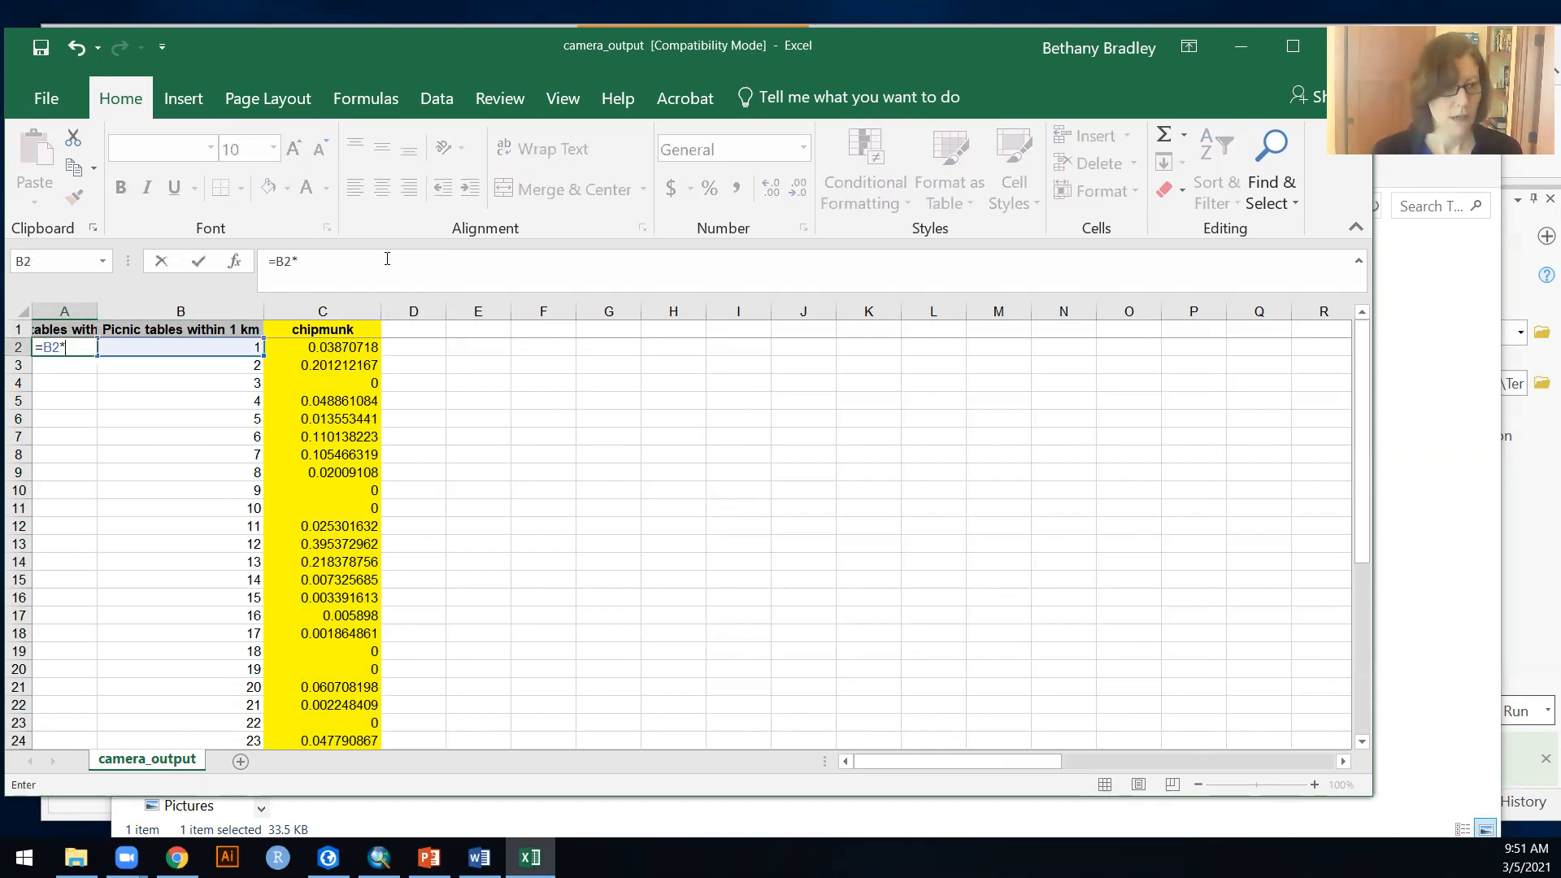
{"action": "type", "text": "2"}
{"action": "key", "text": "Return"}
{"action": "key", "text": "Up"}
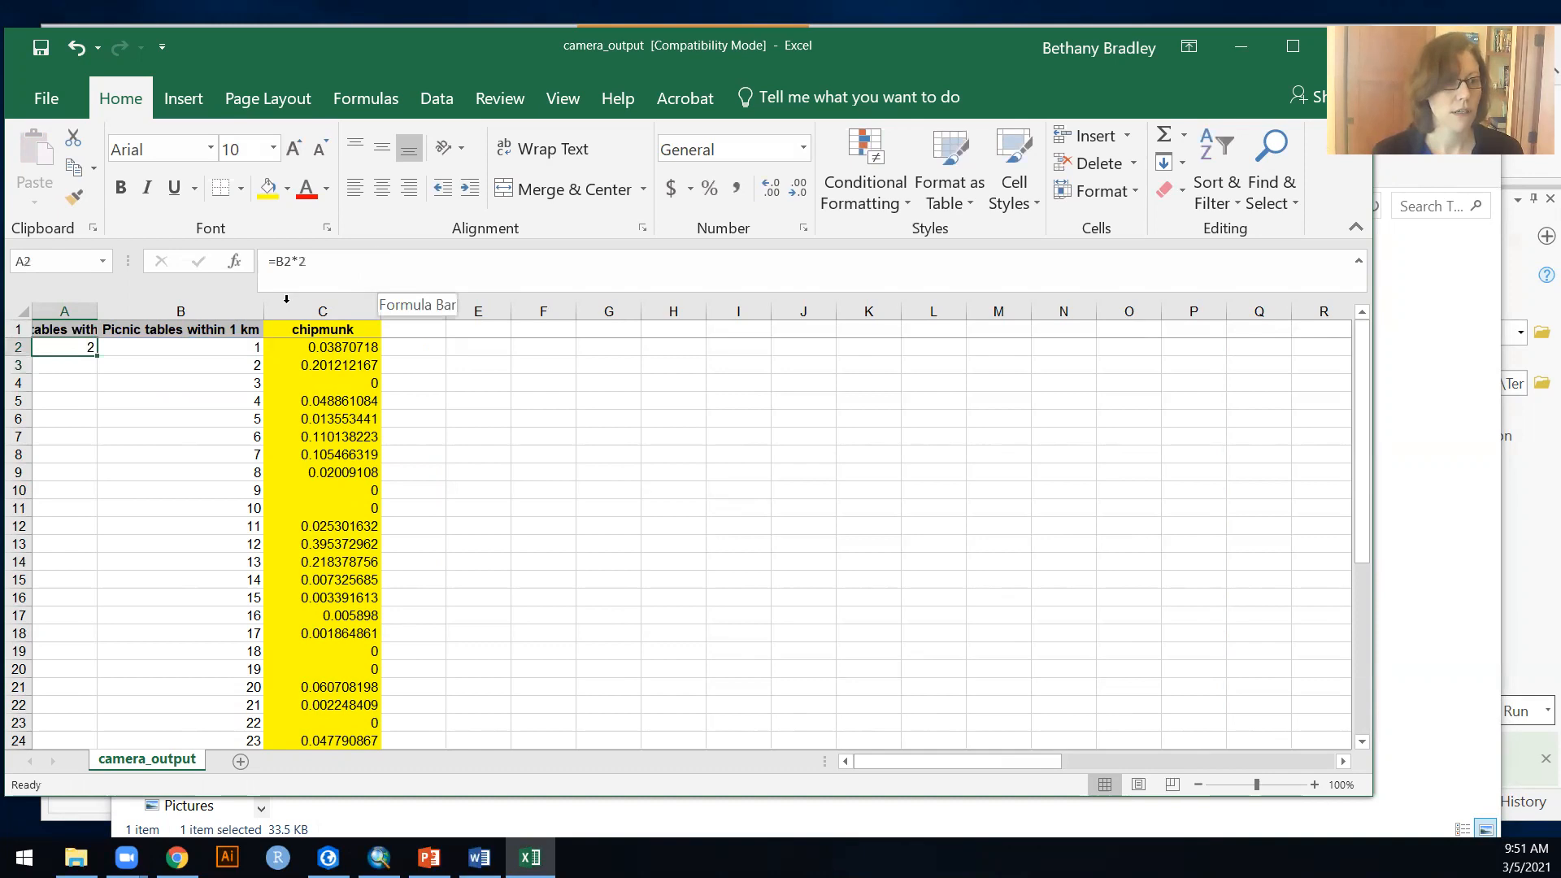
{"action": "double_click", "coordinate": [96, 355]}
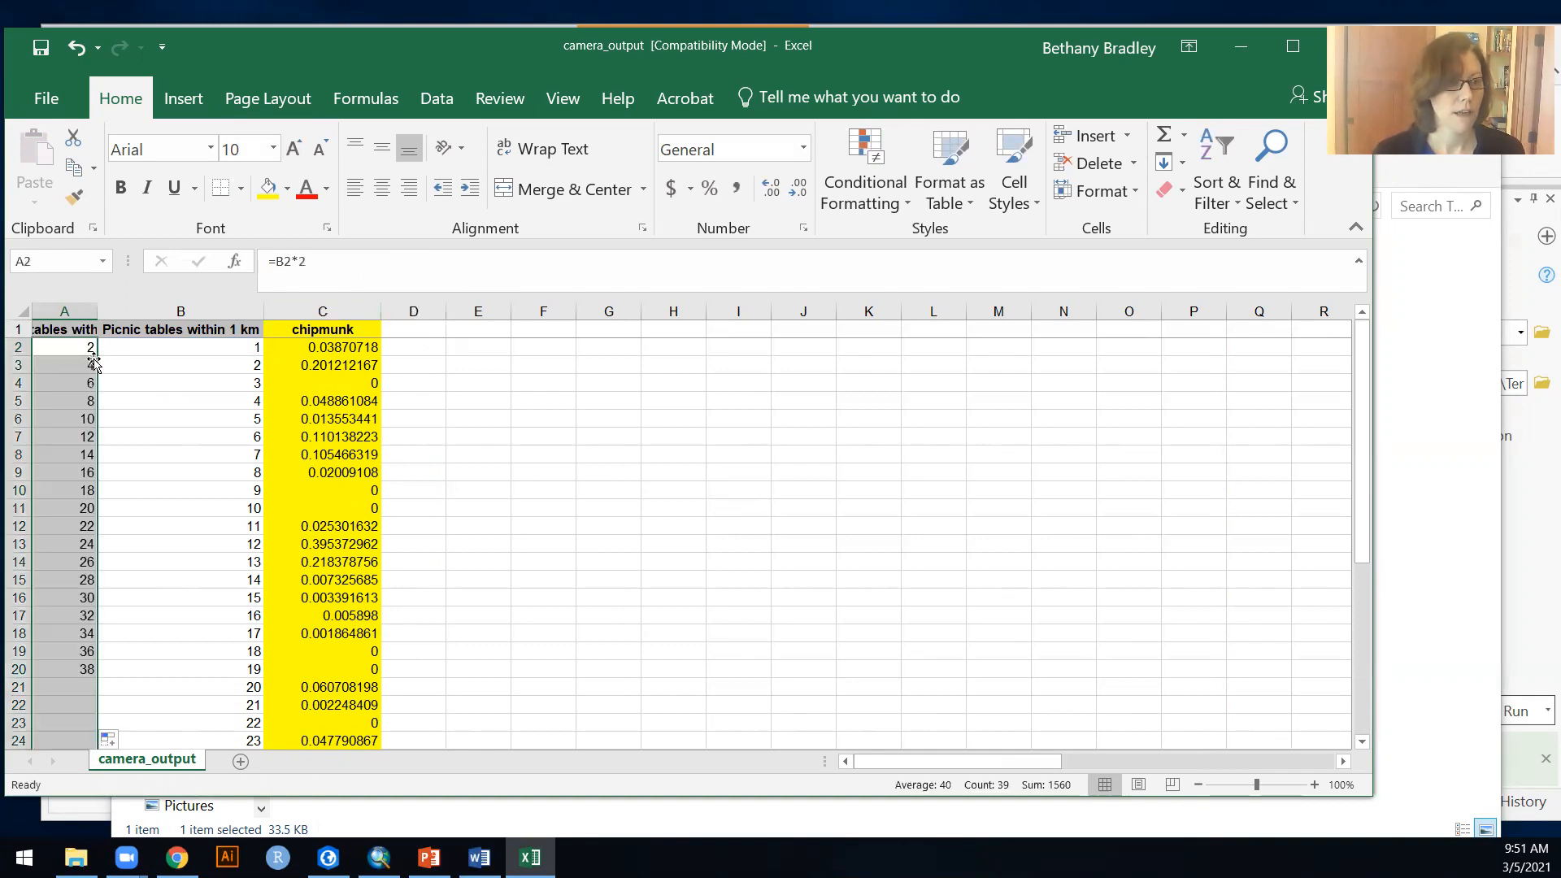
{"action": "left_click", "coordinate": [422, 348]}
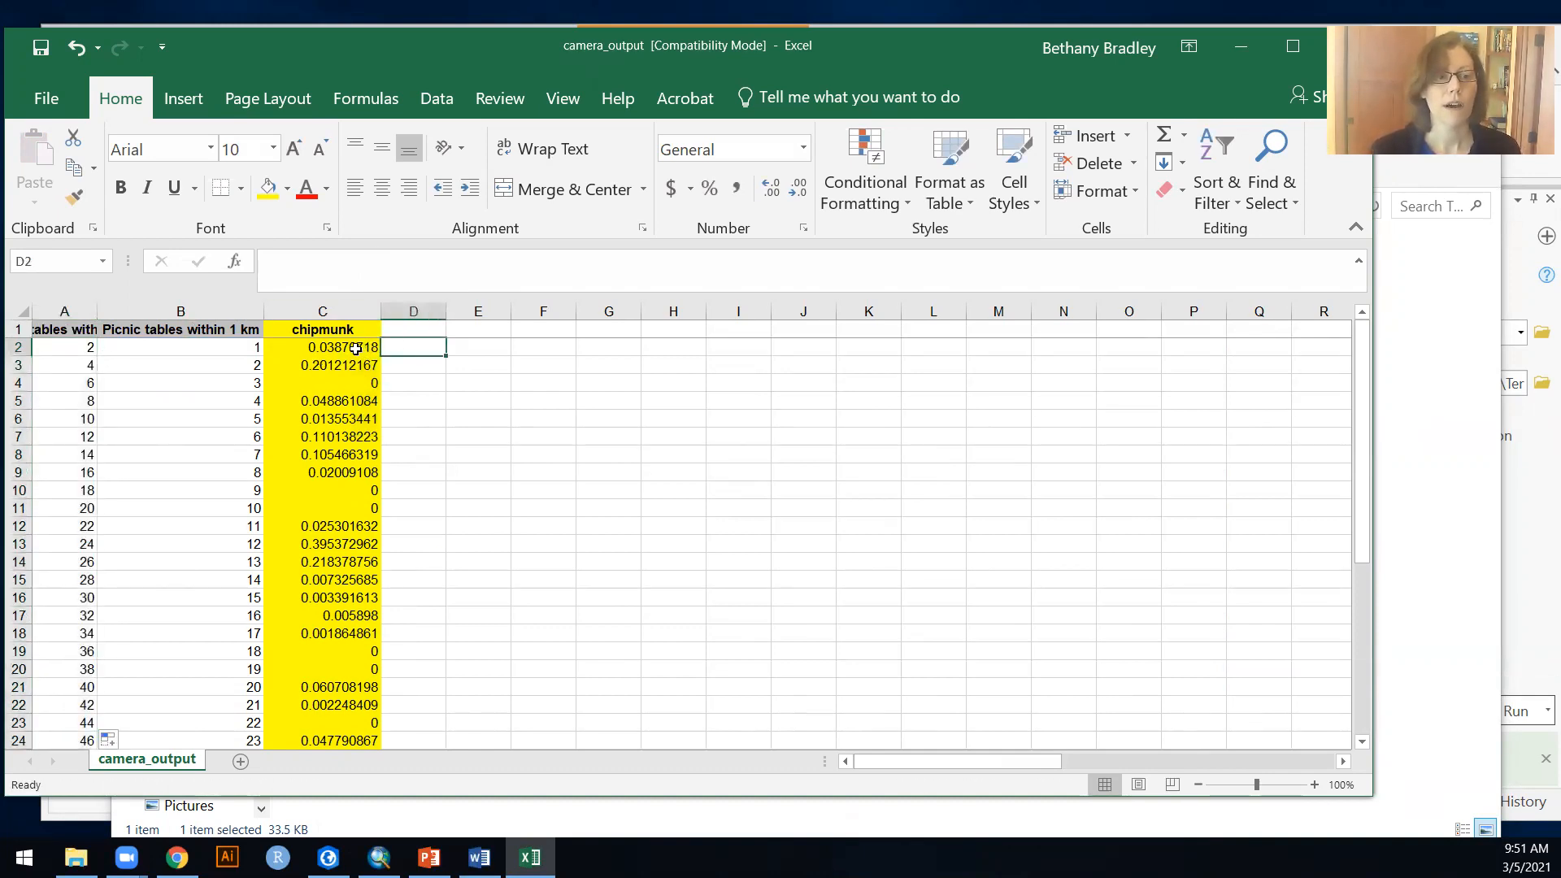
Step: Fit the width of column A to its "Picnic tables within 2 km" header
{"action": "left_click", "coordinate": [241, 335]}
{"action": "scroll", "coordinate": [284, 561], "scroll_direction": "down", "scroll_amount": 5}
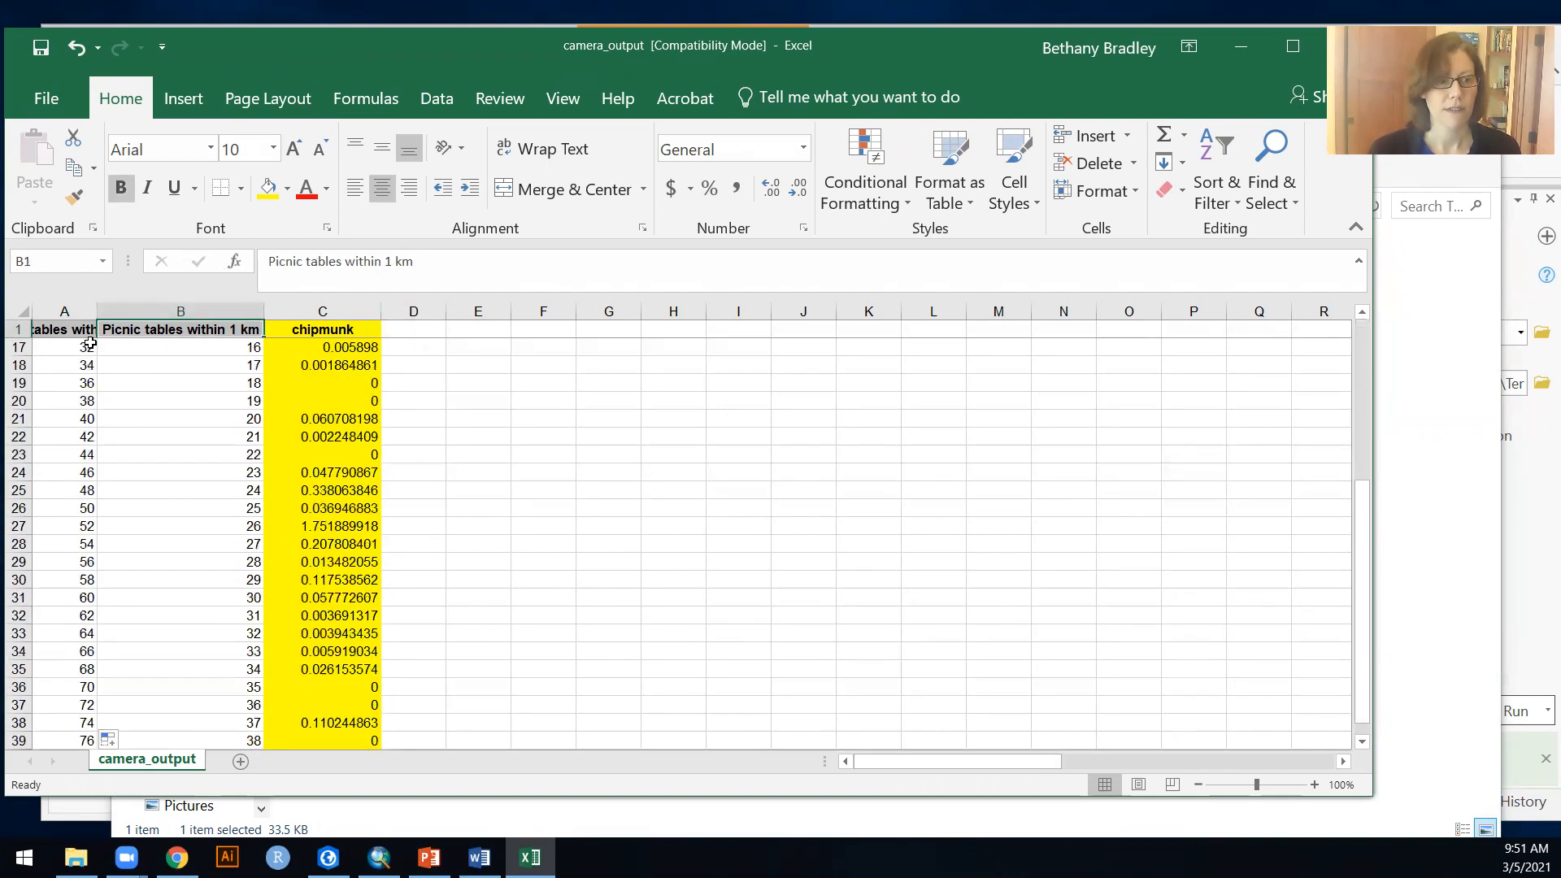
{"action": "double_click", "coordinate": [97, 311]}
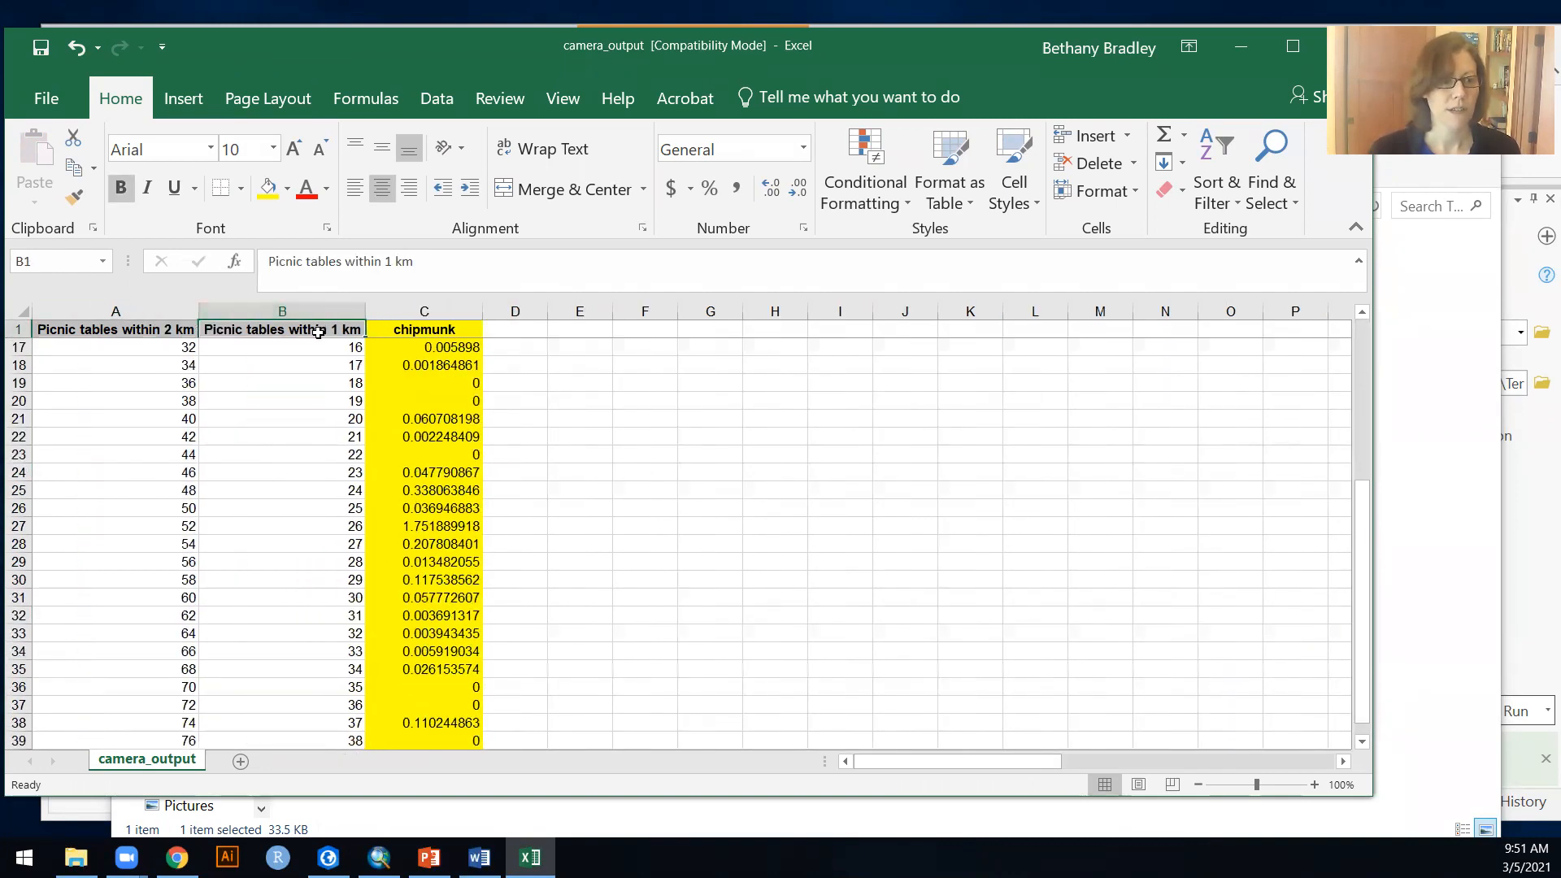
Step: Insert a scatter chart of chipmunk against picnic tables within 1 km from B1:C40 and place it beside the data
{"action": "scroll", "coordinate": [411, 651], "scroll_direction": "down", "scroll_amount": 5}
{"action": "left_click", "coordinate": [429, 492], "text": "shift"}
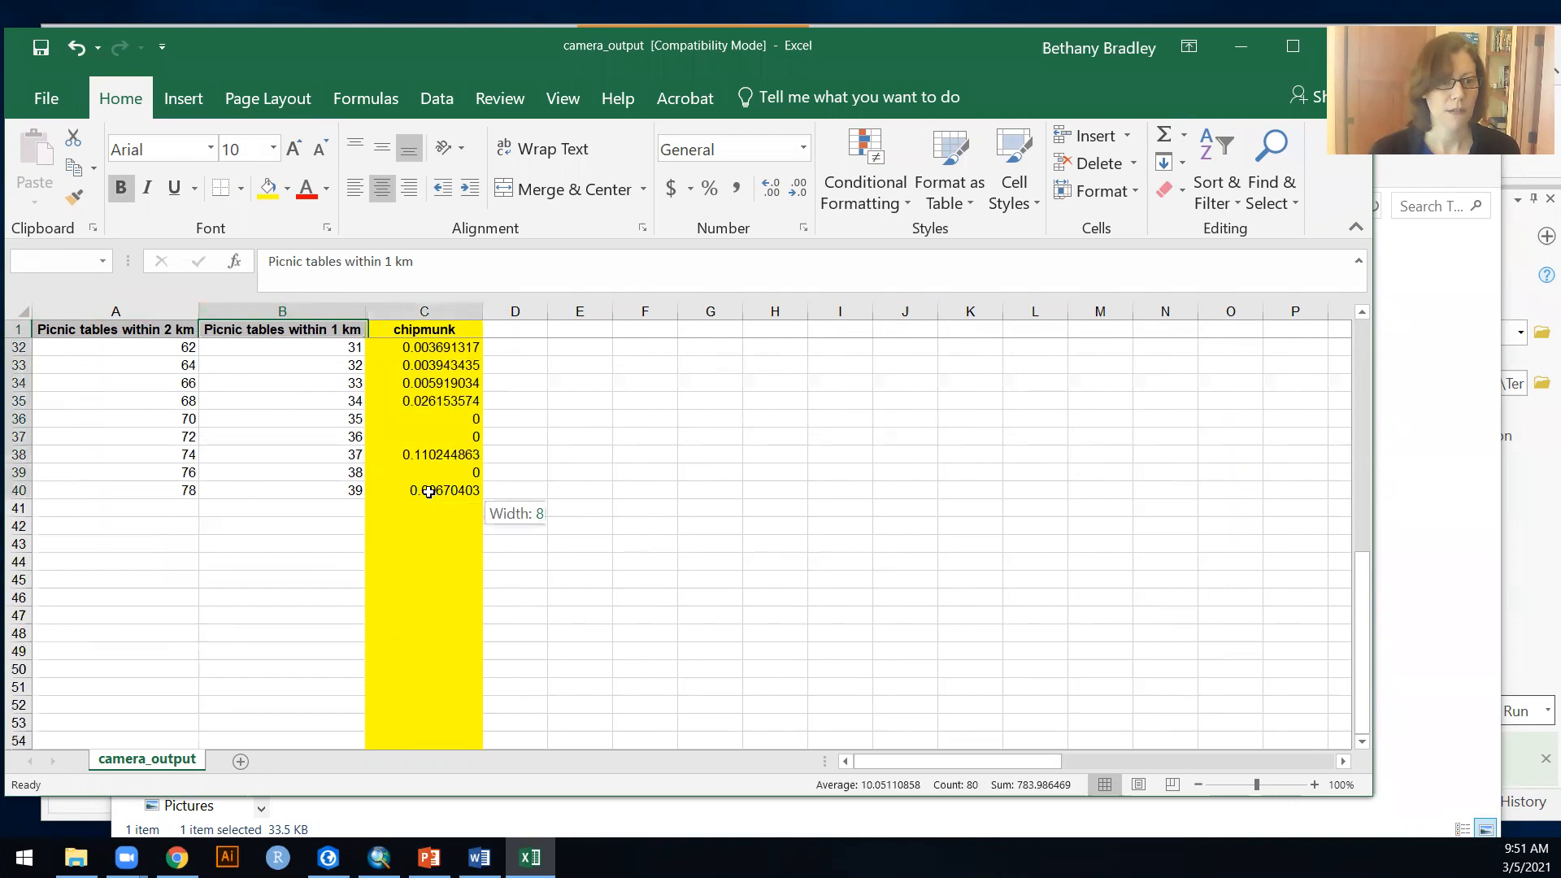
{"action": "scroll", "coordinate": [488, 484], "scroll_direction": "up", "scroll_amount": 10}
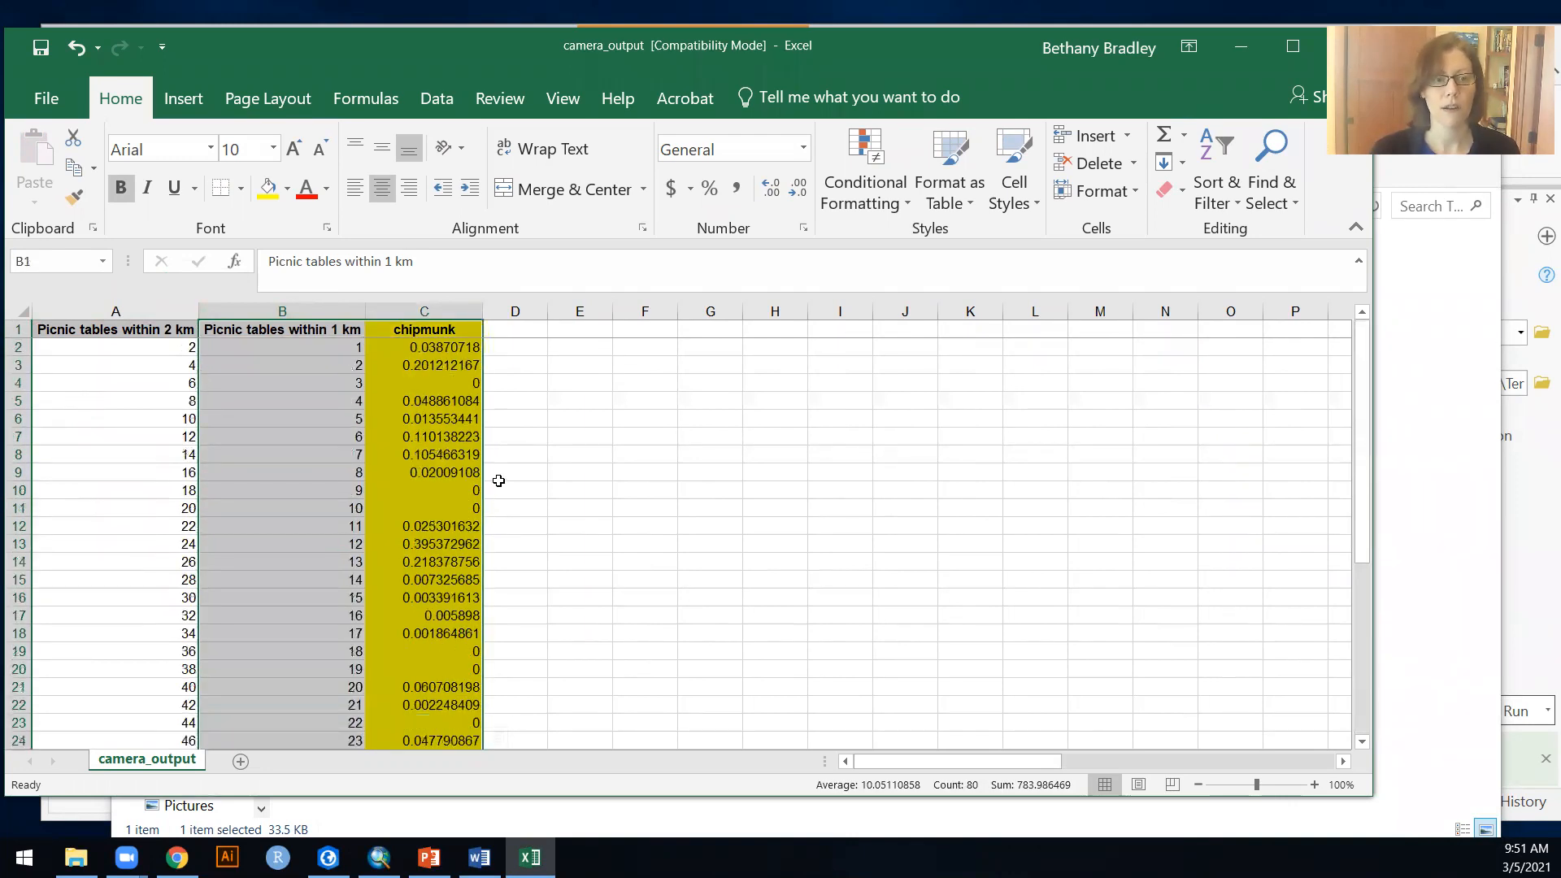
{"action": "left_click", "coordinate": [185, 100]}
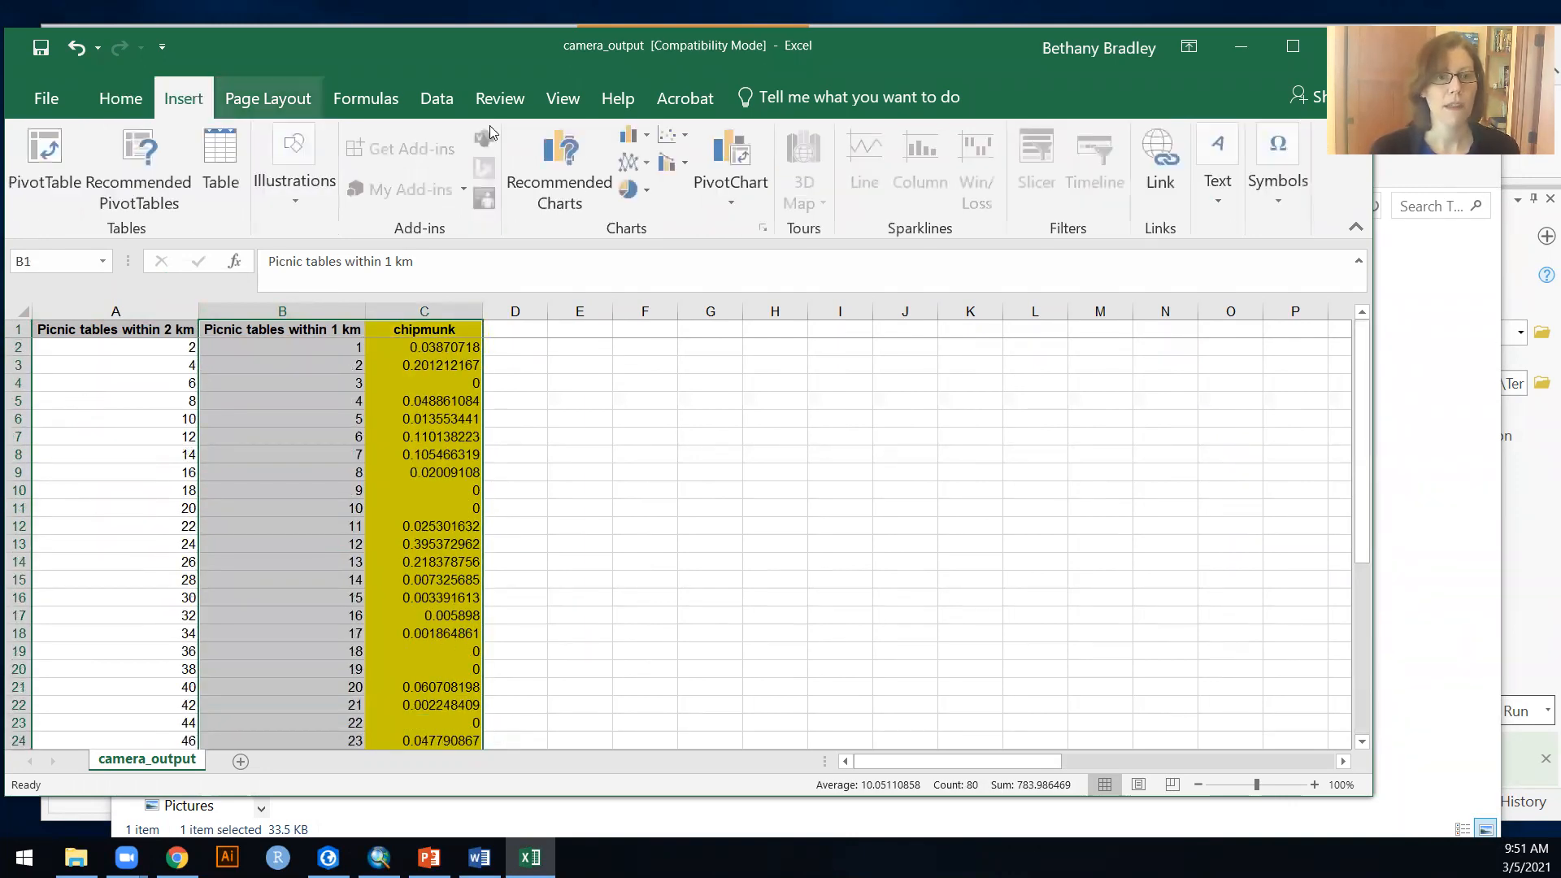
{"action": "left_click", "coordinate": [674, 138]}
{"action": "left_click", "coordinate": [704, 207]}
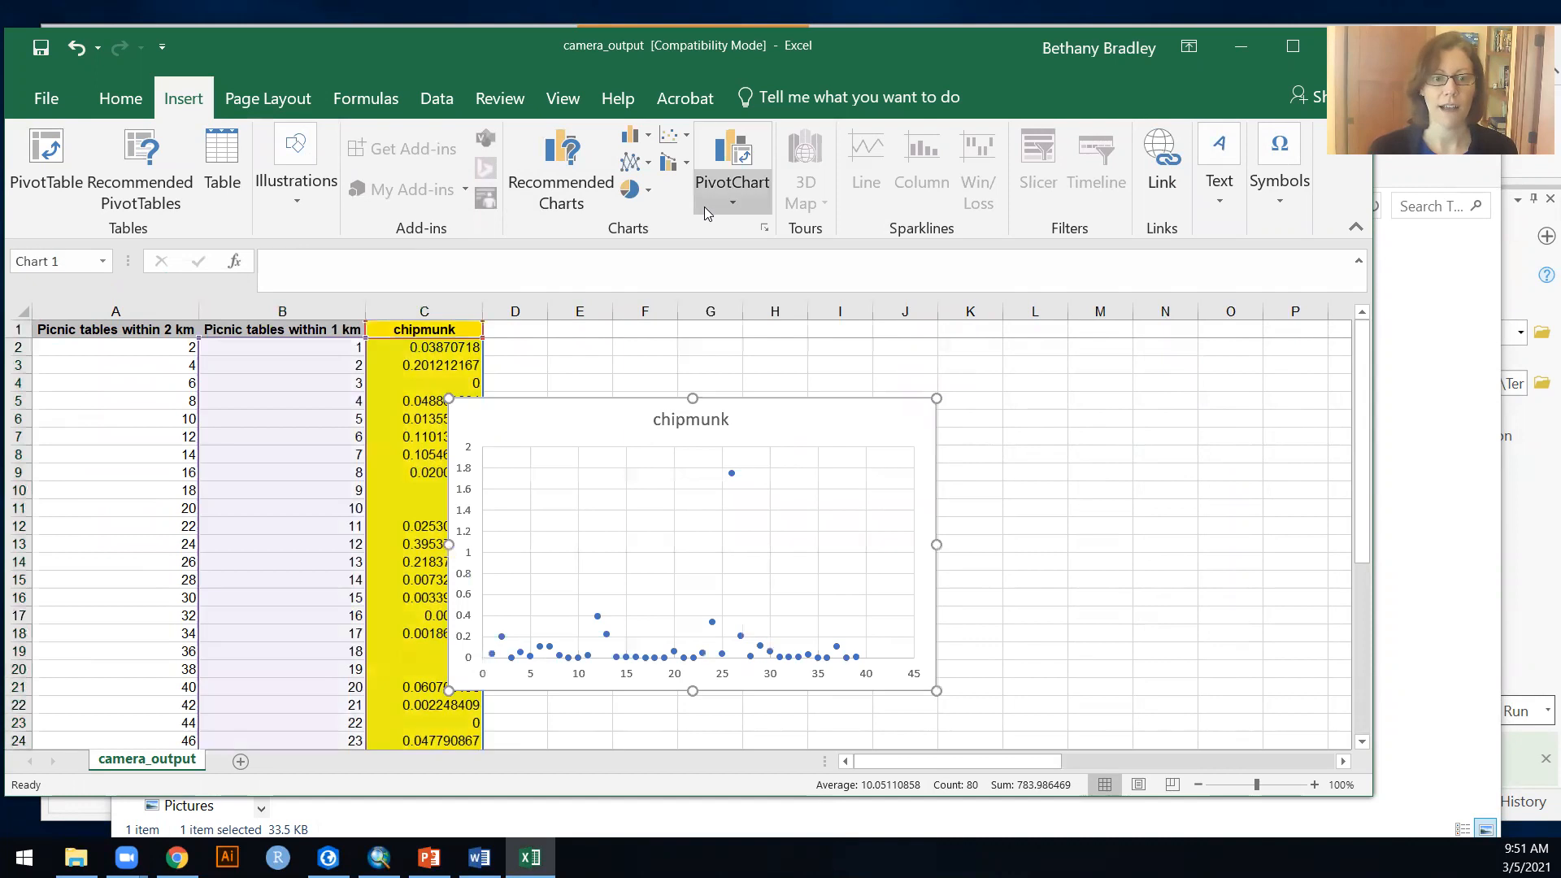
{"action": "left_click_drag", "start_coordinate": [562, 429], "coordinate": [686, 374]}
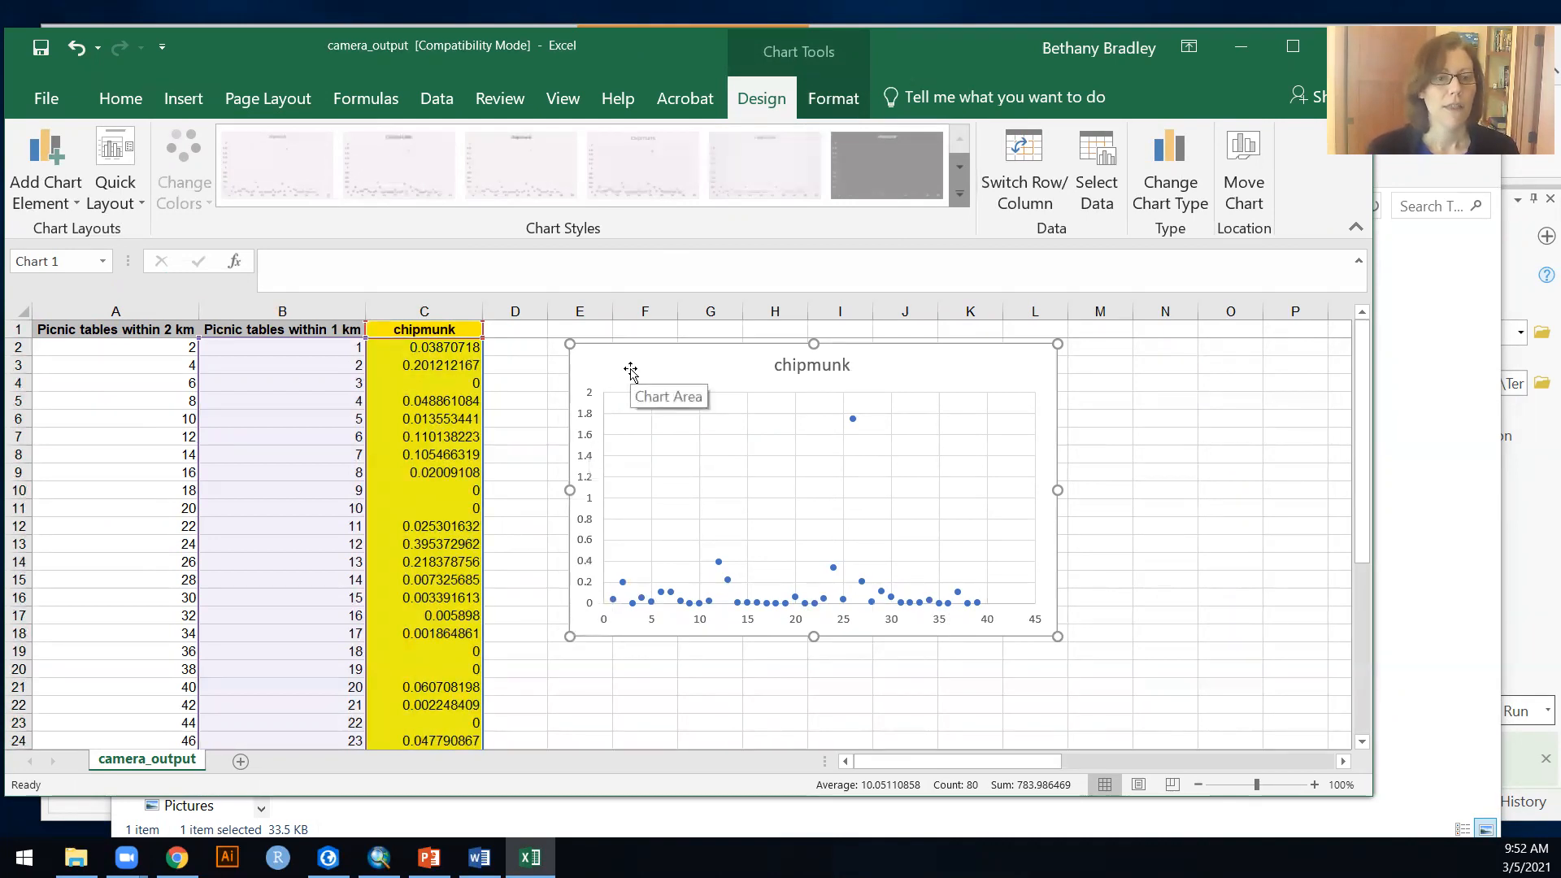
Step: Add primary horizontal and primary vertical axis titles to the chipmunk chart
{"action": "left_click", "coordinate": [52, 200]}
{"action": "mouse_move", "coordinate": [74, 266]}
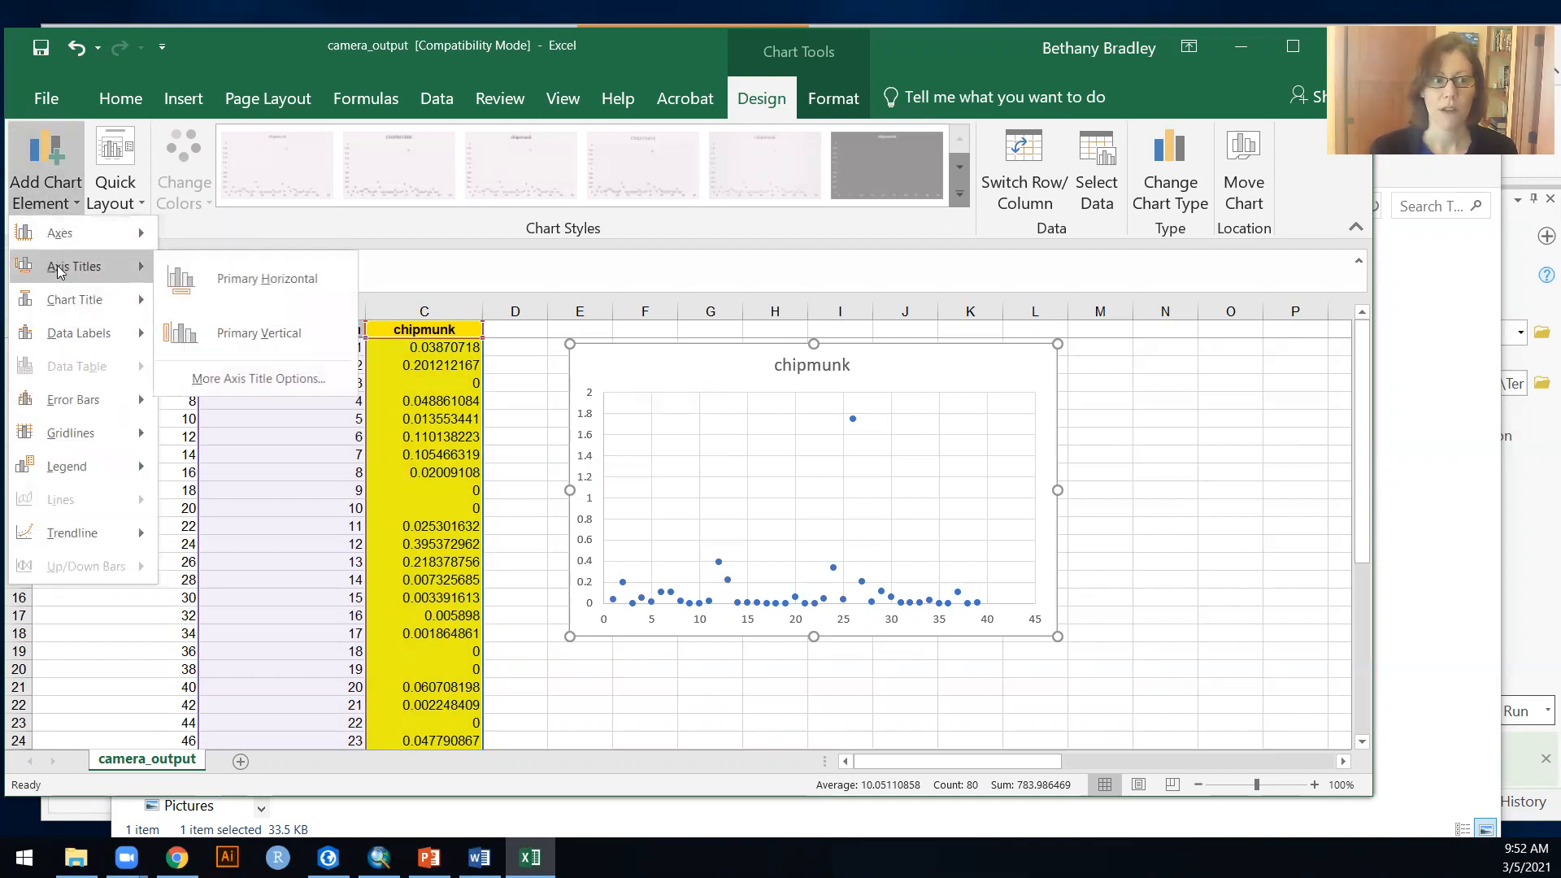
{"action": "left_click", "coordinate": [189, 281]}
{"action": "left_click", "coordinate": [52, 200]}
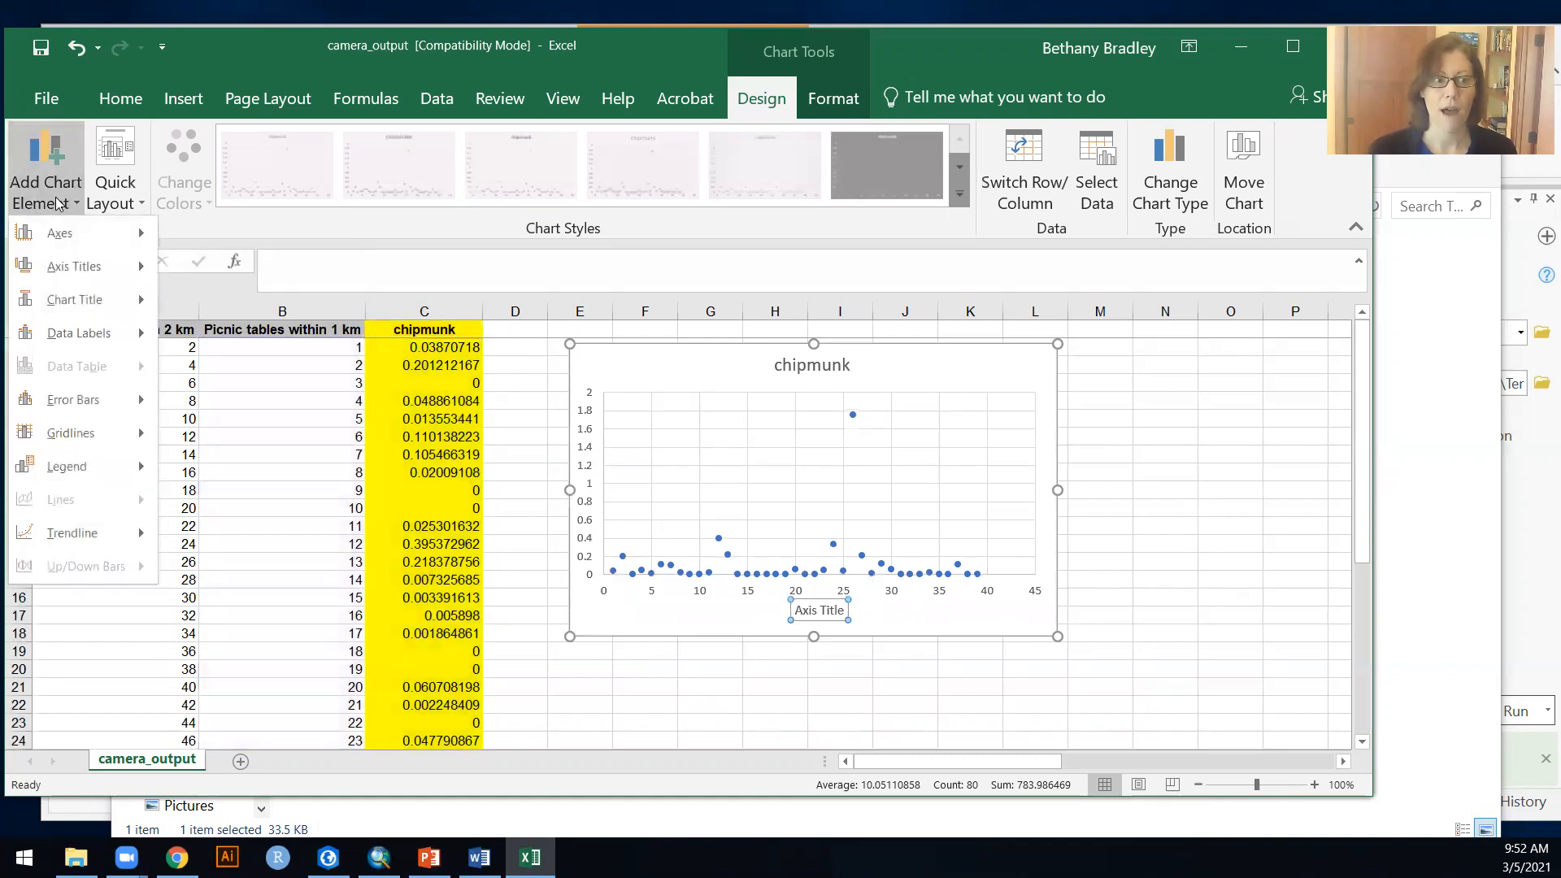
{"action": "mouse_move", "coordinate": [73, 266]}
{"action": "left_click", "coordinate": [204, 334]}
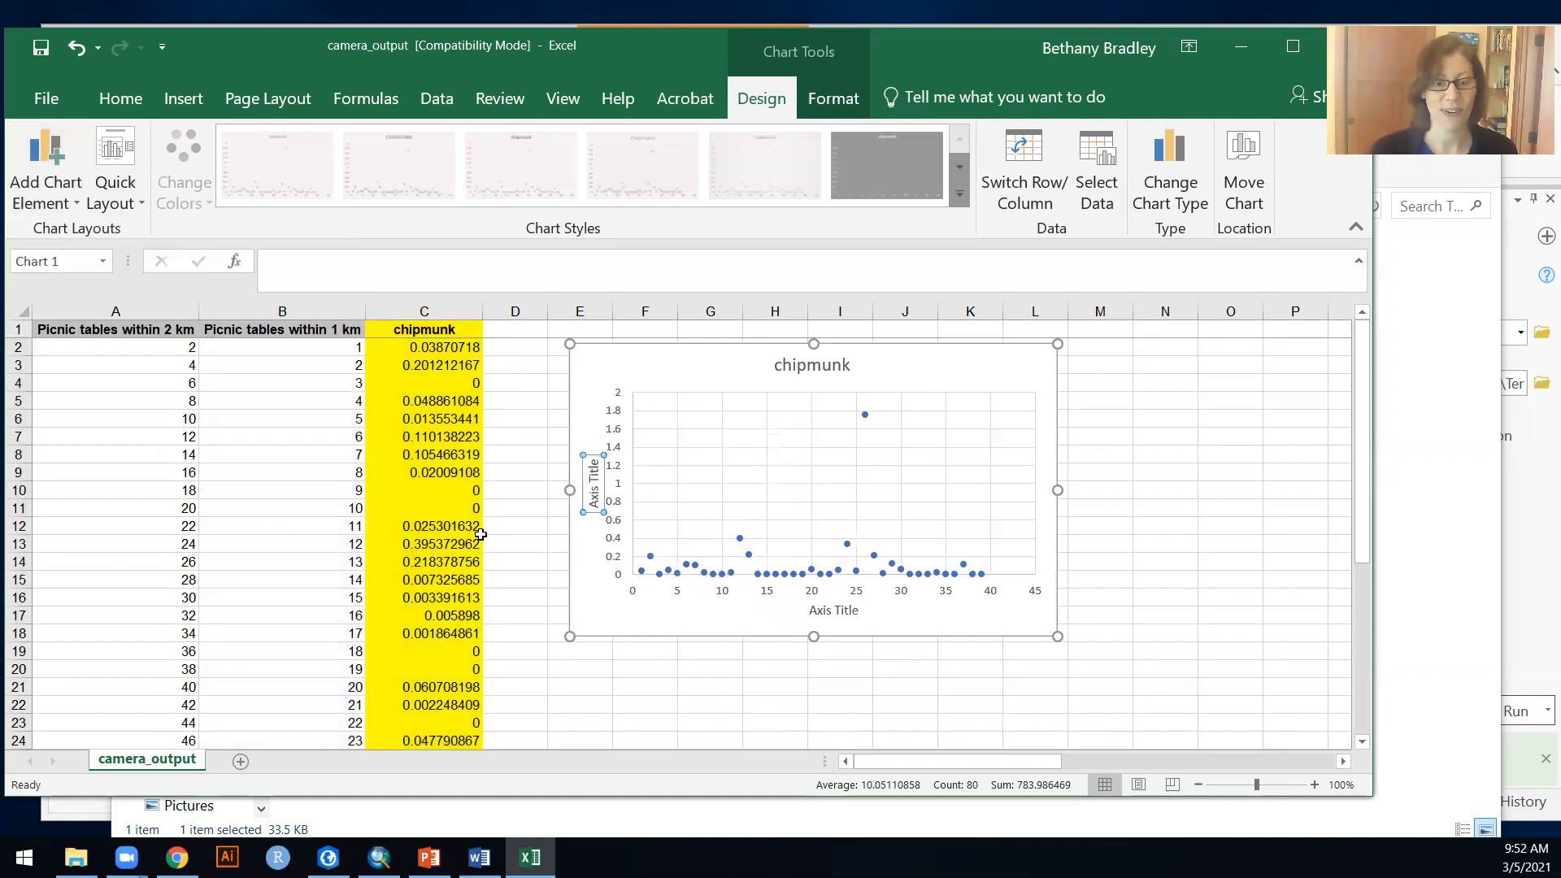
Step: Change the chart's horizontal axis title to "N Picnic Tables"
{"action": "double_click", "coordinate": [838, 612]}
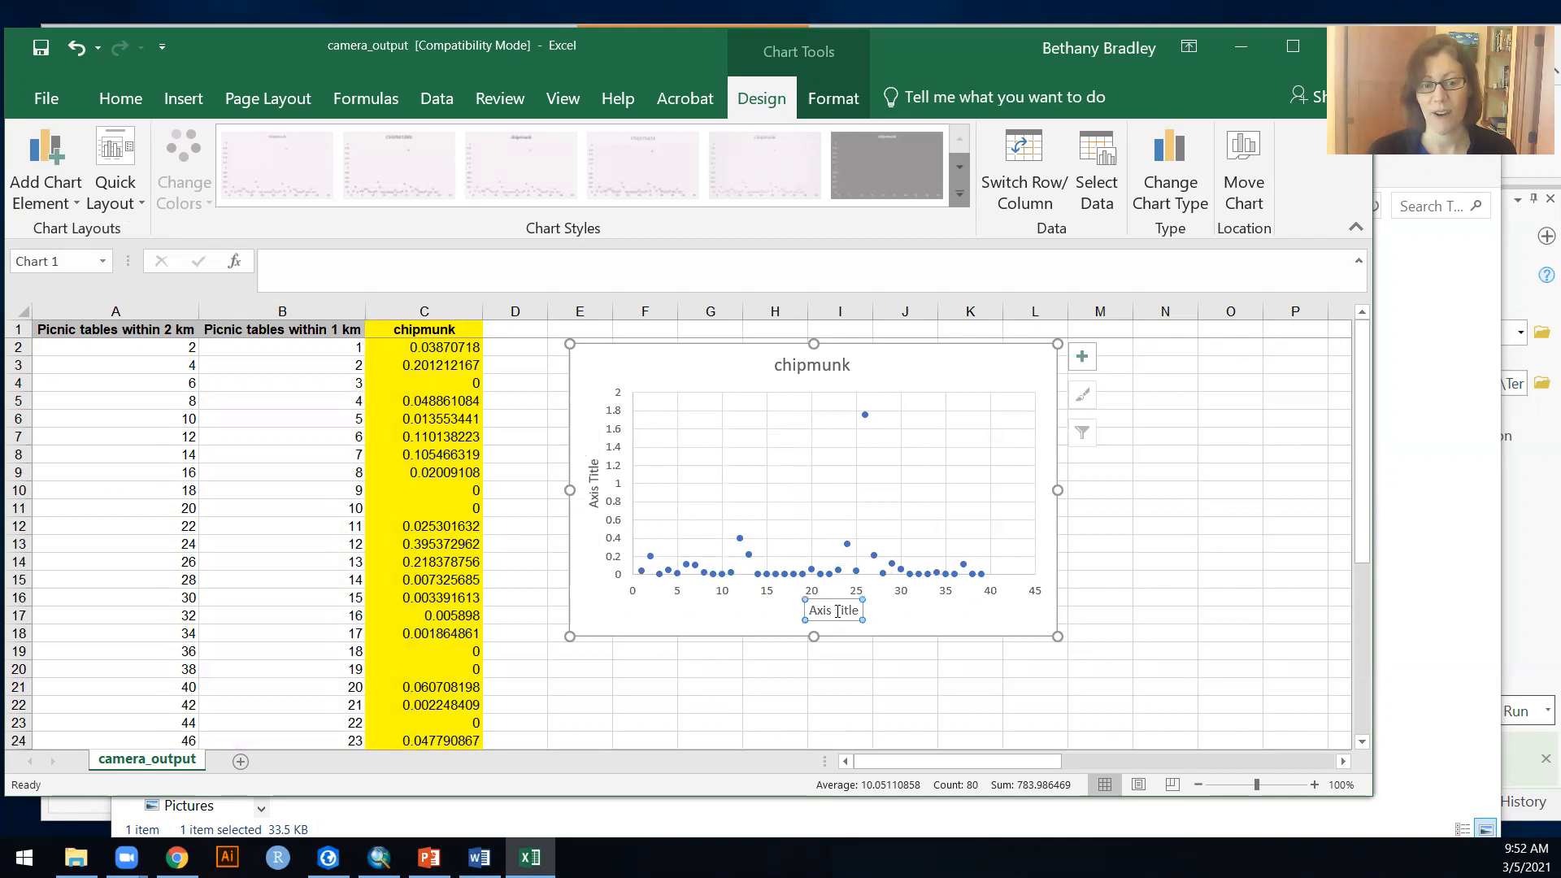
{"action": "left_click_drag", "start_coordinate": [857, 610], "coordinate": [805, 610]}
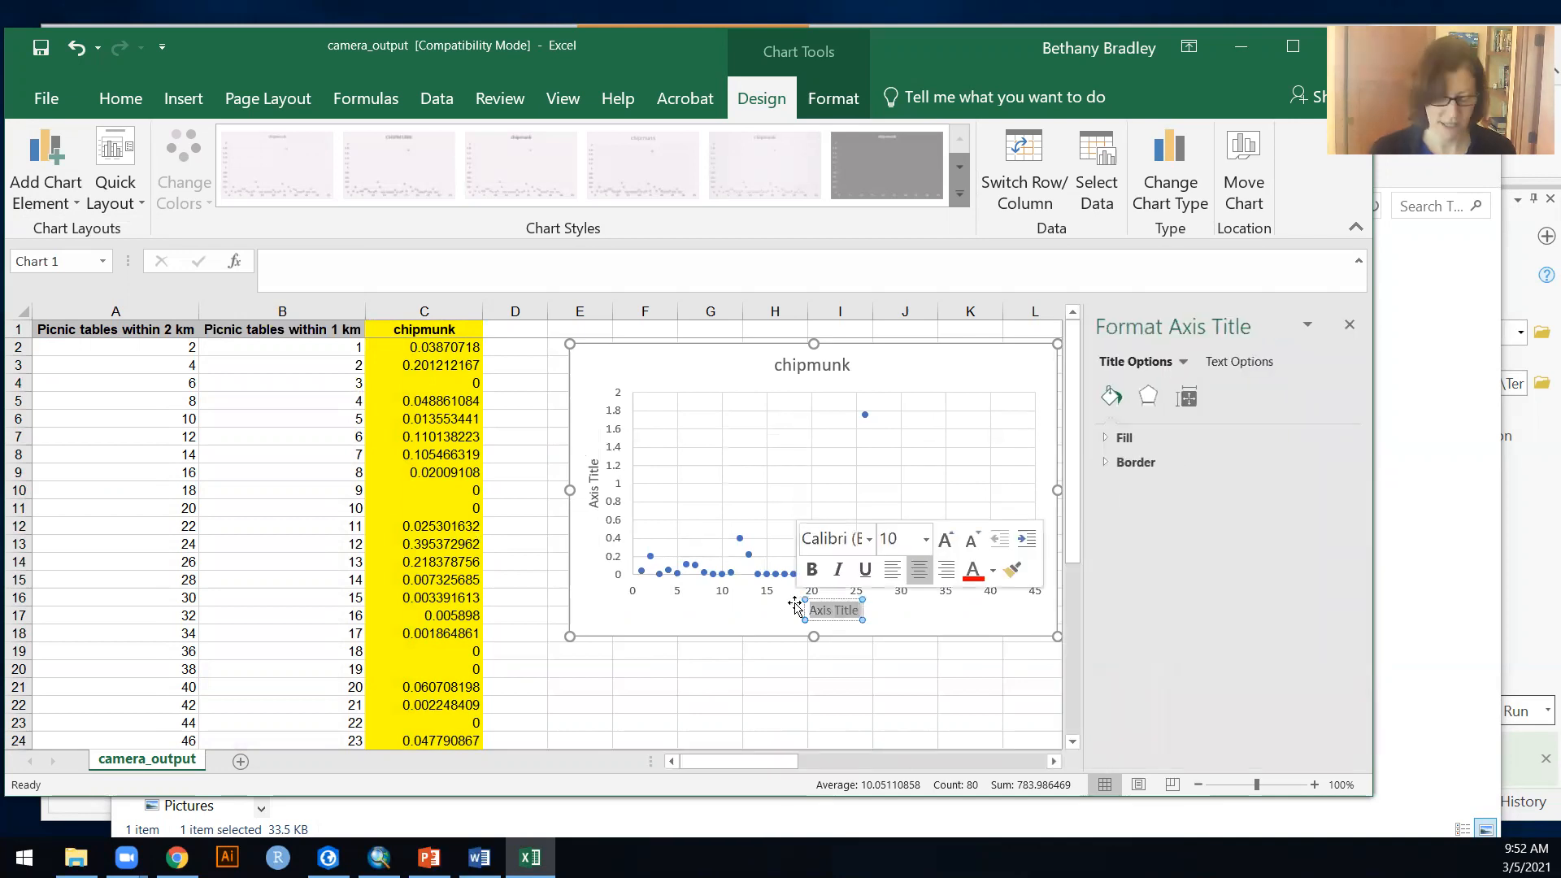
{"action": "key", "text": "BackSpace"}
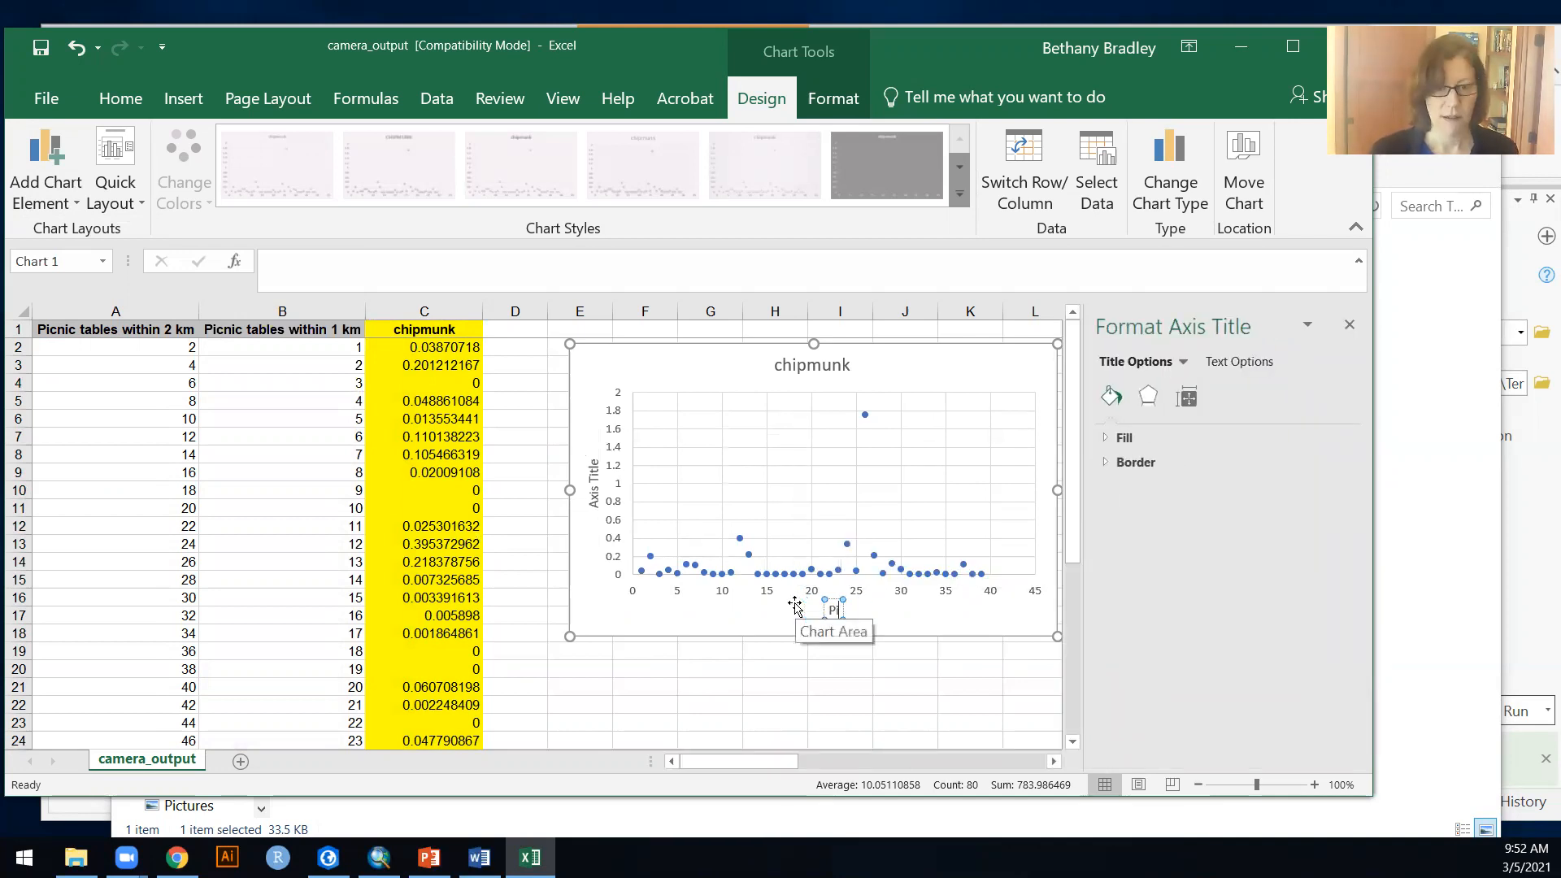
{"action": "type", "text": "N"}
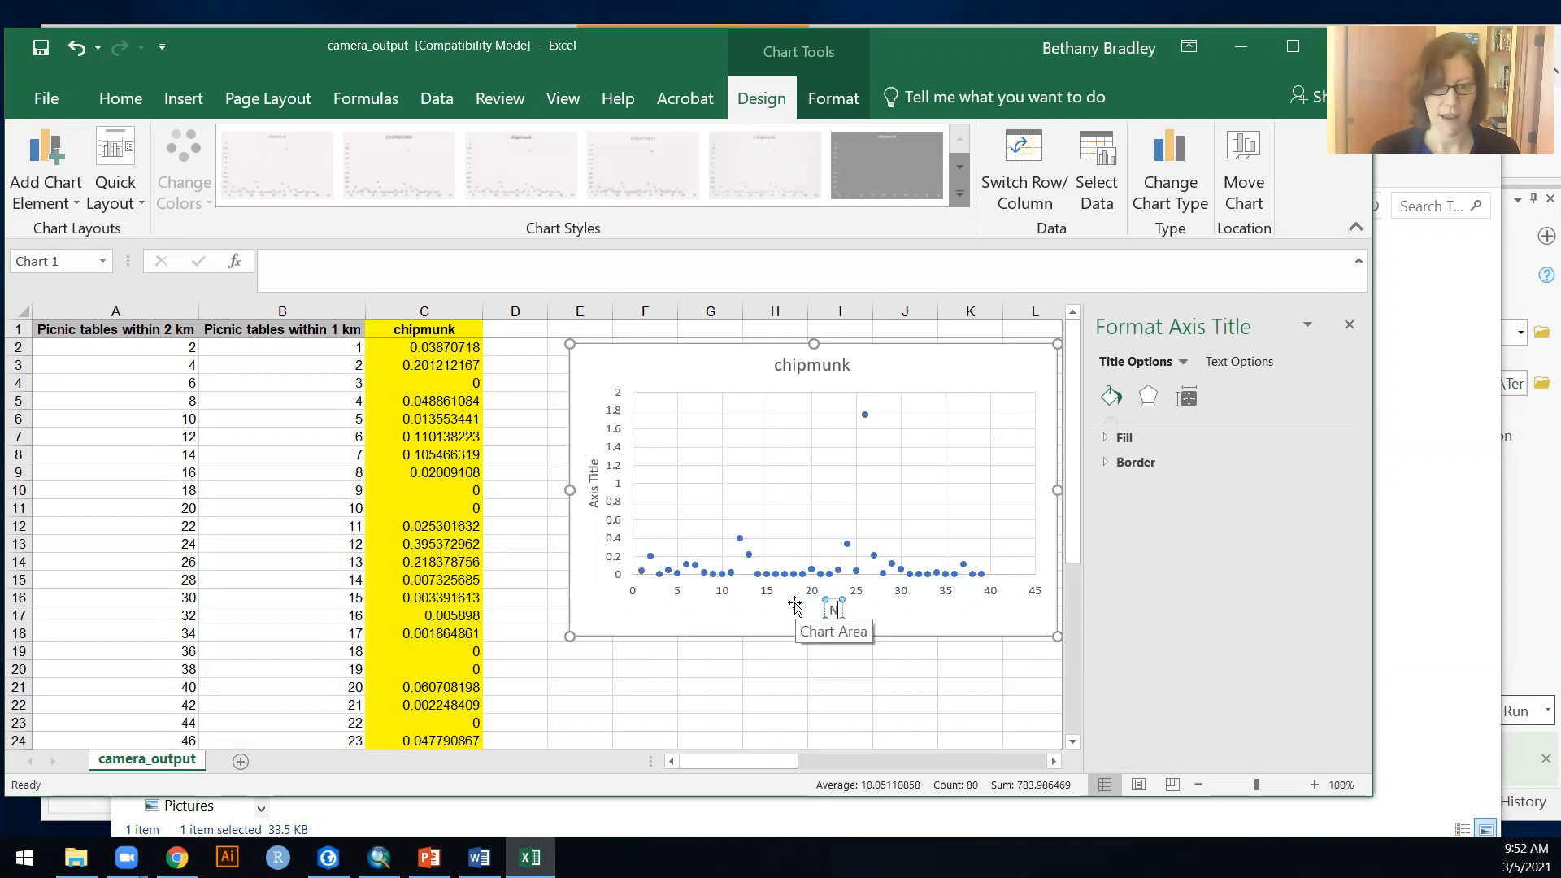
{"action": "type", "text": " Picnic"}
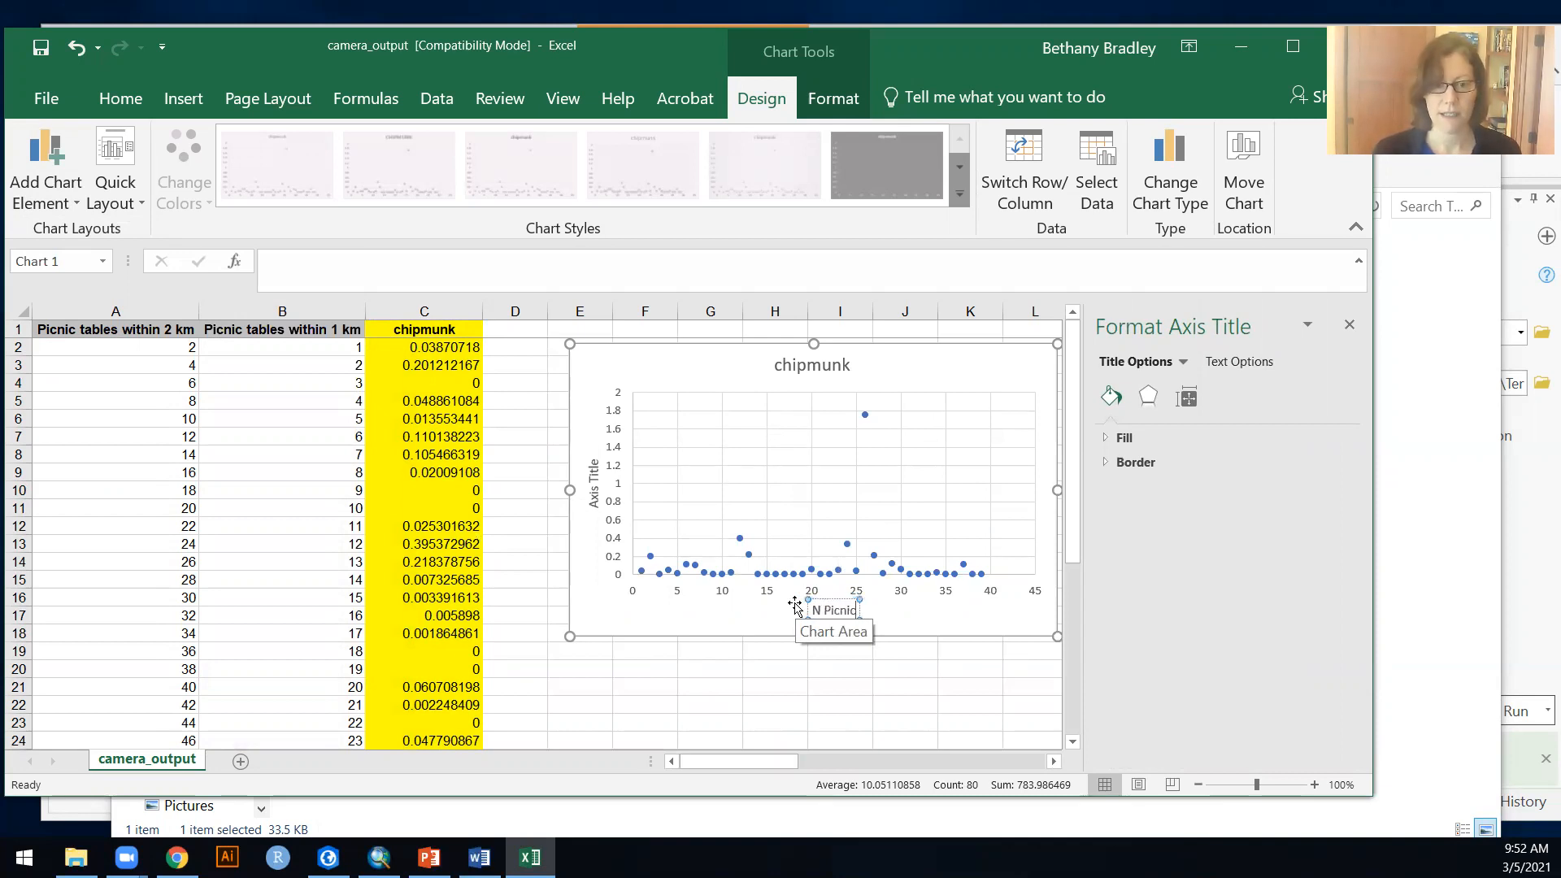
{"action": "type", "text": " Tables"}
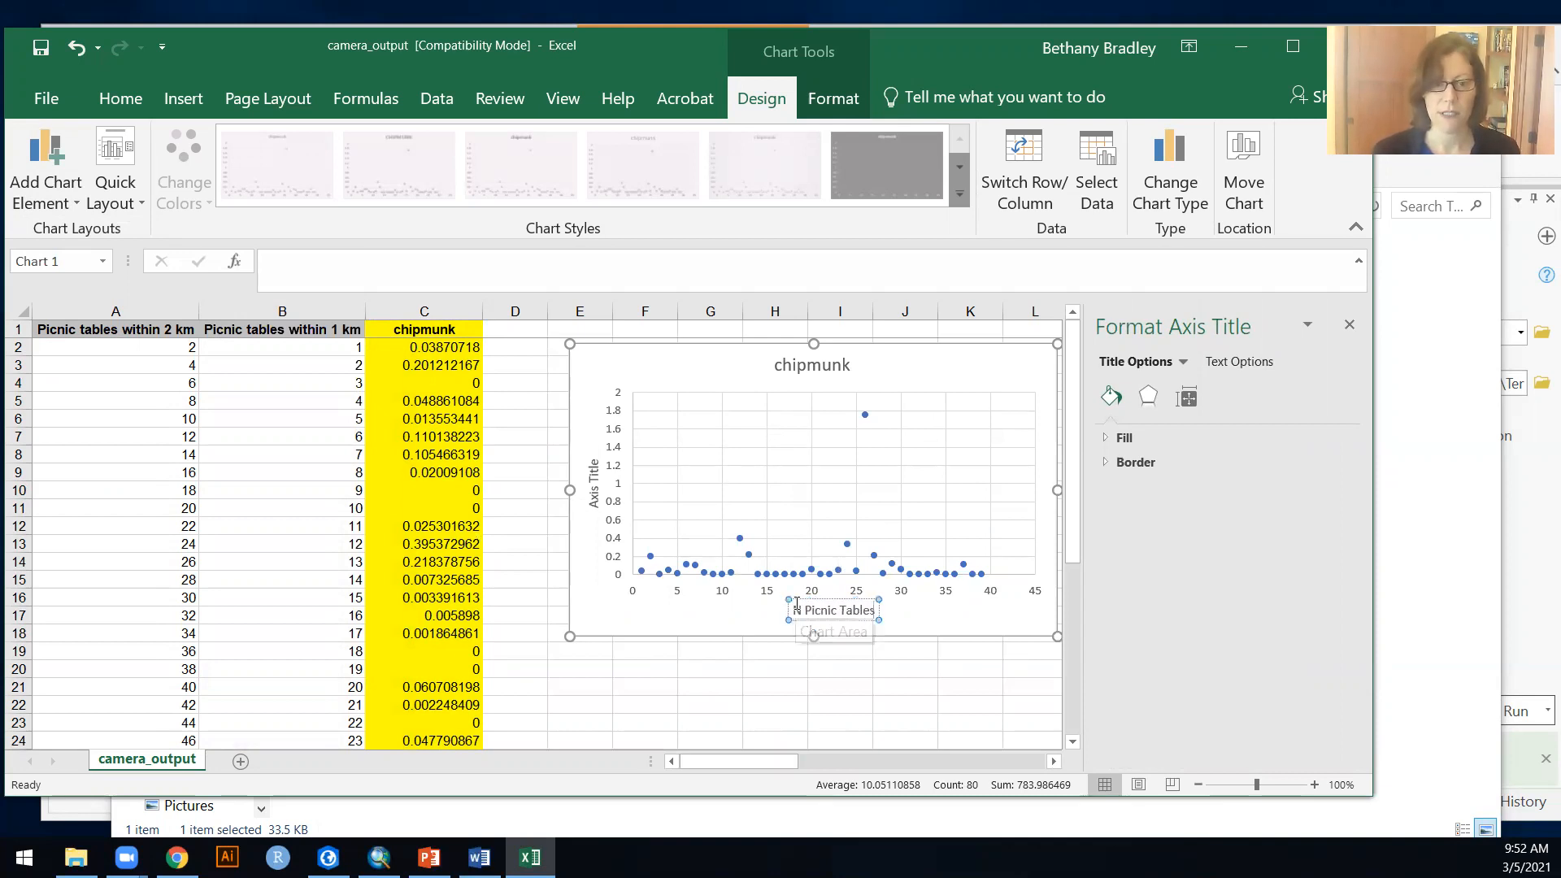
Step: Change the vertical axis title to "Chipmunk Density" and delete the chart title
{"action": "left_click", "coordinate": [593, 487]}
{"action": "triple_click", "coordinate": [593, 481]}
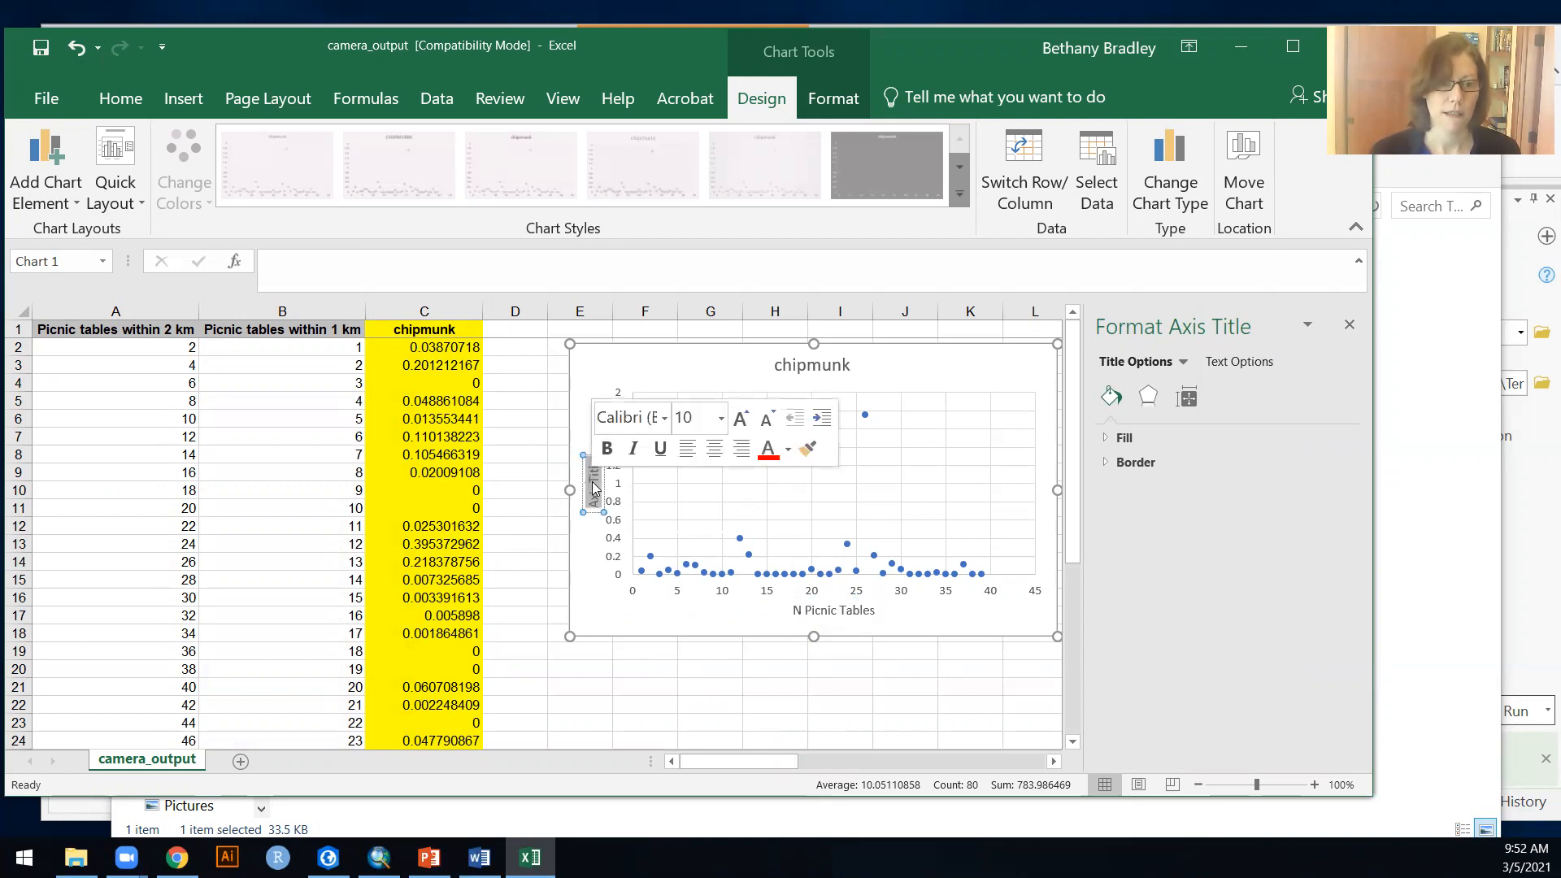
{"action": "type", "text": "Chipmunk"}
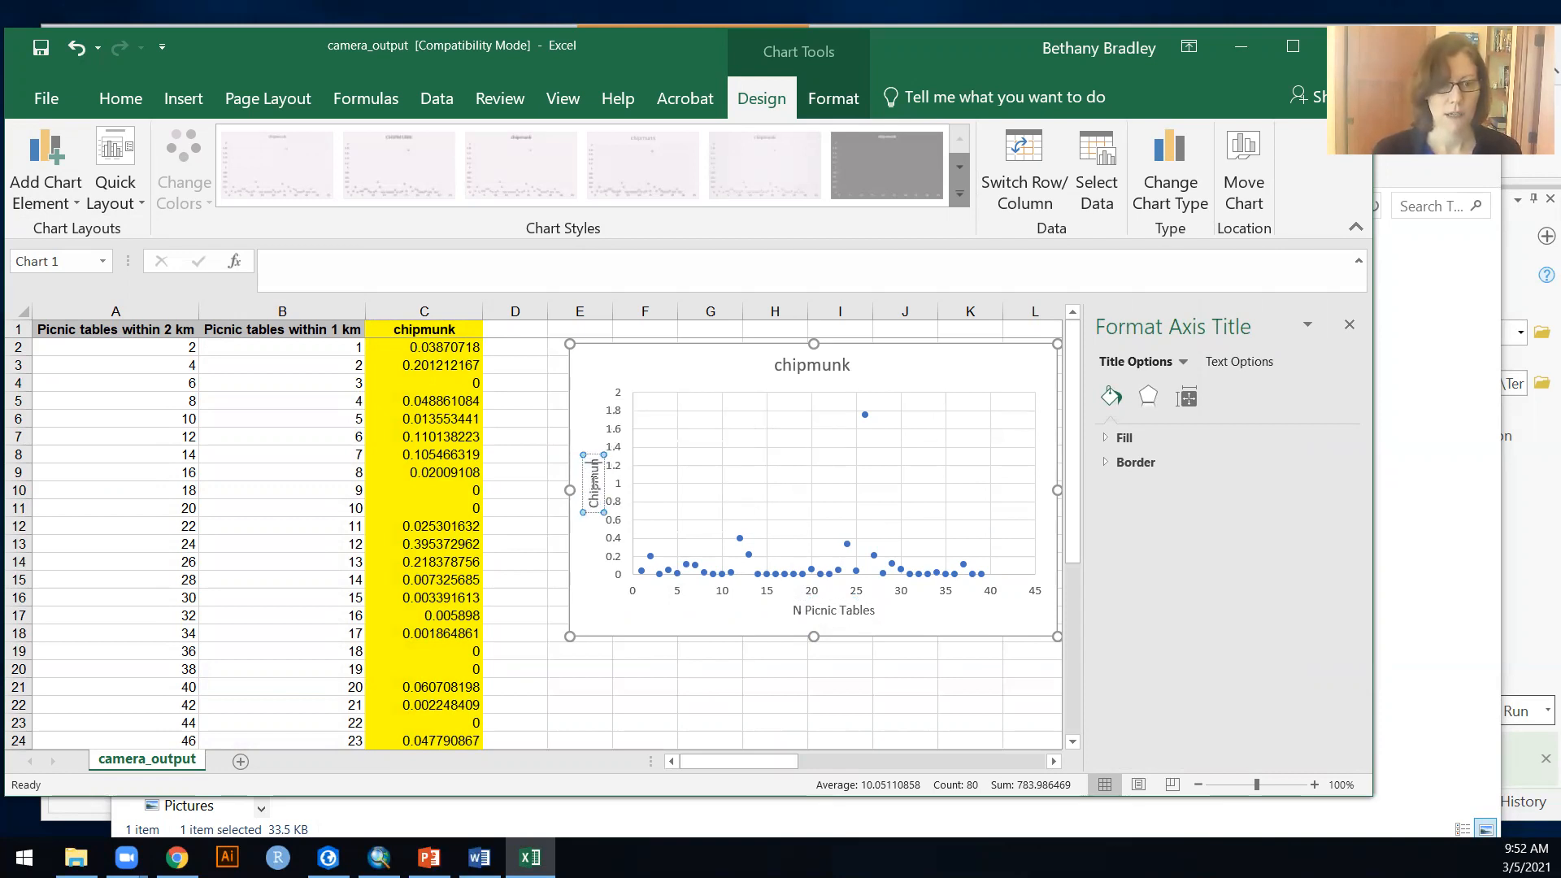
{"action": "type", "text": " Density"}
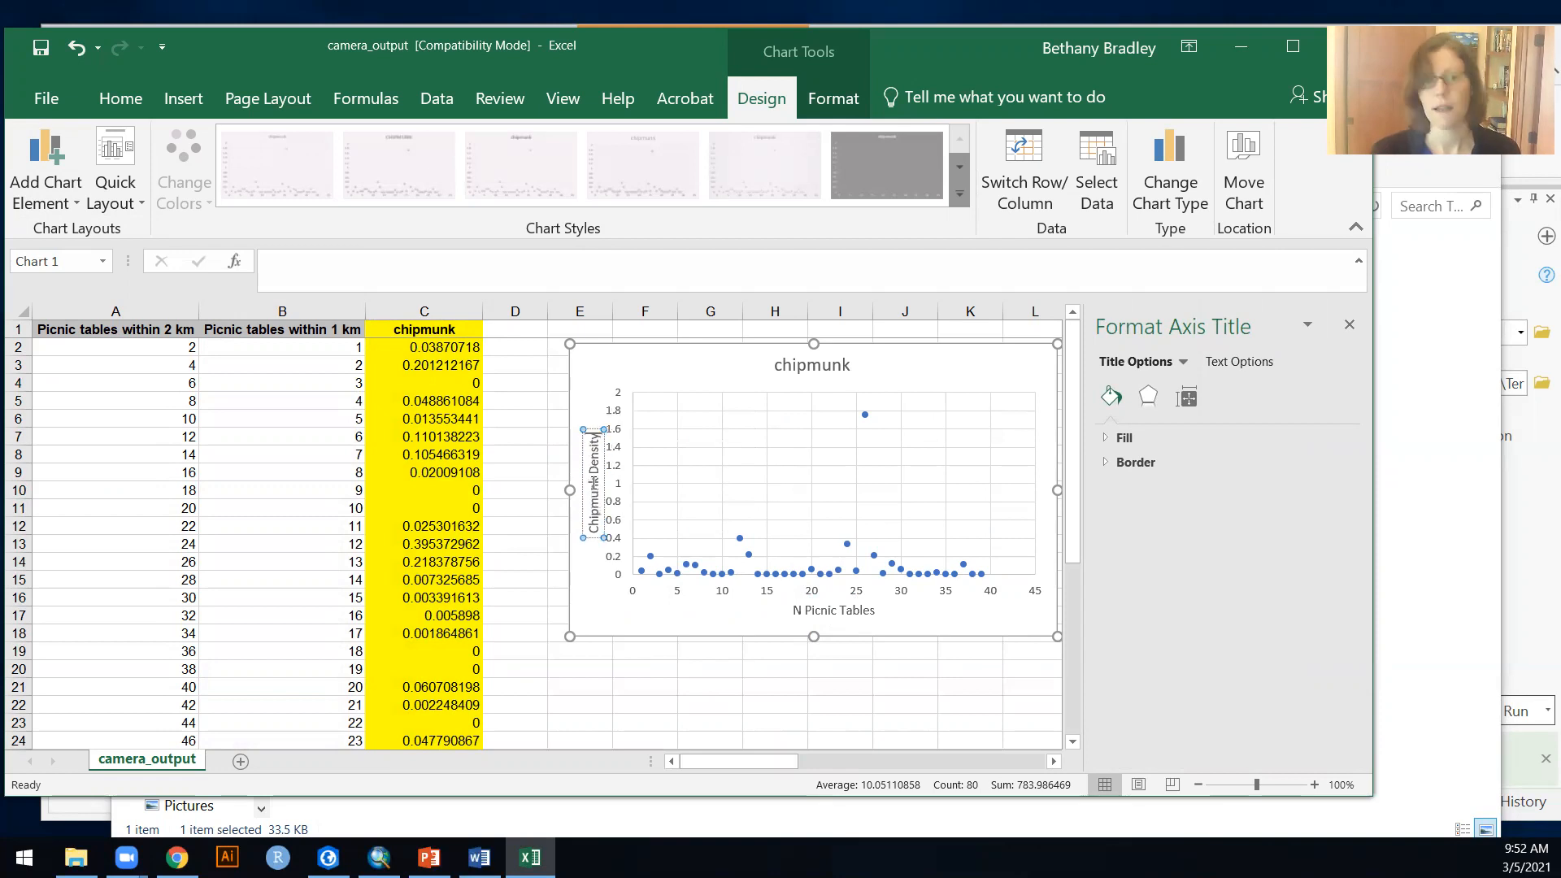
{"action": "left_click", "coordinate": [823, 376]}
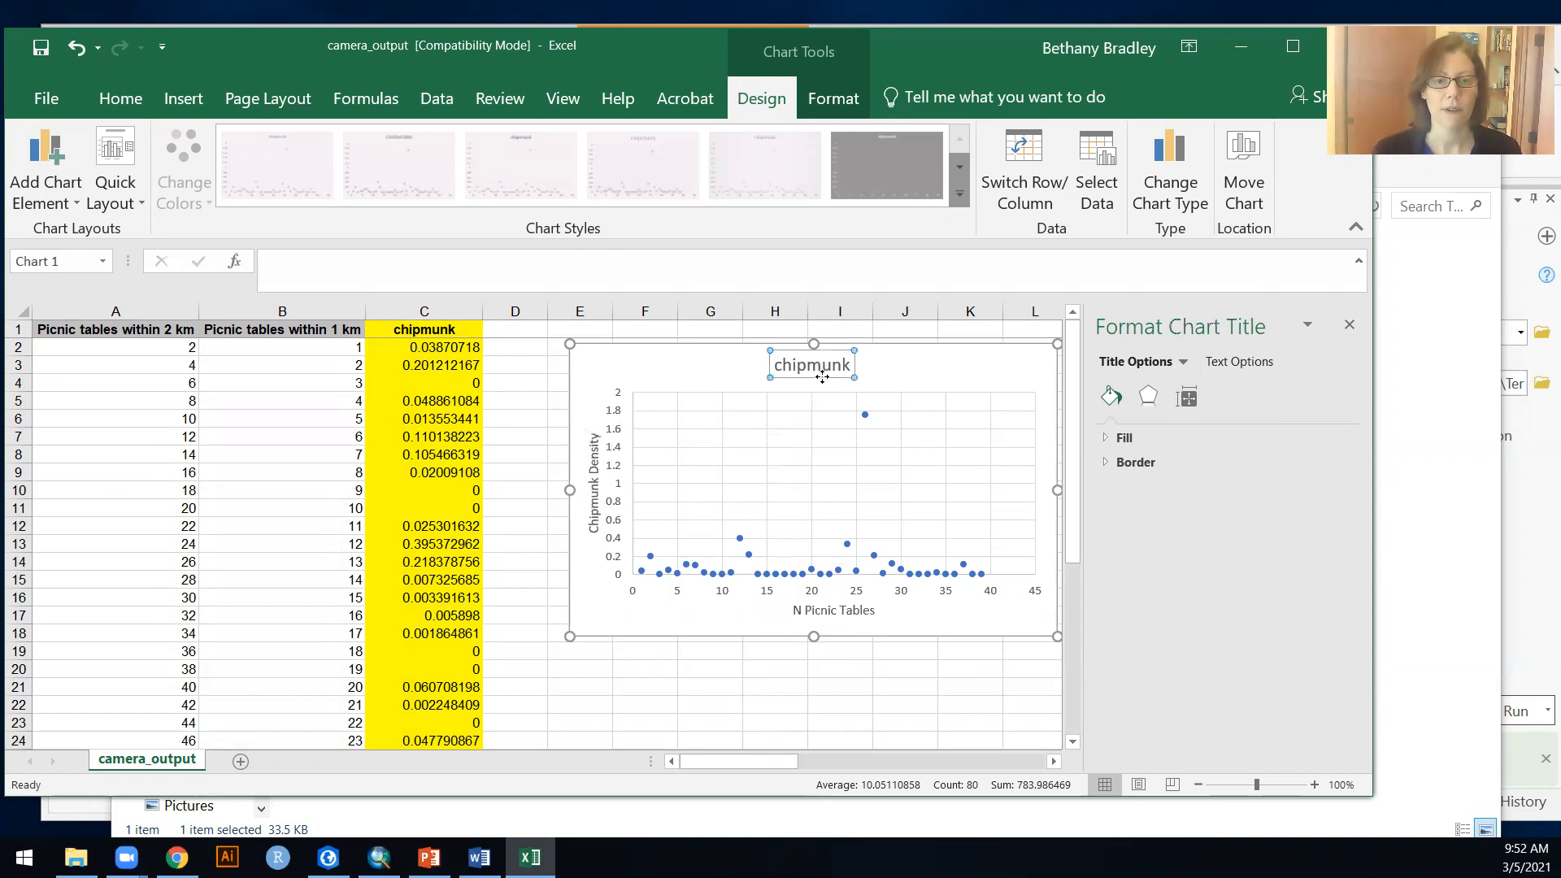
{"action": "key", "text": "Delete"}
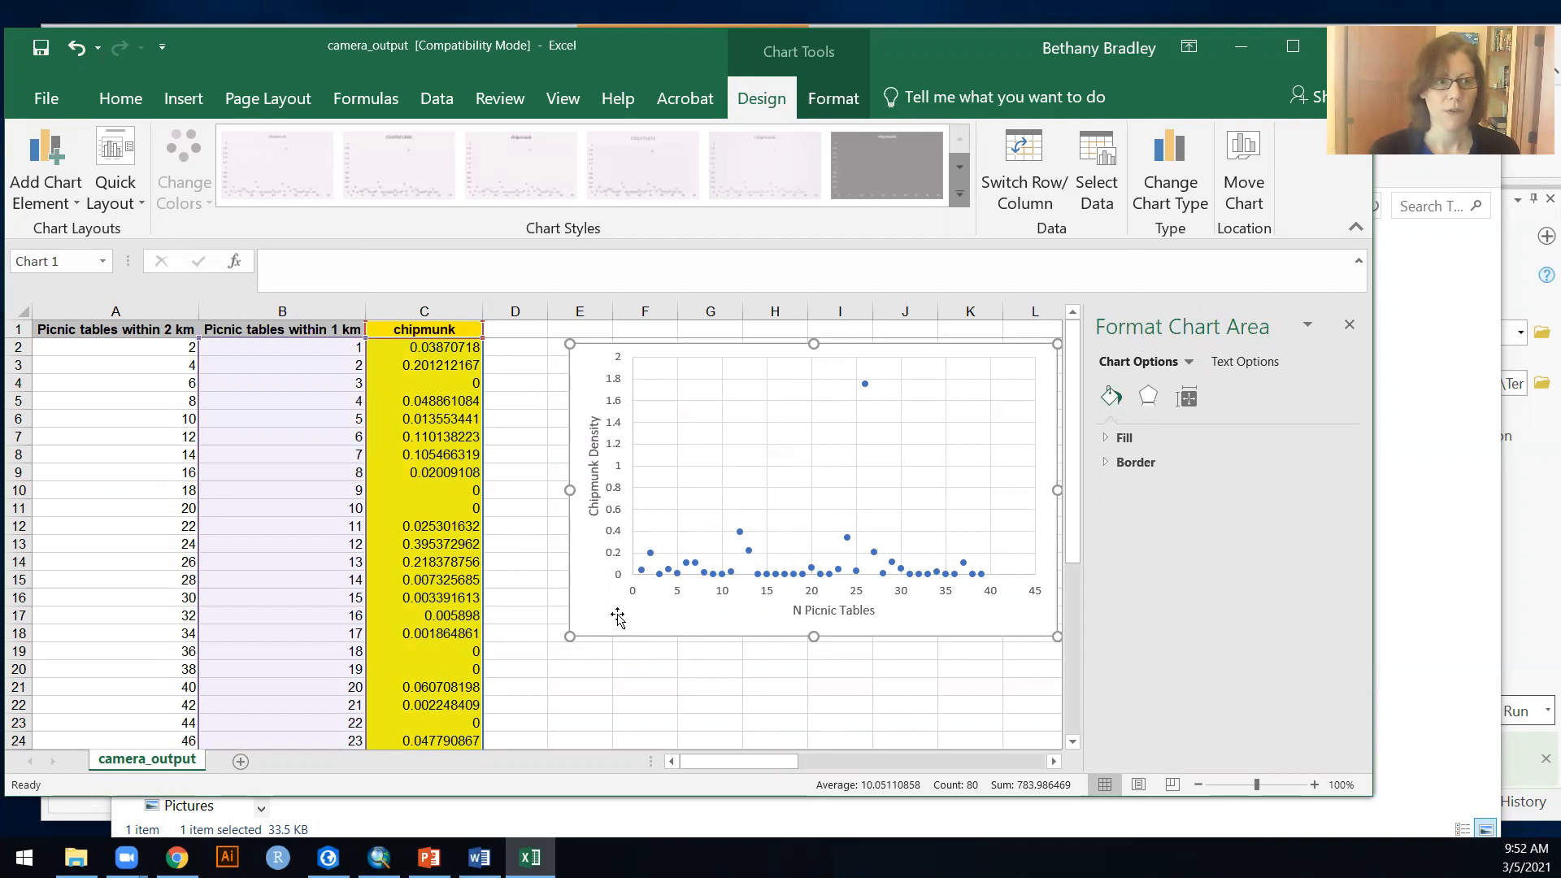
{"action": "left_click", "coordinate": [33, 193]}
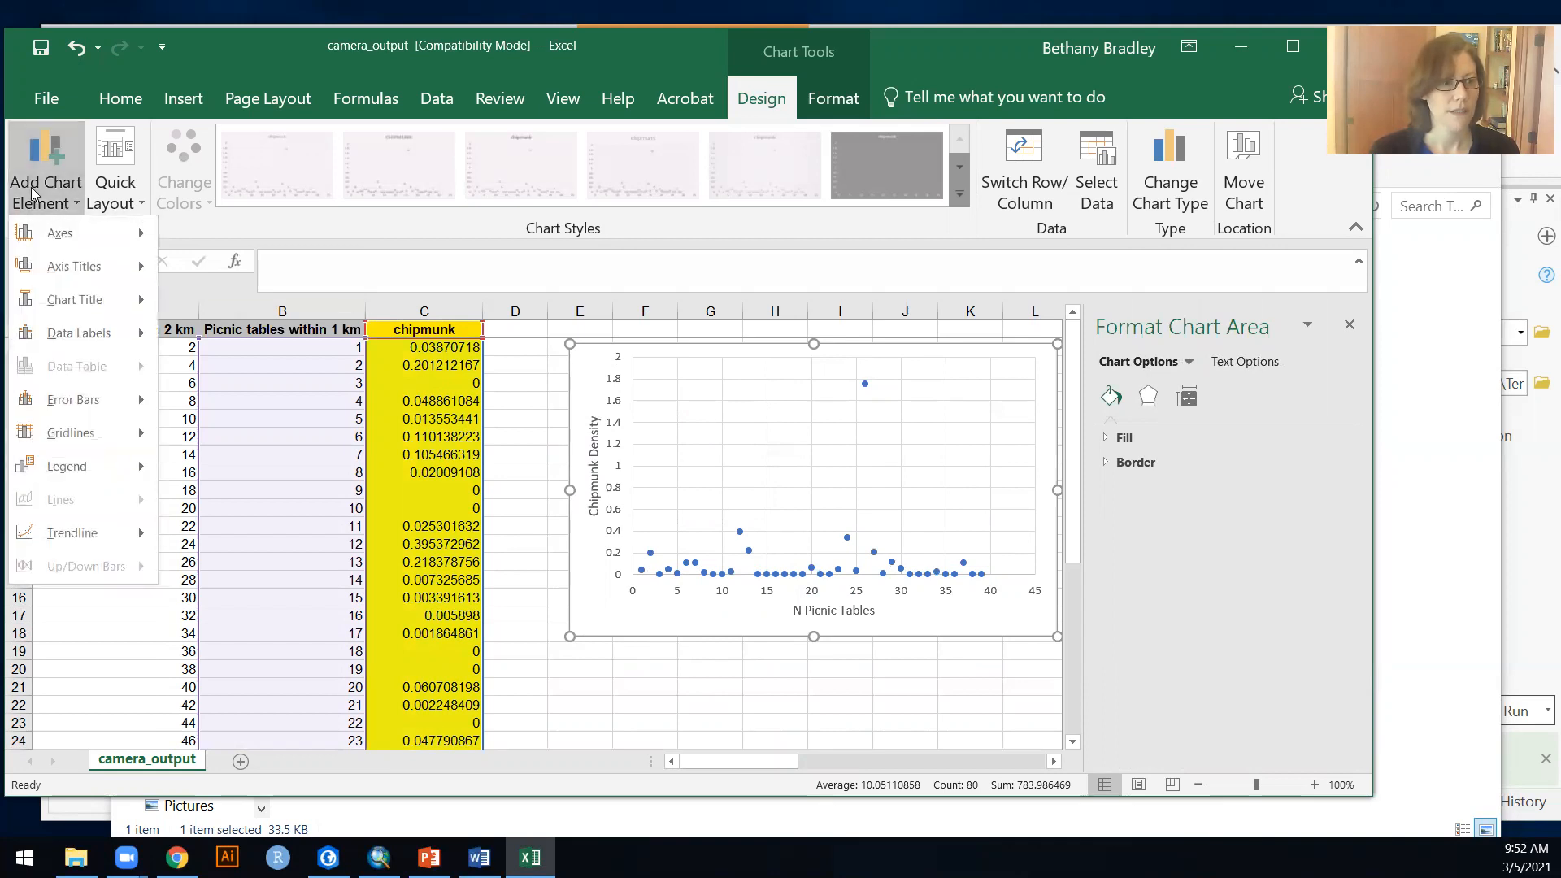
{"action": "left_click", "coordinate": [840, 109]}
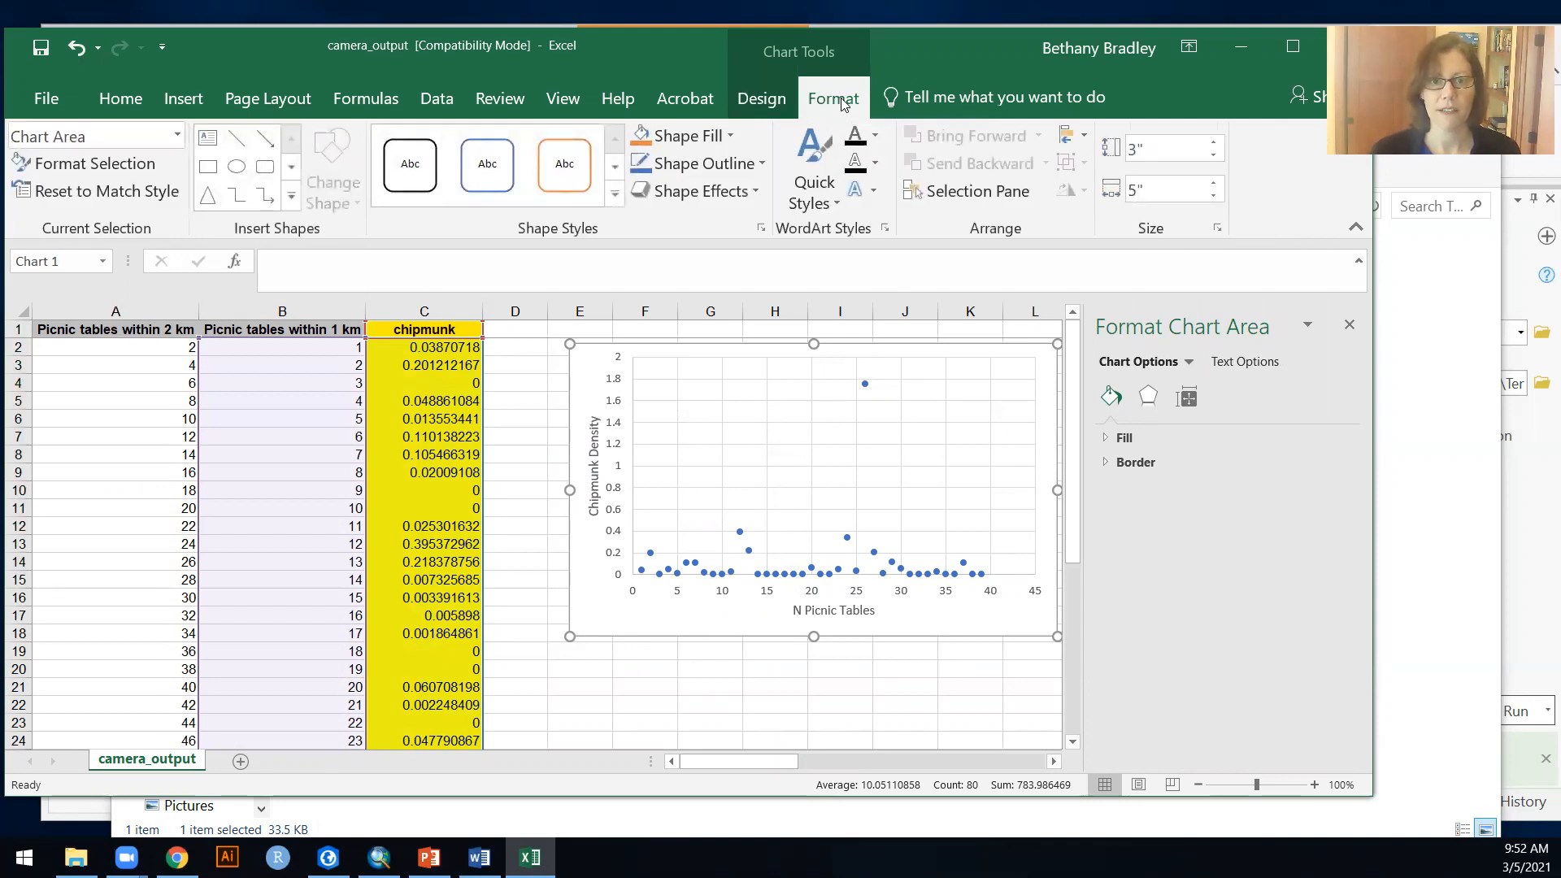
{"action": "left_click", "coordinate": [761, 98]}
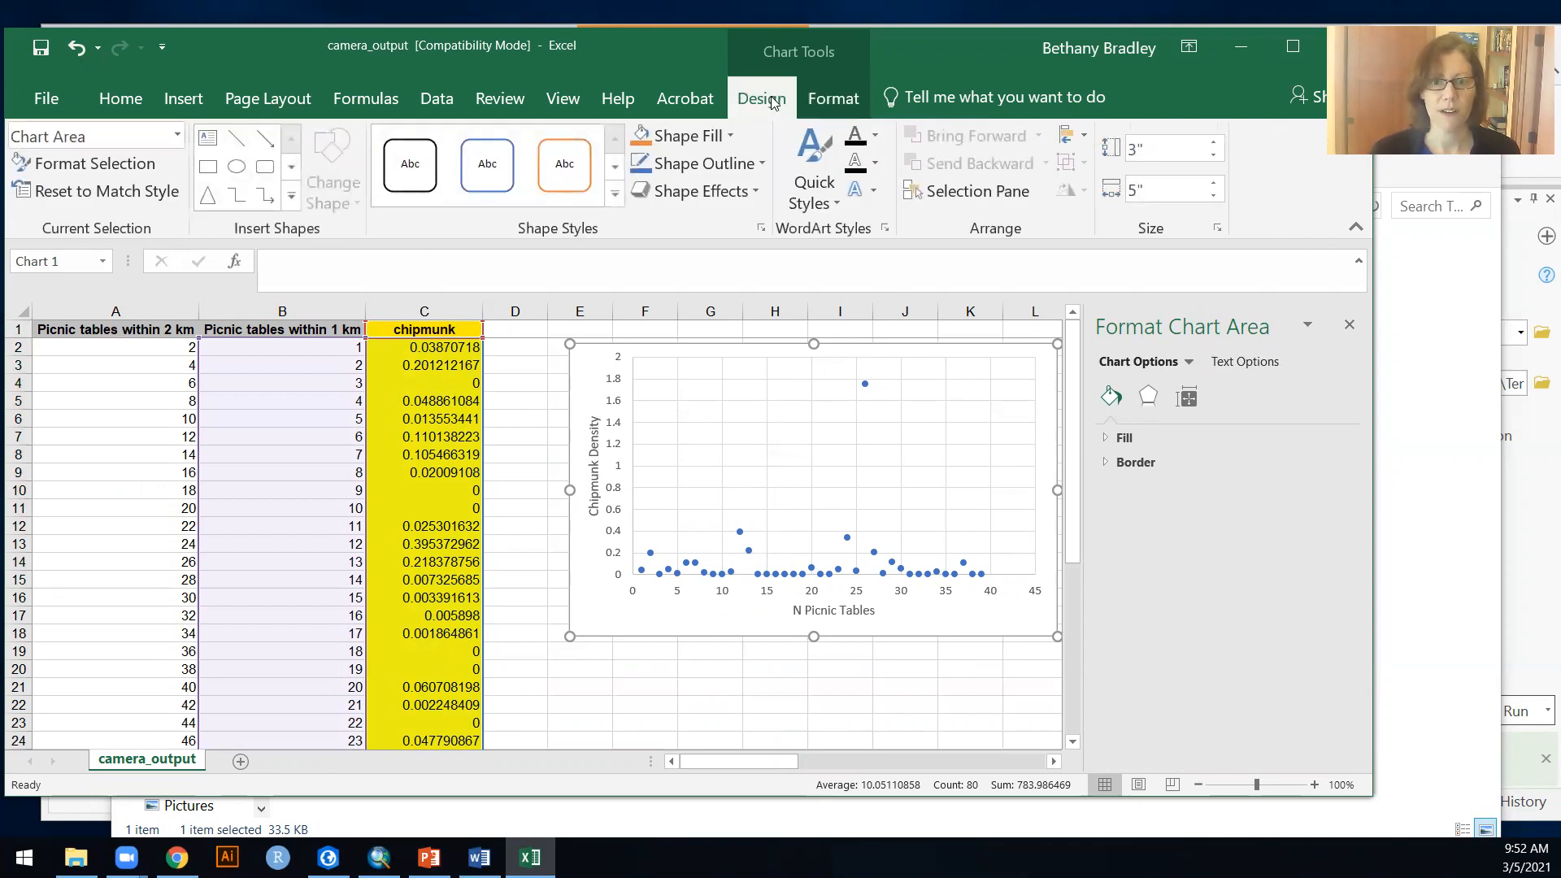
Step: Add a new series to the chart's data source, taking its name from the header in cell A1
{"action": "right_click", "coordinate": [599, 614]}
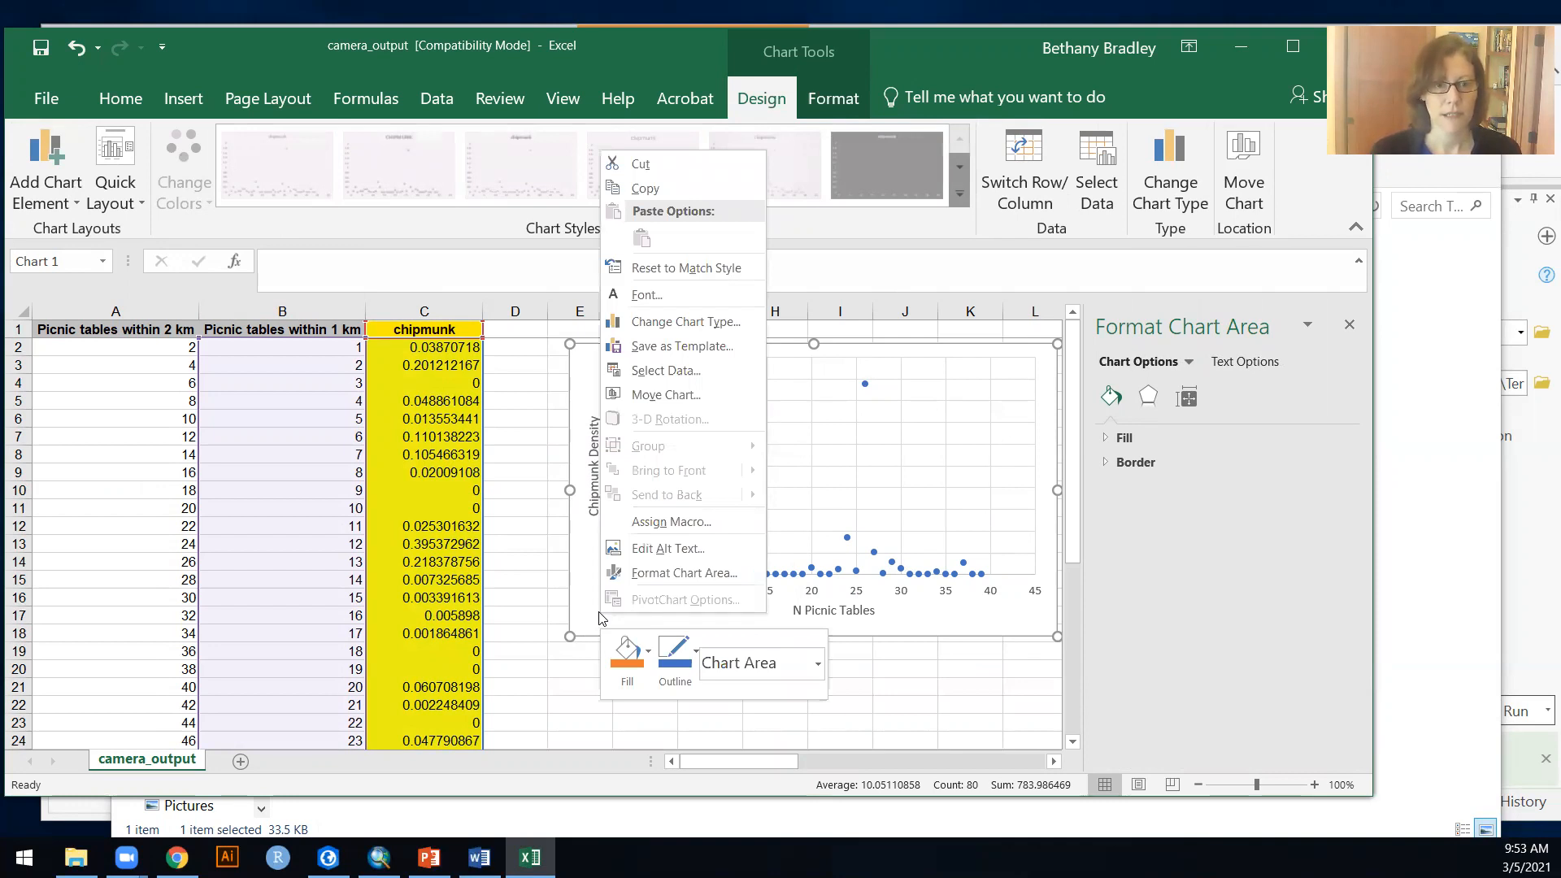
{"action": "left_click", "coordinate": [664, 371]}
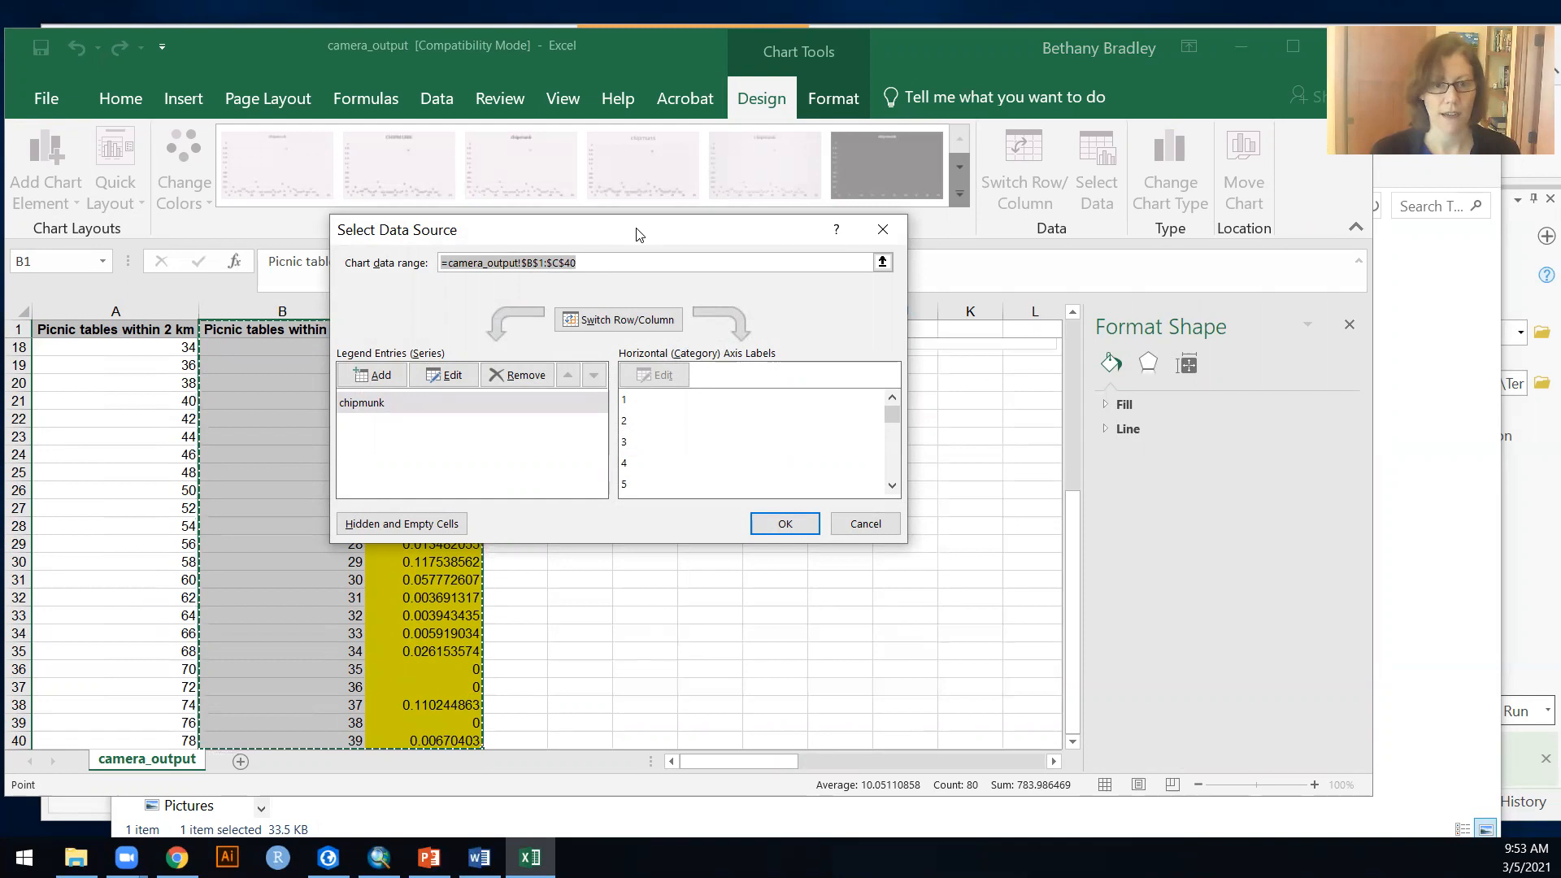
{"action": "left_click_drag", "start_coordinate": [639, 234], "coordinate": [864, 270]}
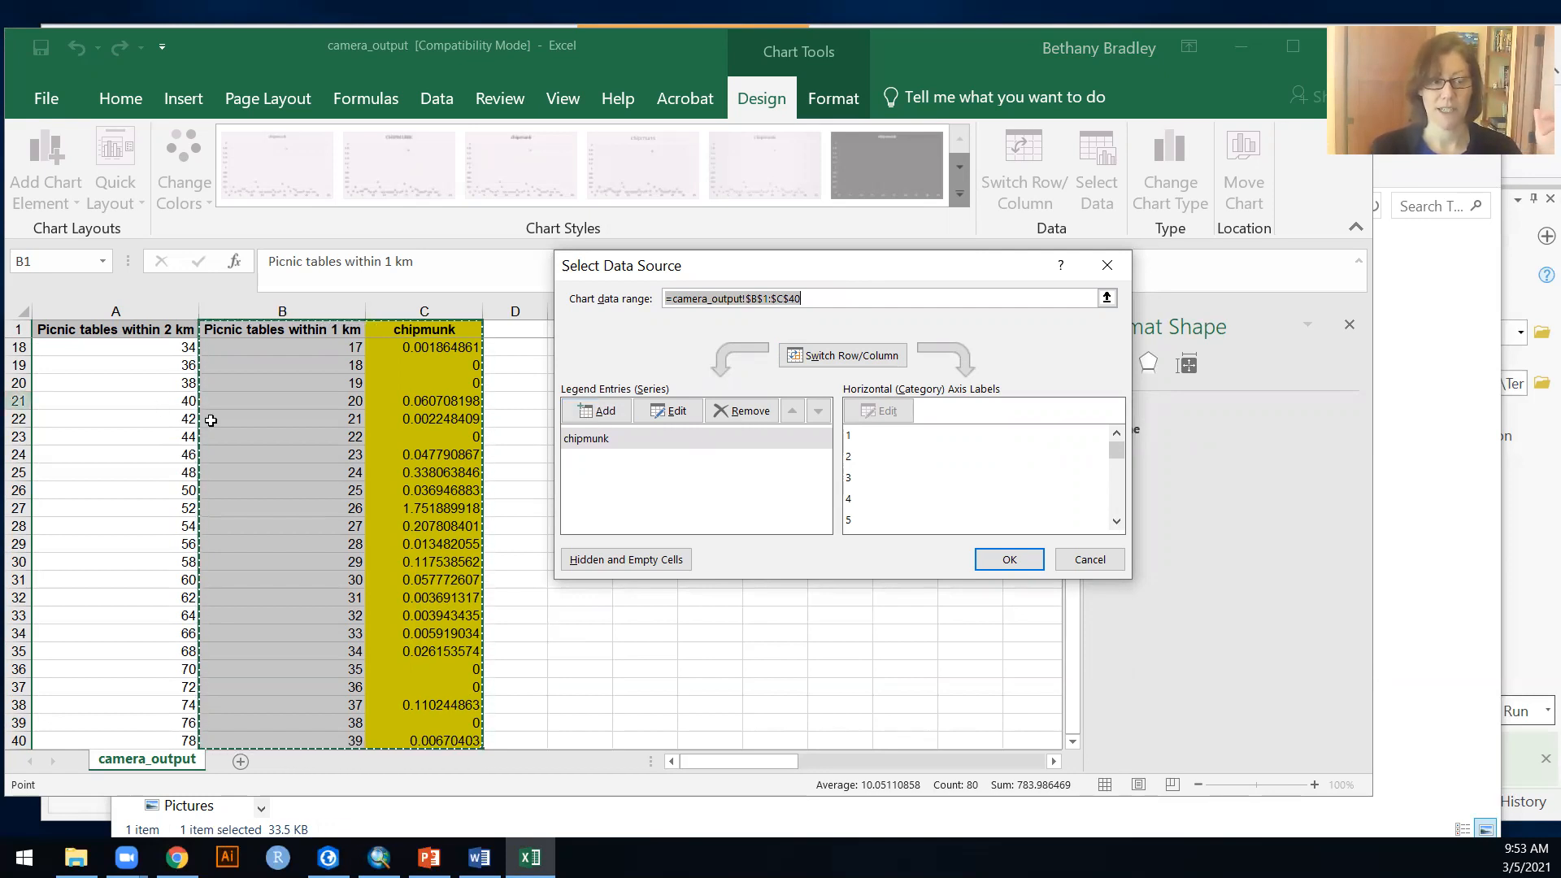
{"action": "left_click", "coordinate": [624, 420]}
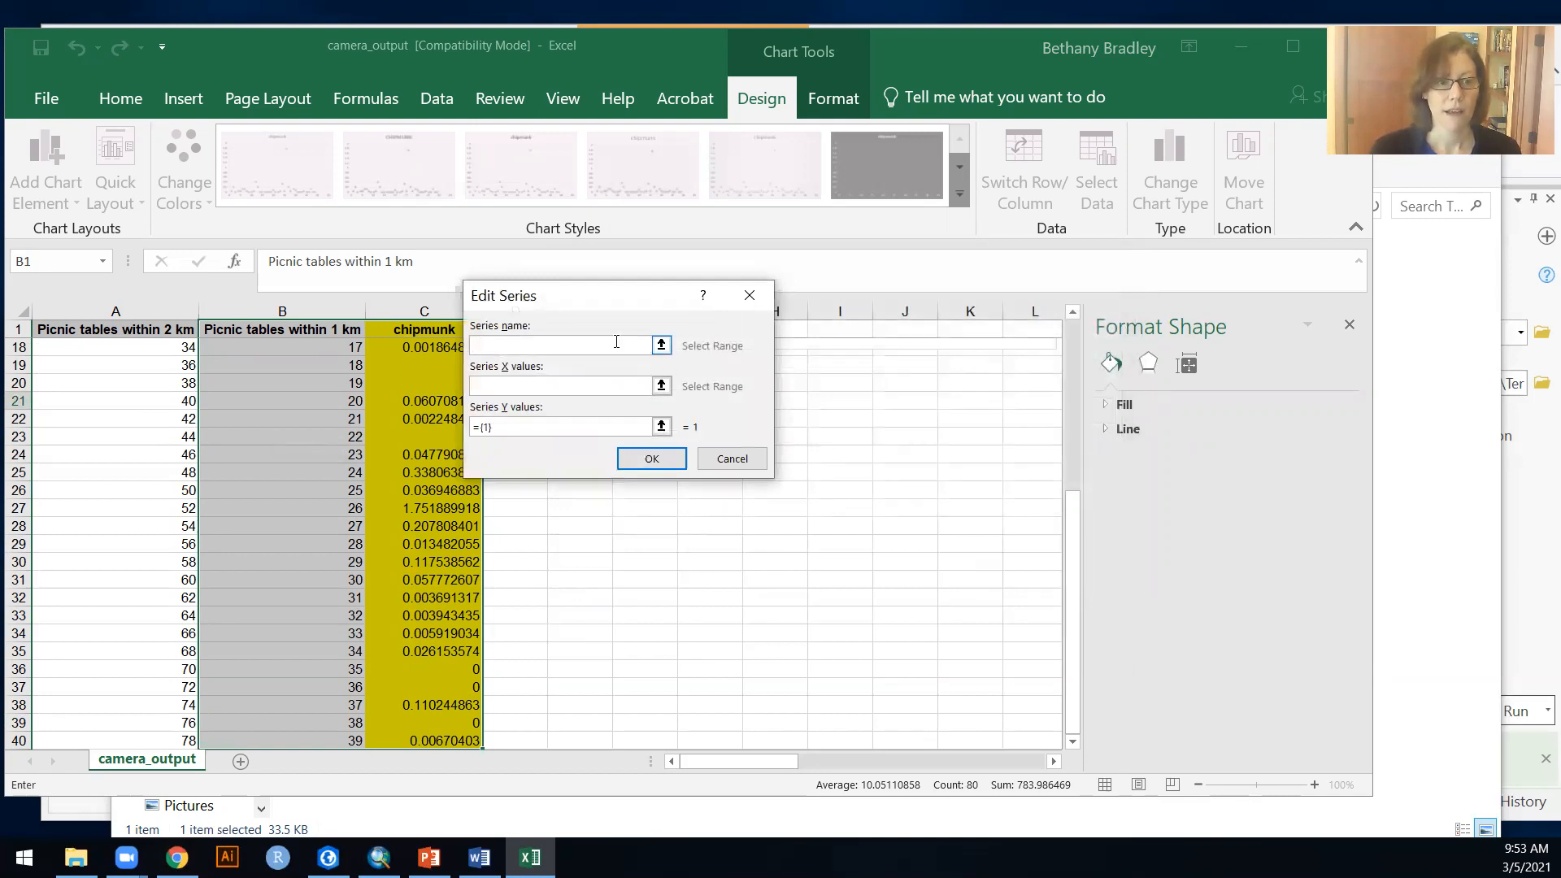
{"action": "left_click", "coordinate": [661, 348]}
{"action": "key", "text": "Left"}
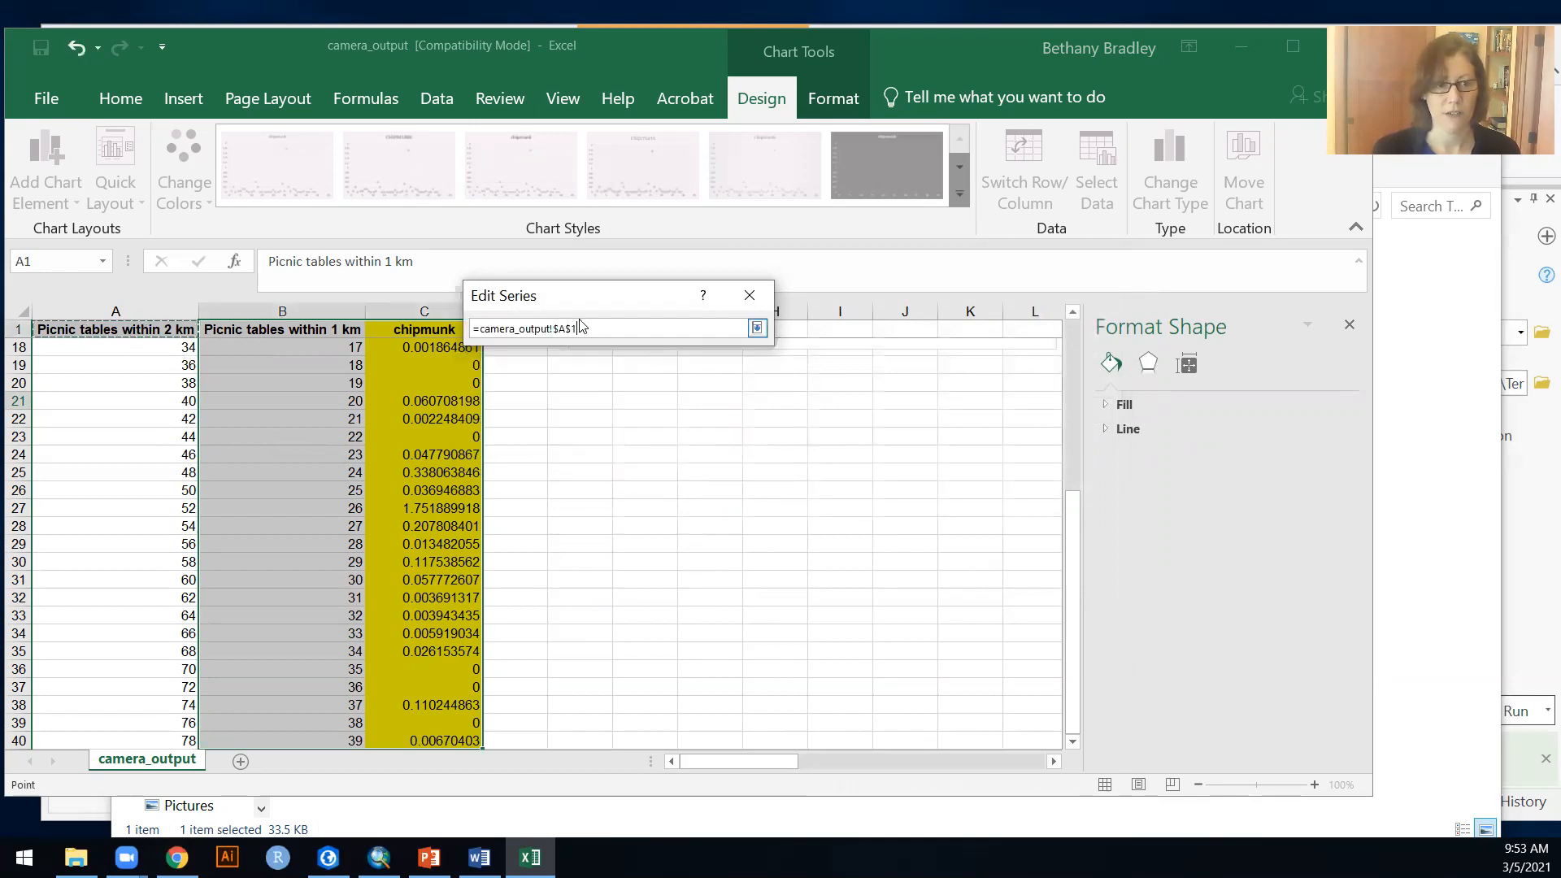
{"action": "left_click", "coordinate": [756, 330]}
Step: Set the new series' X values to the 2 km picnic table counts in A2:A40
{"action": "left_click", "coordinate": [662, 384]}
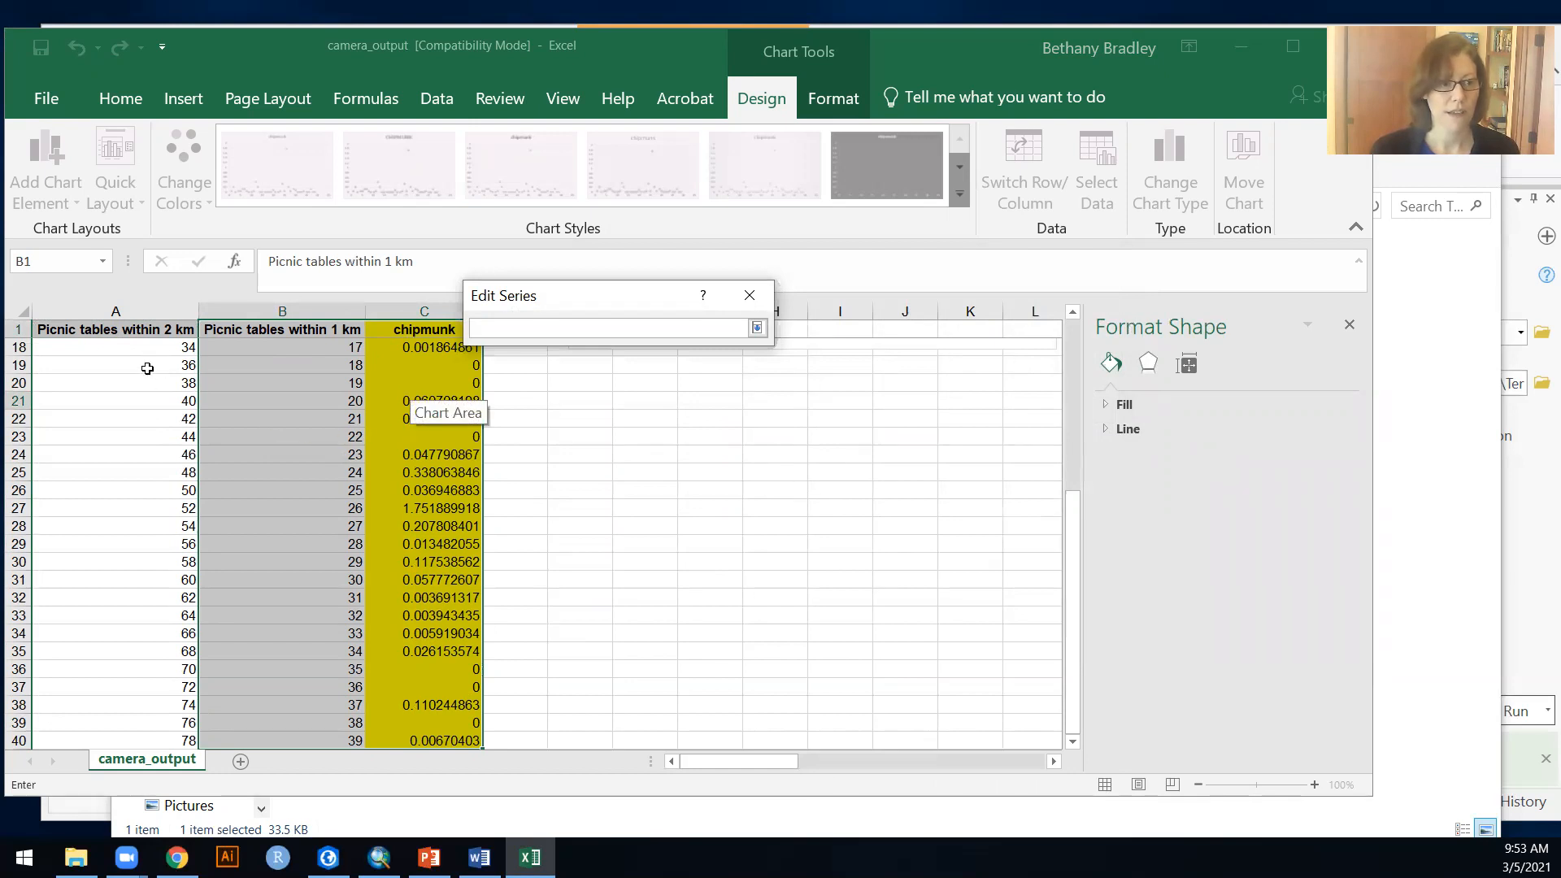
{"action": "scroll", "coordinate": [147, 369], "scroll_direction": "up", "scroll_amount": 5}
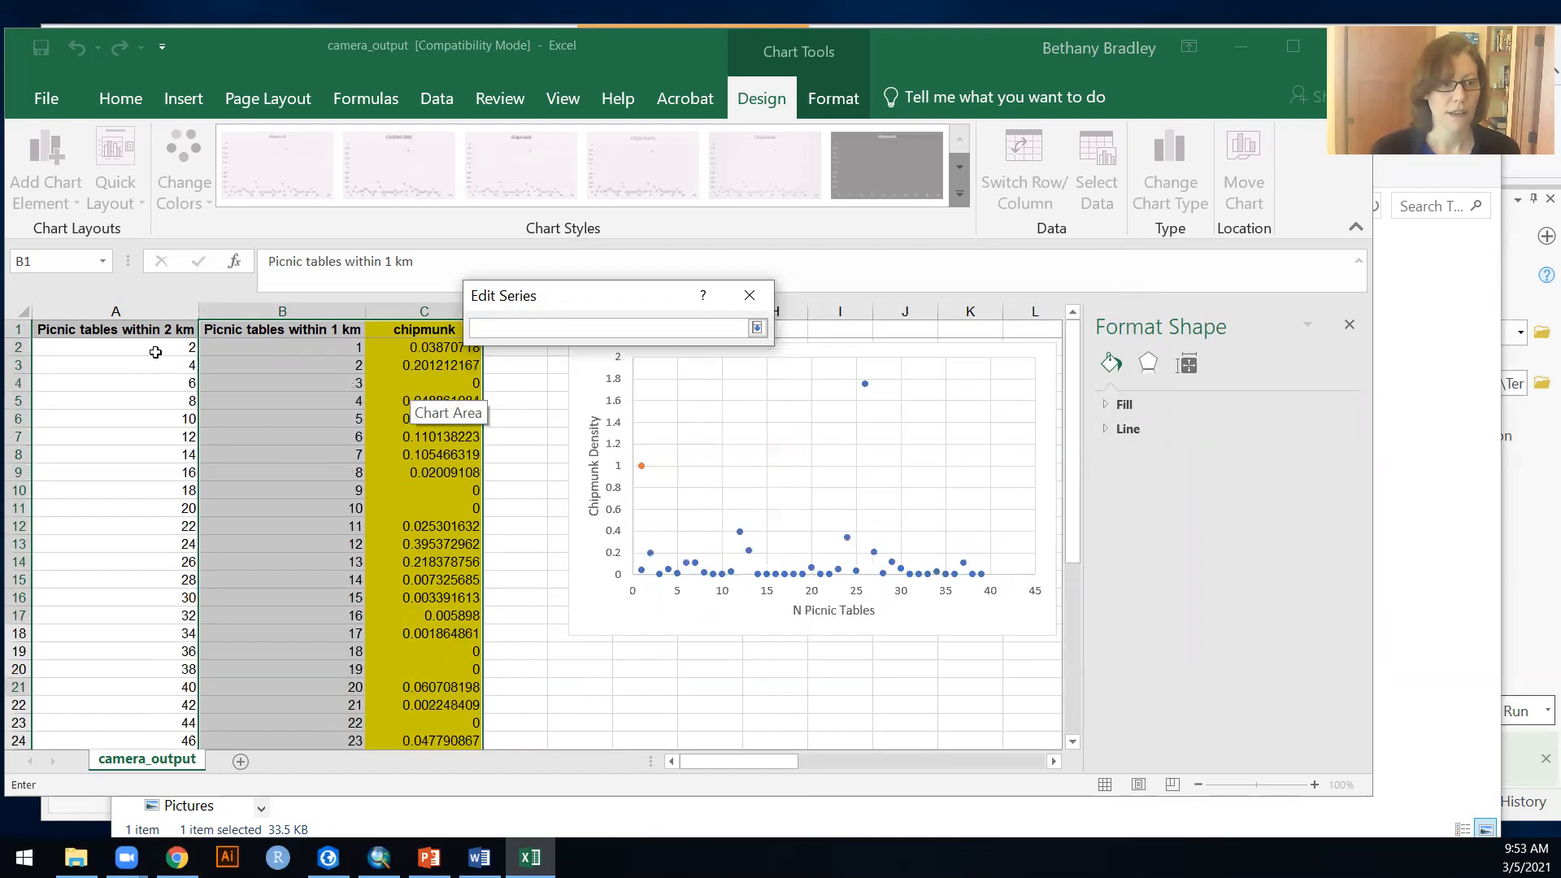
{"action": "left_click", "coordinate": [156, 346]}
{"action": "scroll", "coordinate": [133, 493], "scroll_direction": "down", "scroll_amount": 8}
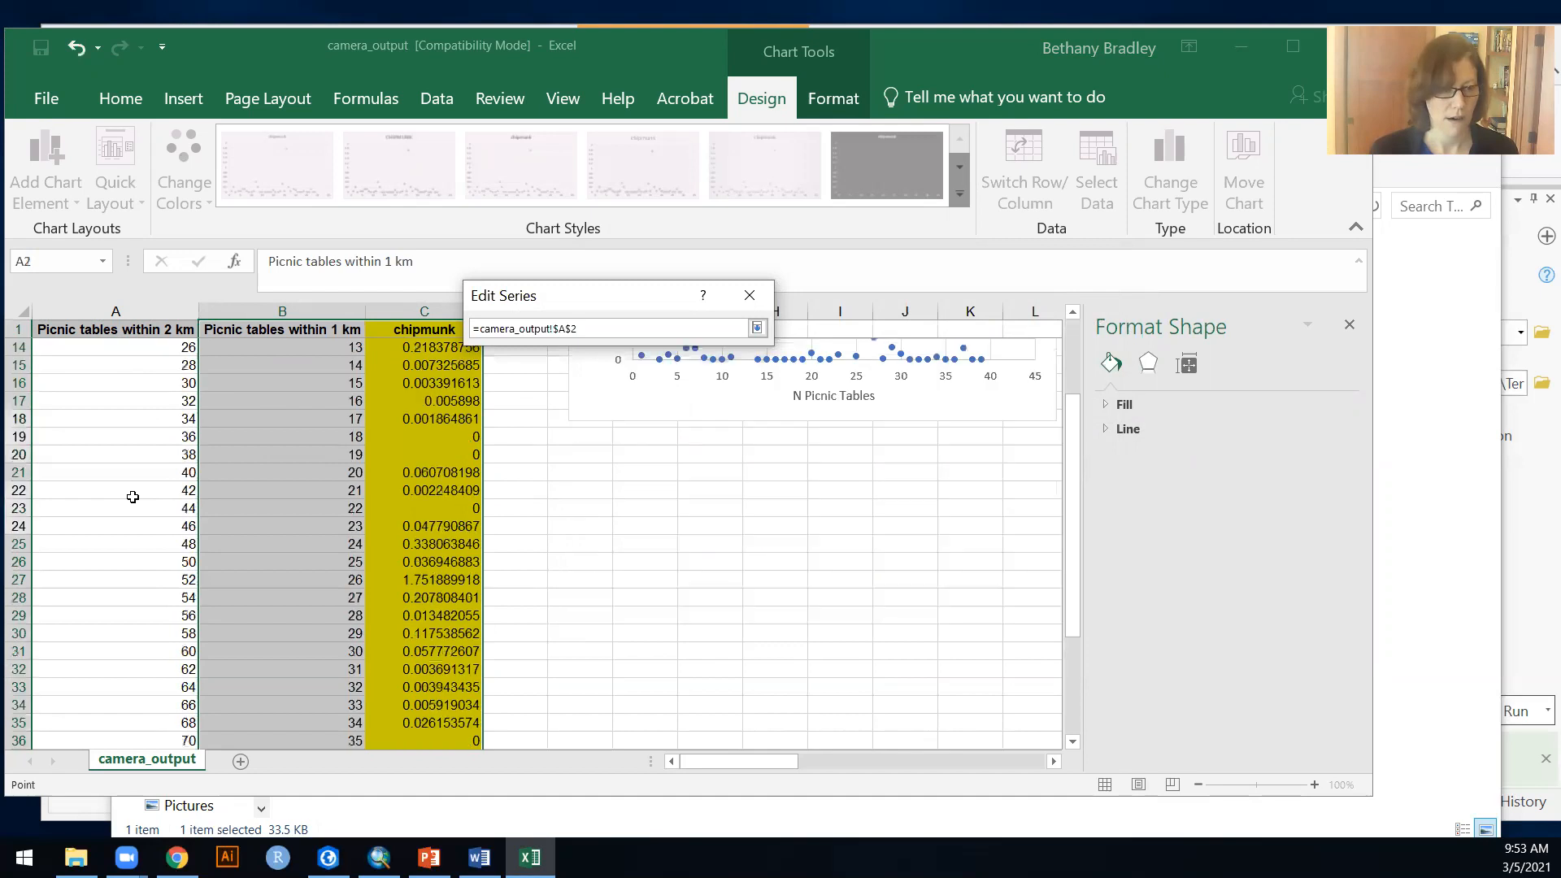
{"action": "left_click", "coordinate": [135, 592], "text": "shift"}
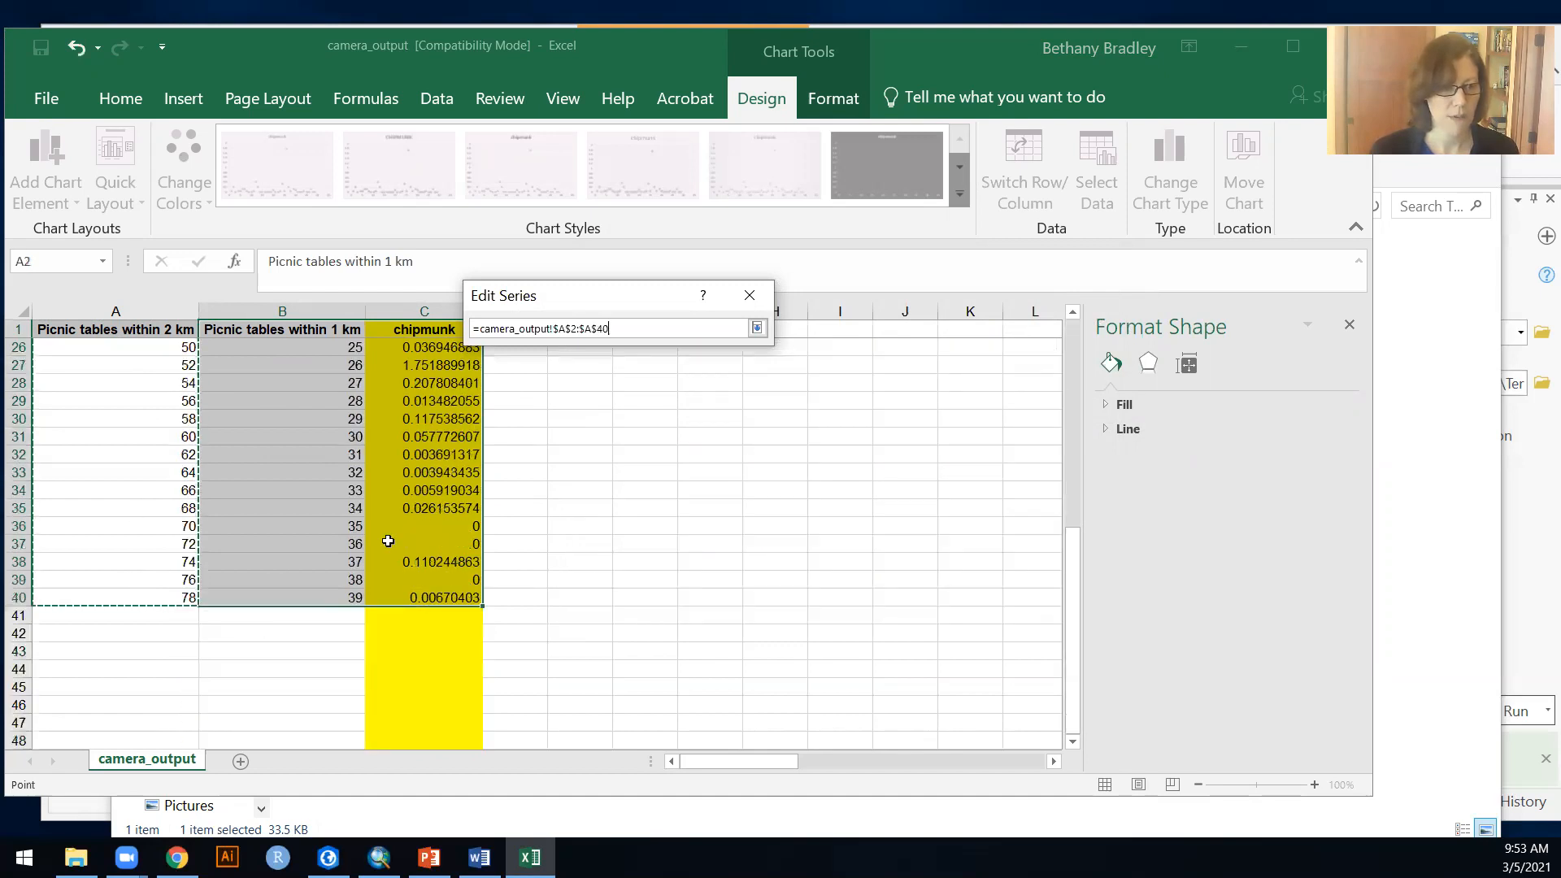
{"action": "left_click", "coordinate": [756, 328]}
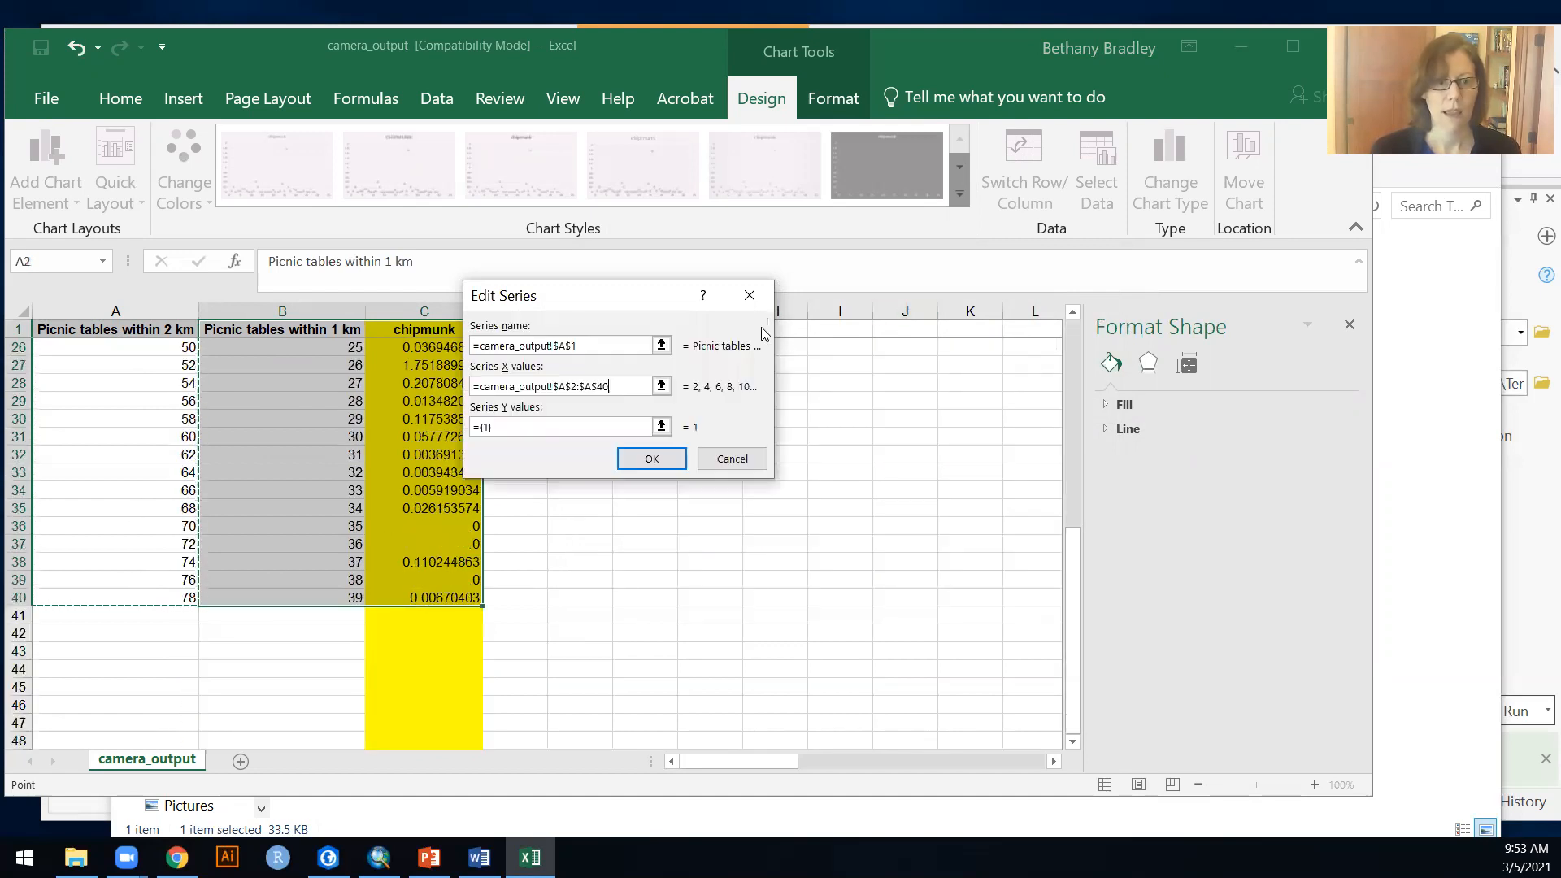
Step: Set the new series' Y values to the chipmunk data in C2:C40 and accept the series
{"action": "left_click", "coordinate": [661, 426]}
{"action": "left_click", "coordinate": [401, 592]}
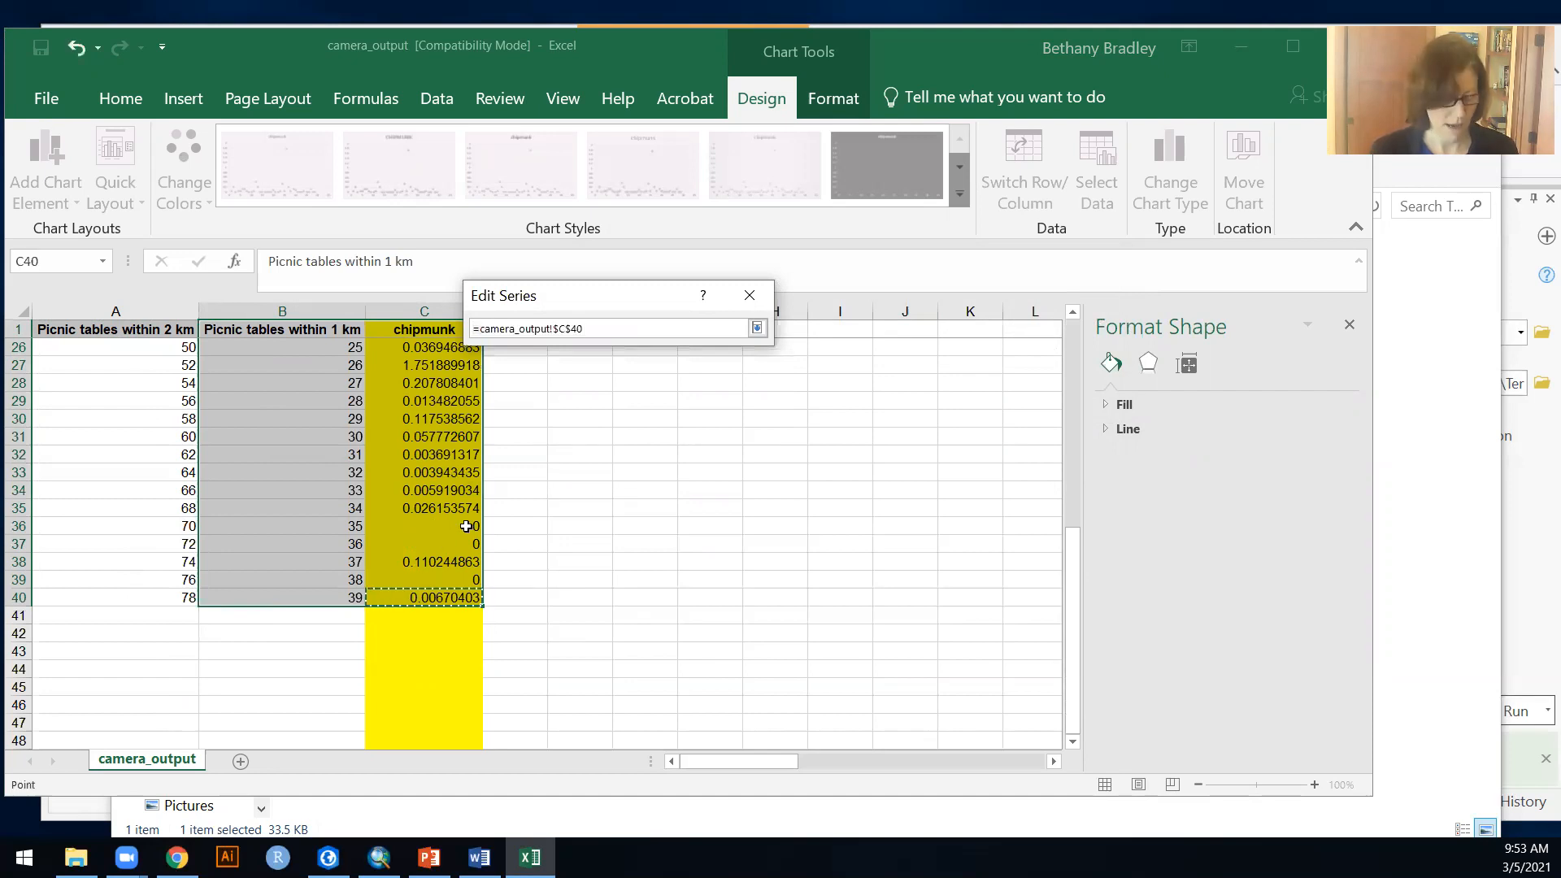
{"action": "scroll", "coordinate": [468, 488], "scroll_direction": "up", "scroll_amount": 8}
{"action": "left_click", "coordinate": [426, 348], "text": "shift"}
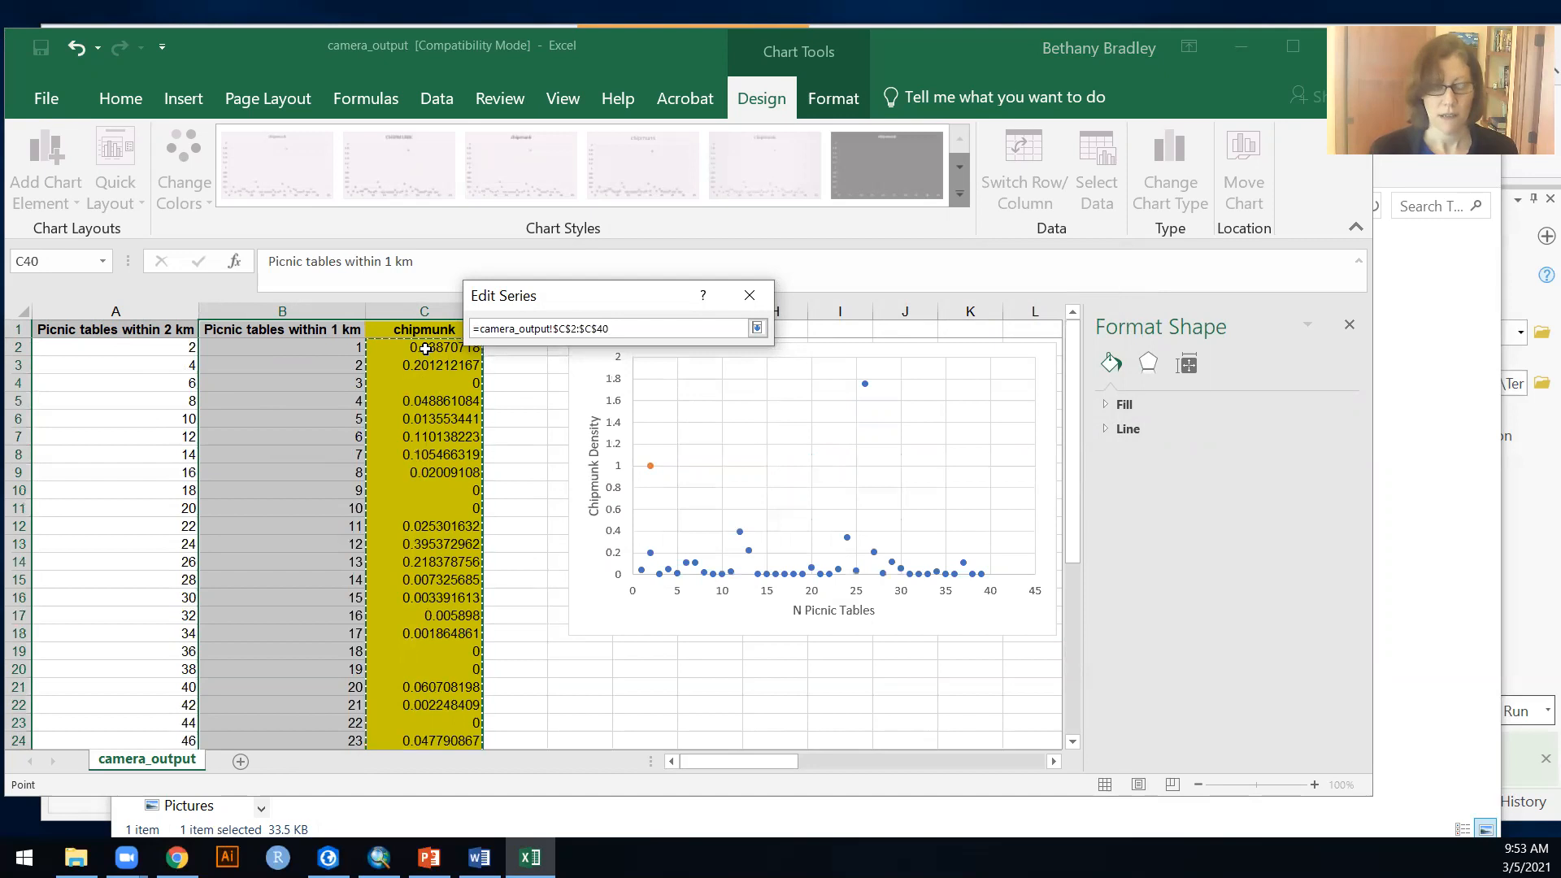
{"action": "left_click", "coordinate": [757, 327]}
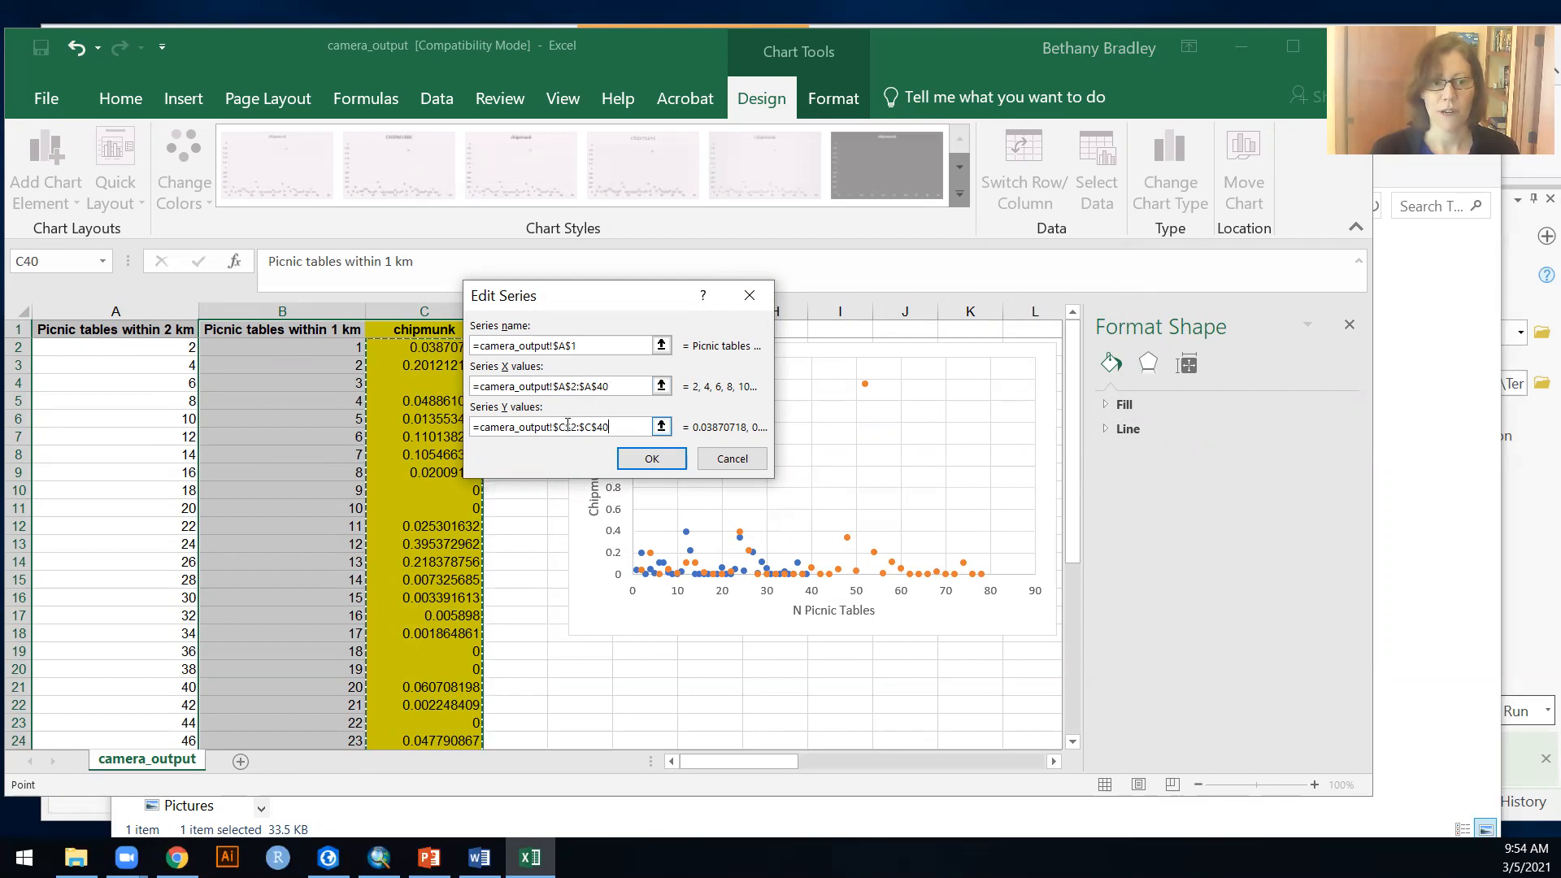
{"action": "left_click", "coordinate": [652, 459]}
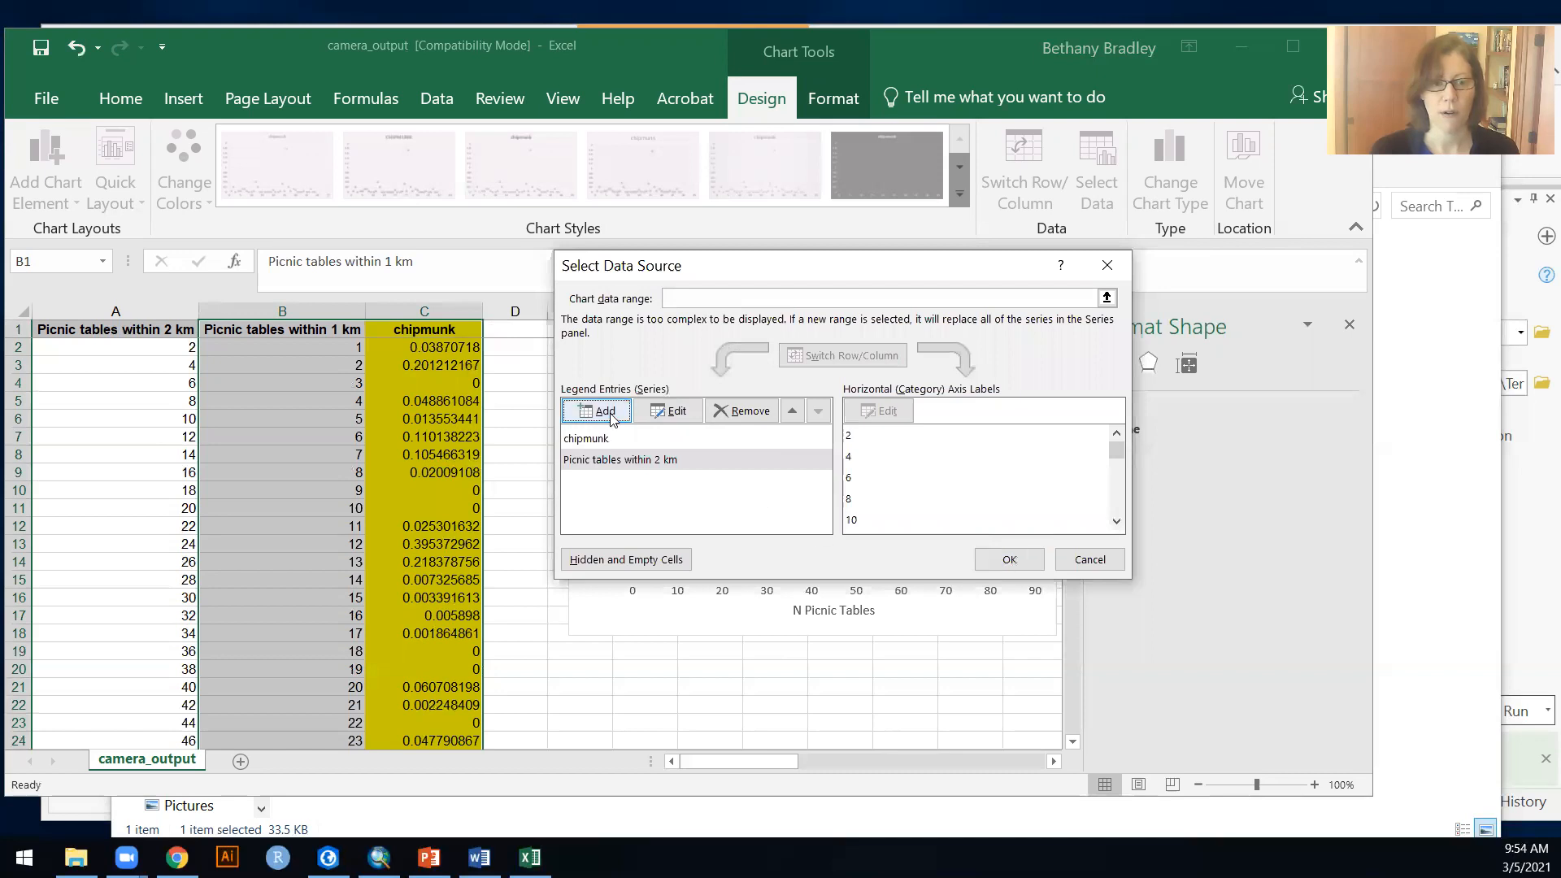
Step: Name the existing chipmunk series from the header in cell B1 and apply the data source changes
{"action": "left_click", "coordinate": [615, 440]}
{"action": "left_click", "coordinate": [676, 411]}
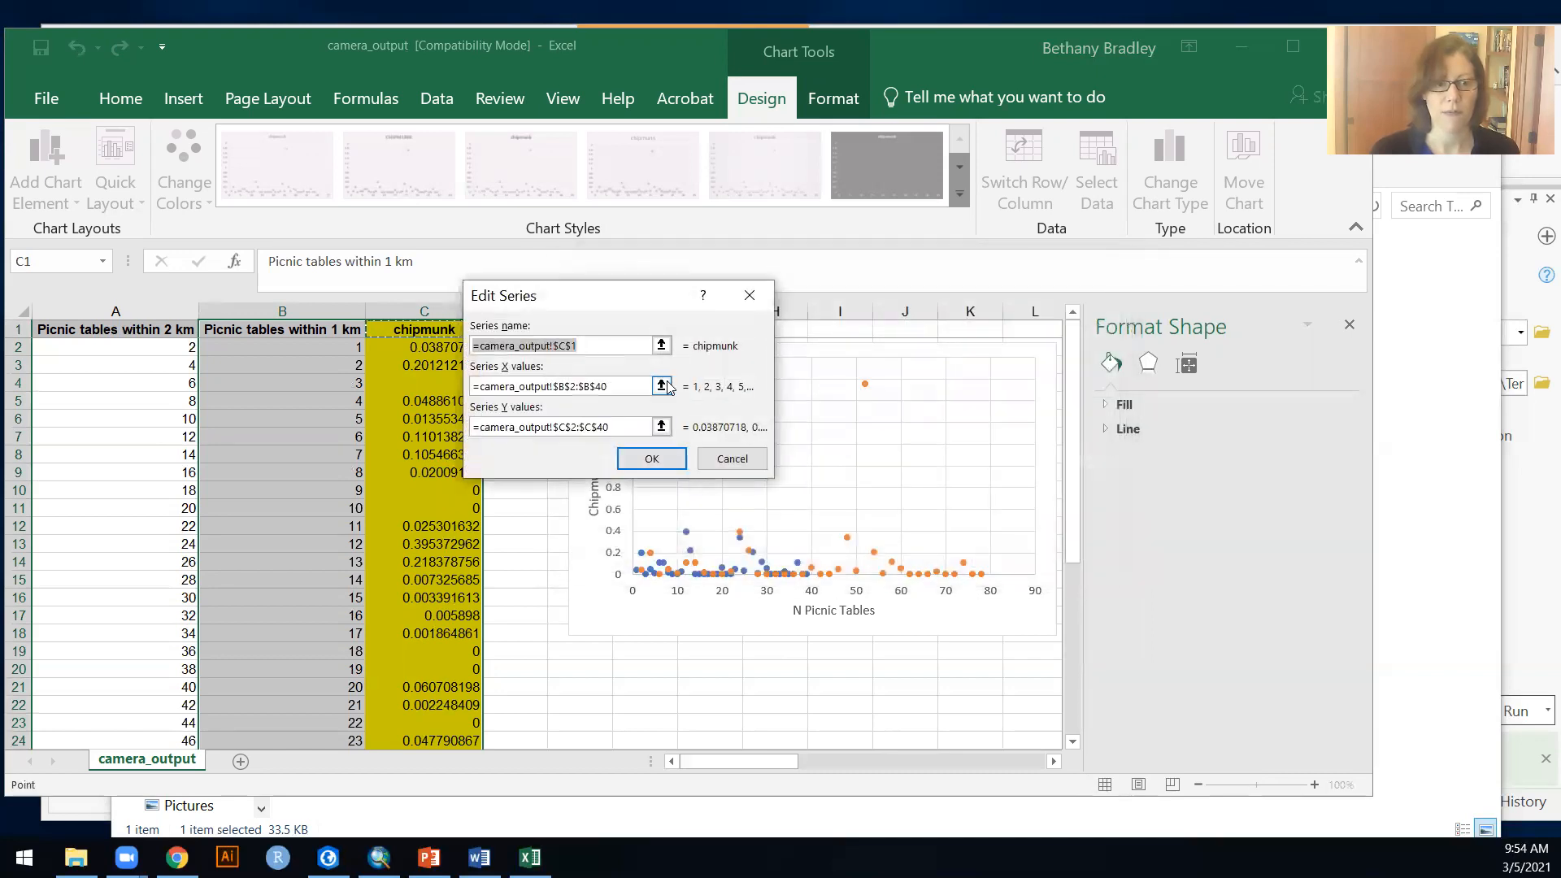
{"action": "left_click", "coordinate": [661, 346]}
{"action": "left_click", "coordinate": [357, 333]}
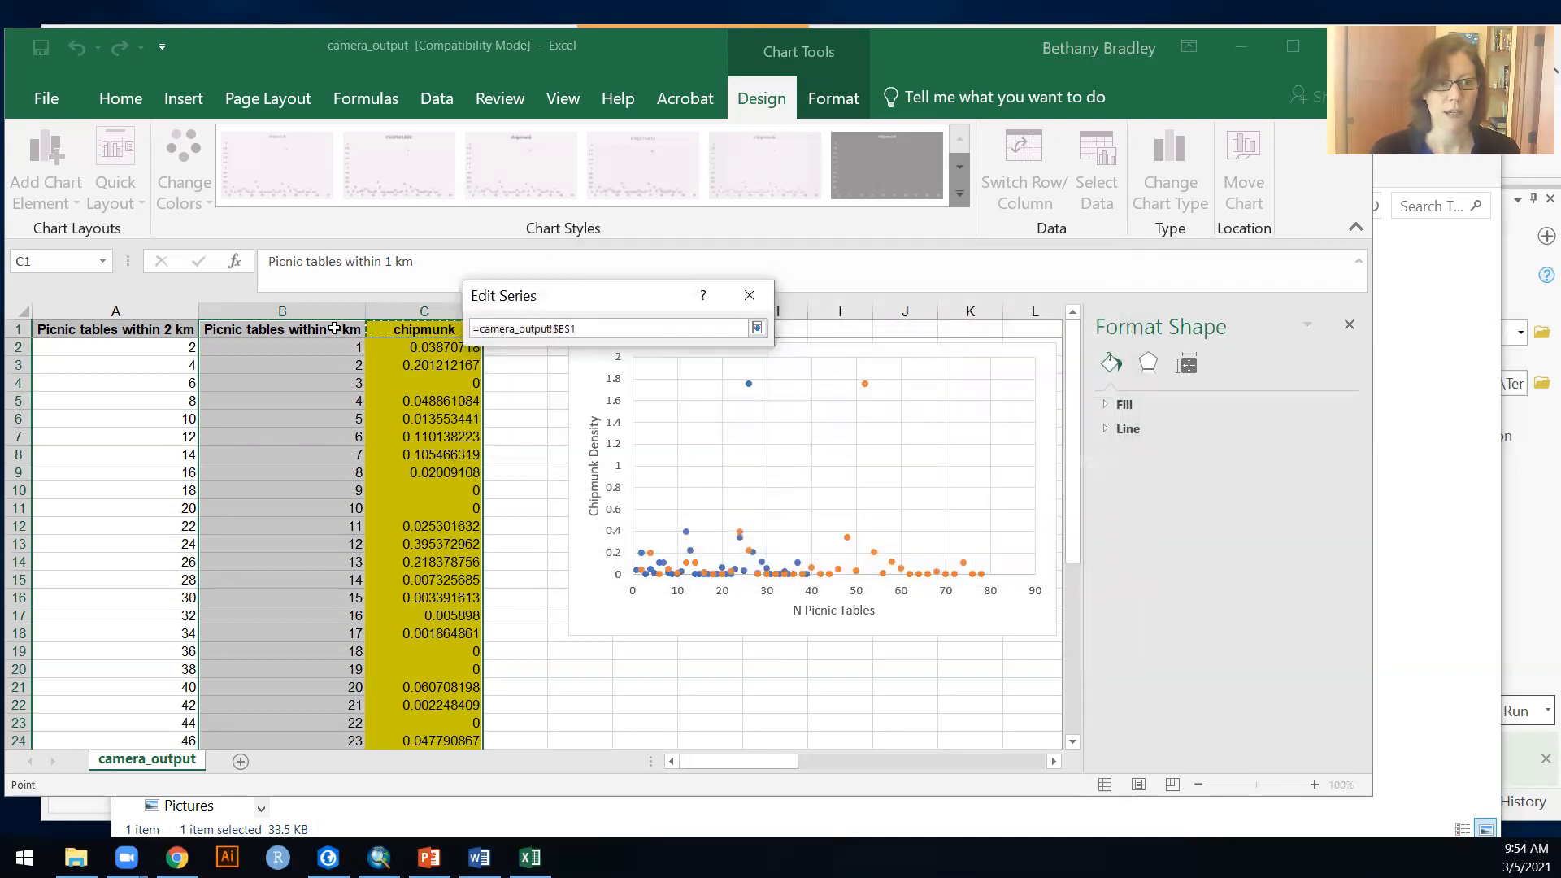
{"action": "left_click", "coordinate": [757, 327]}
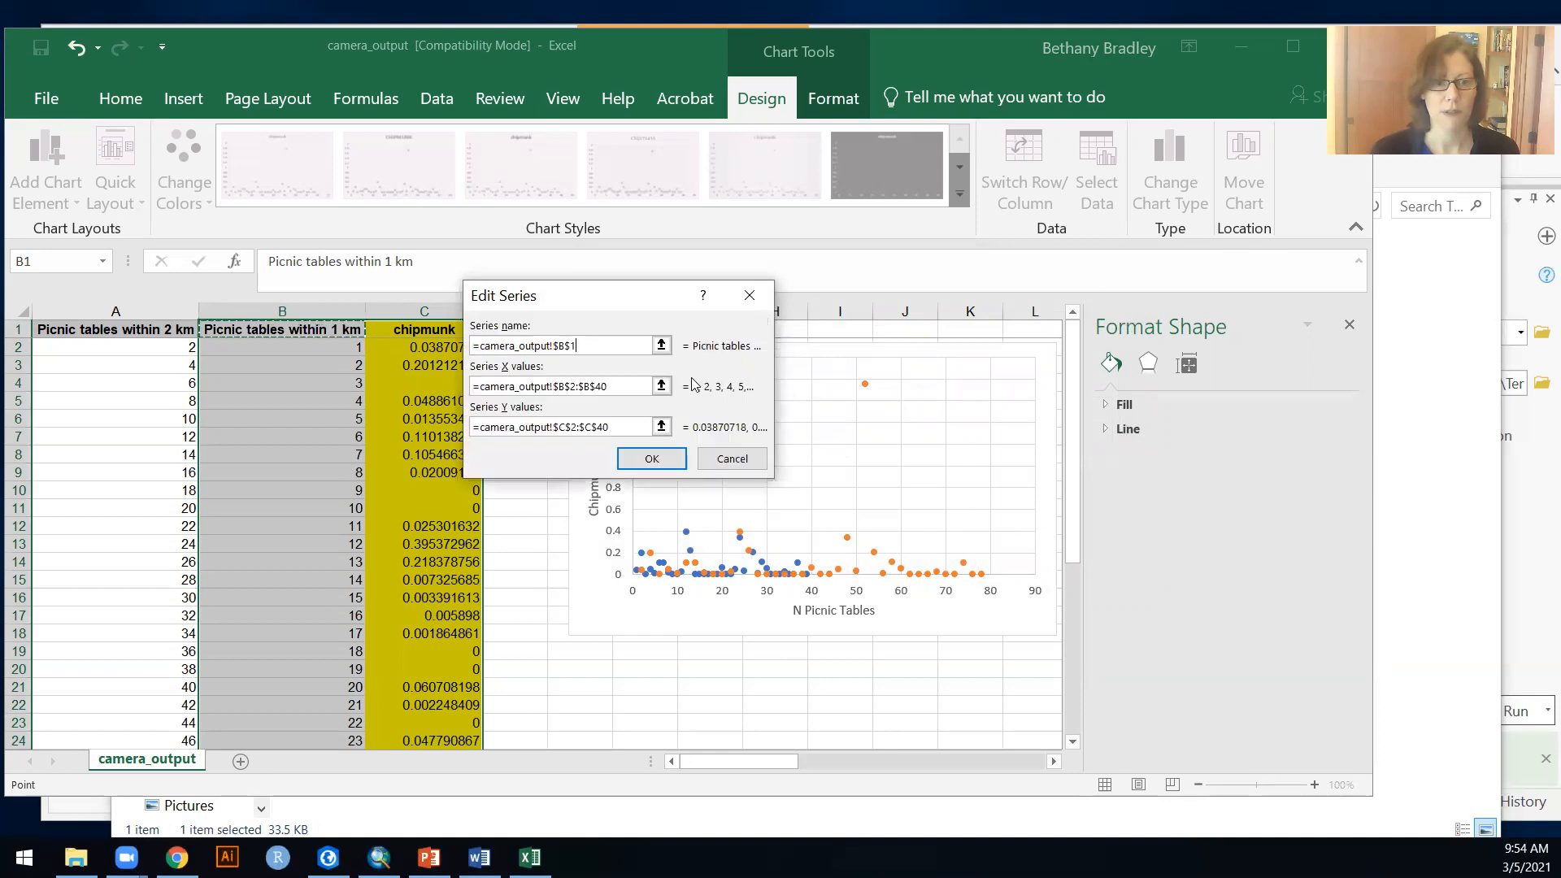
{"action": "left_click", "coordinate": [652, 459]}
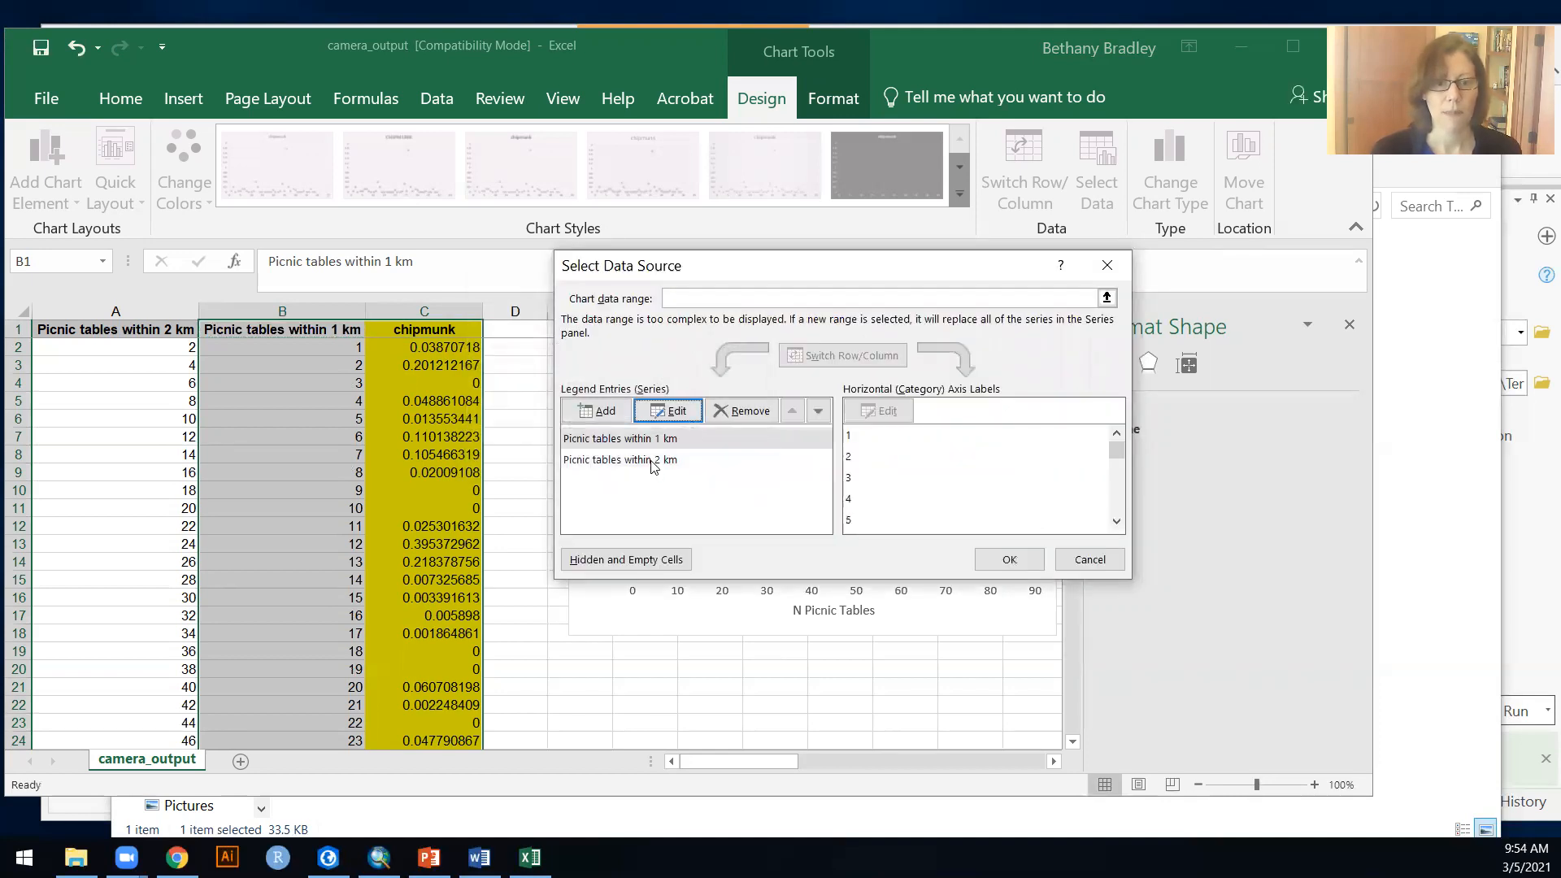
{"action": "left_click", "coordinate": [1009, 561]}
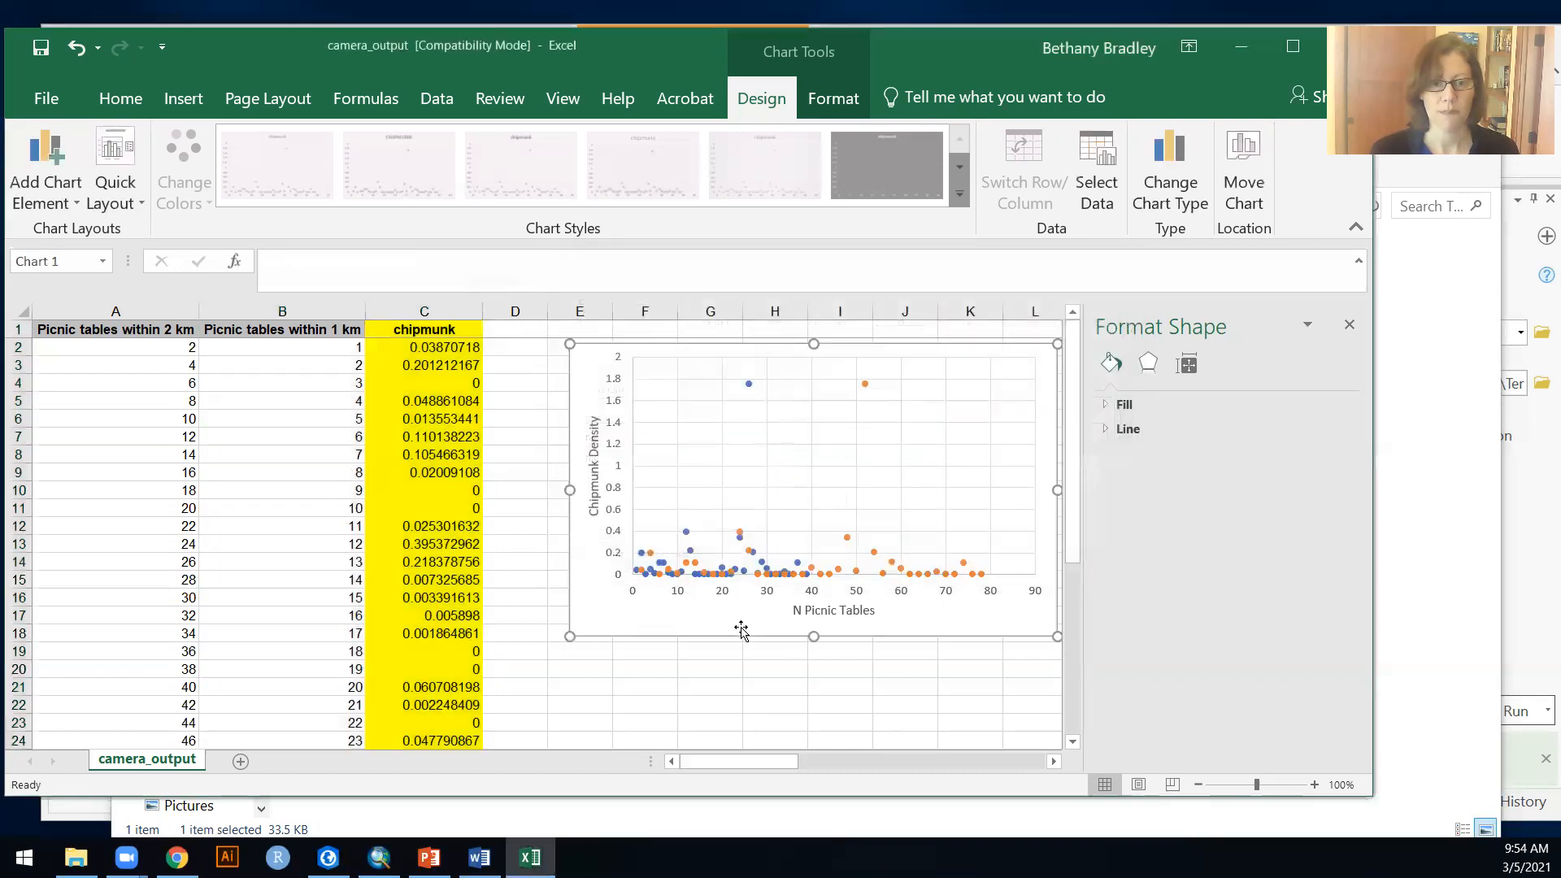
Step: Add a legend along the bottom of the chart that identifies the 1 km and 2 km picnic table series
{"action": "left_click", "coordinate": [648, 621]}
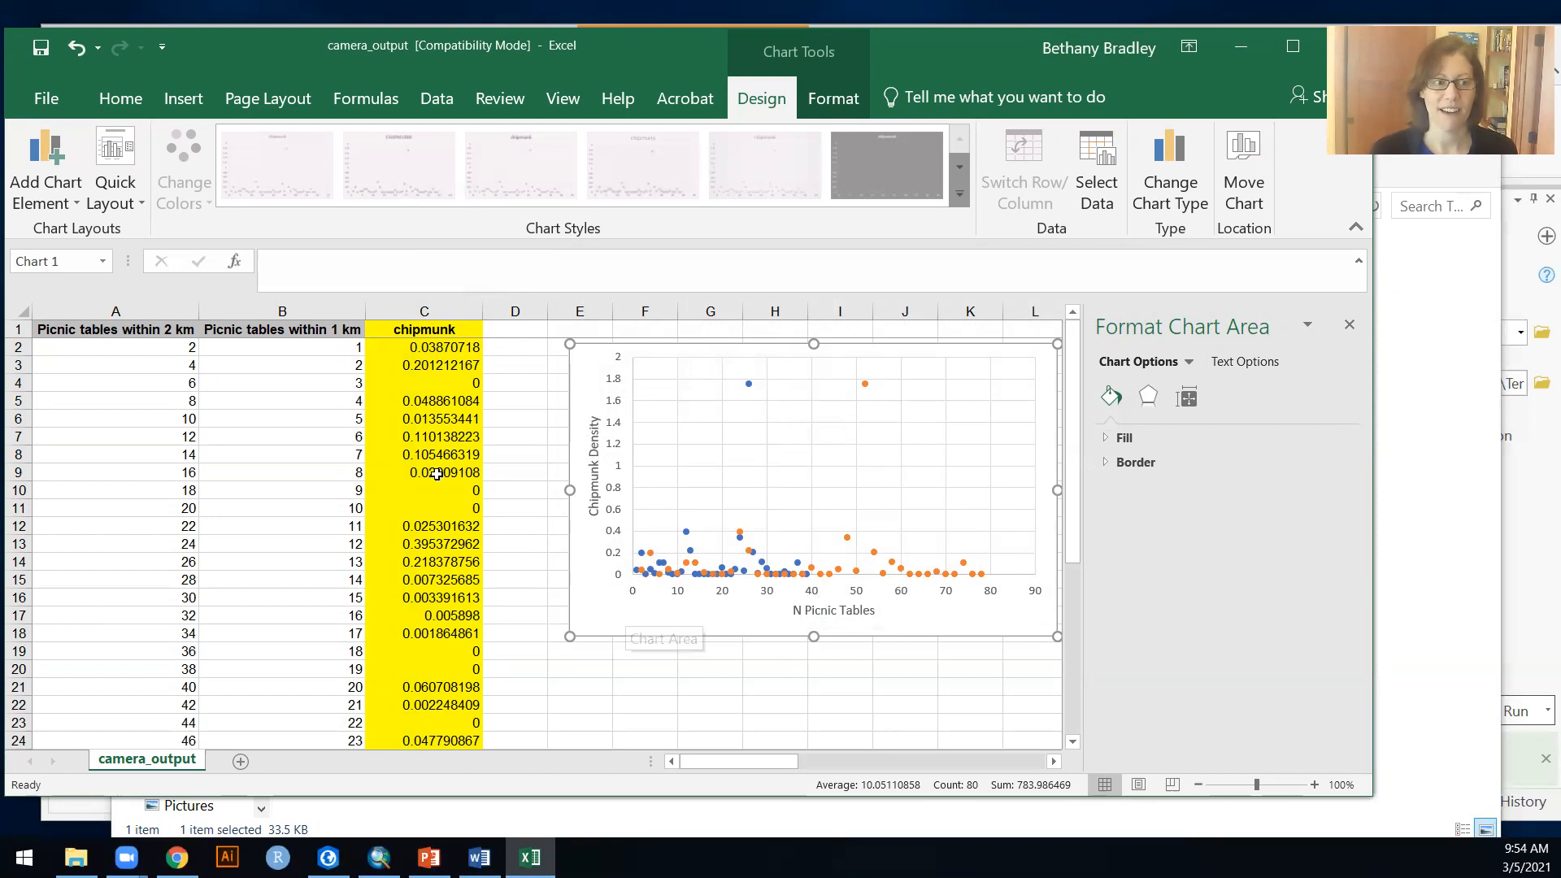
{"action": "left_click", "coordinate": [50, 205]}
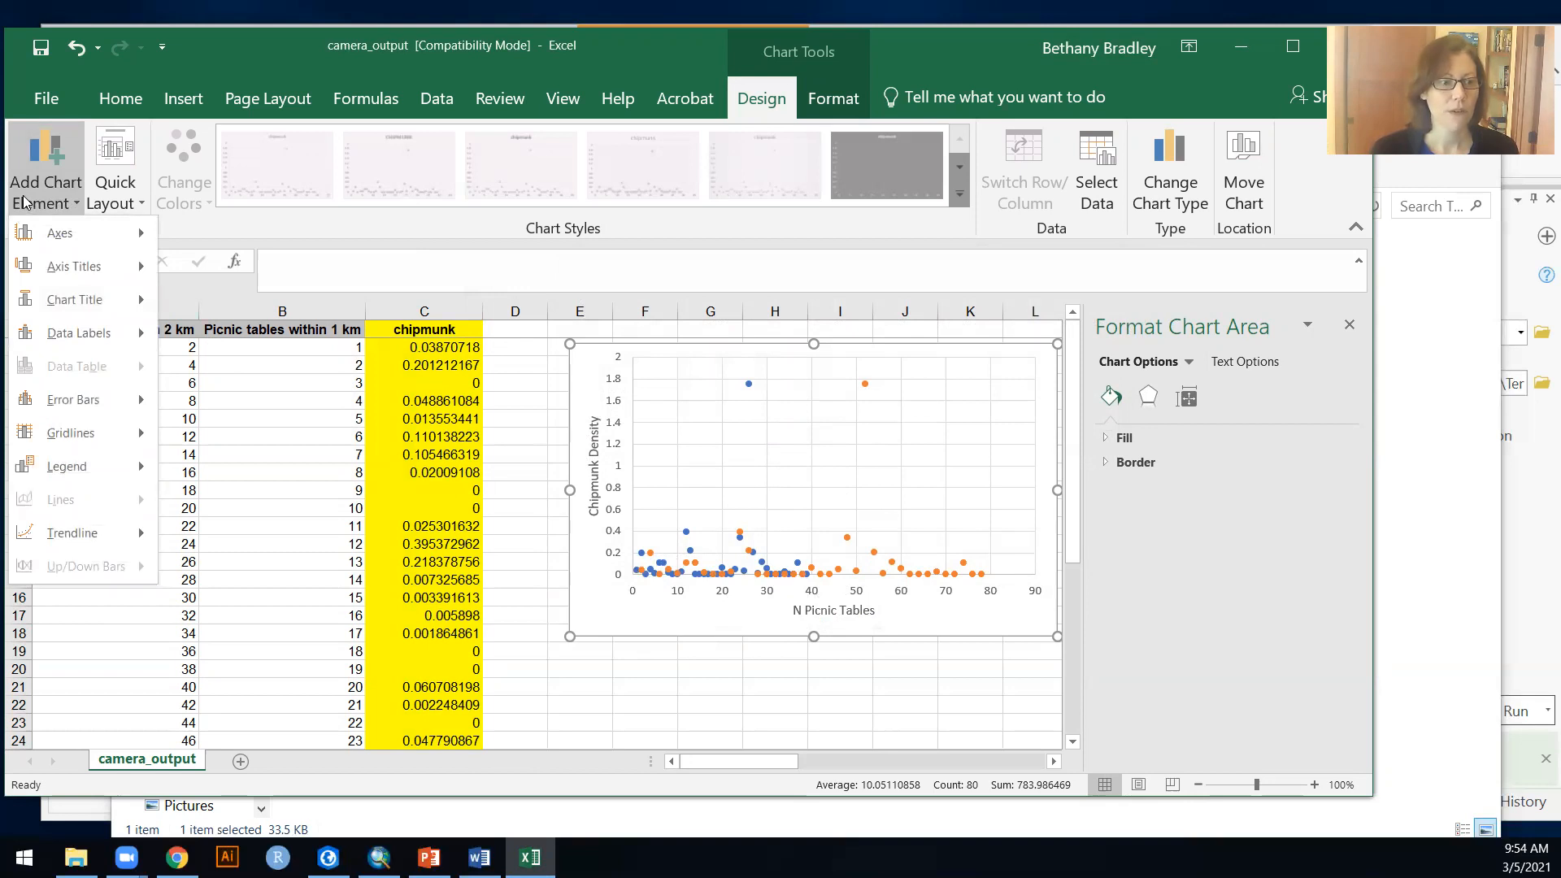
{"action": "mouse_move", "coordinate": [81, 472]}
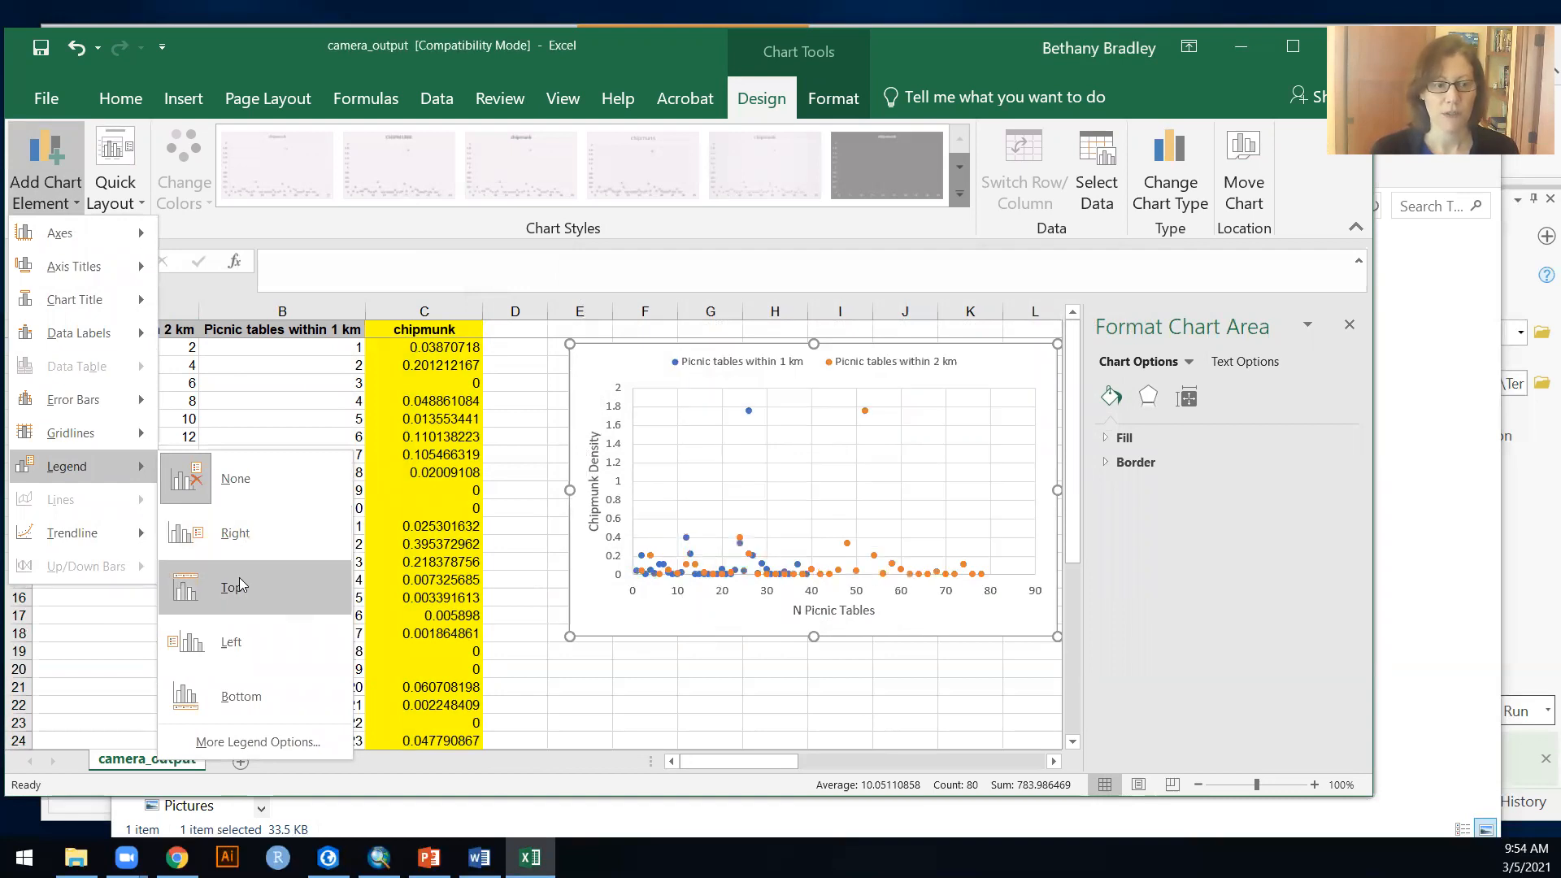
{"action": "left_click", "coordinate": [226, 697]}
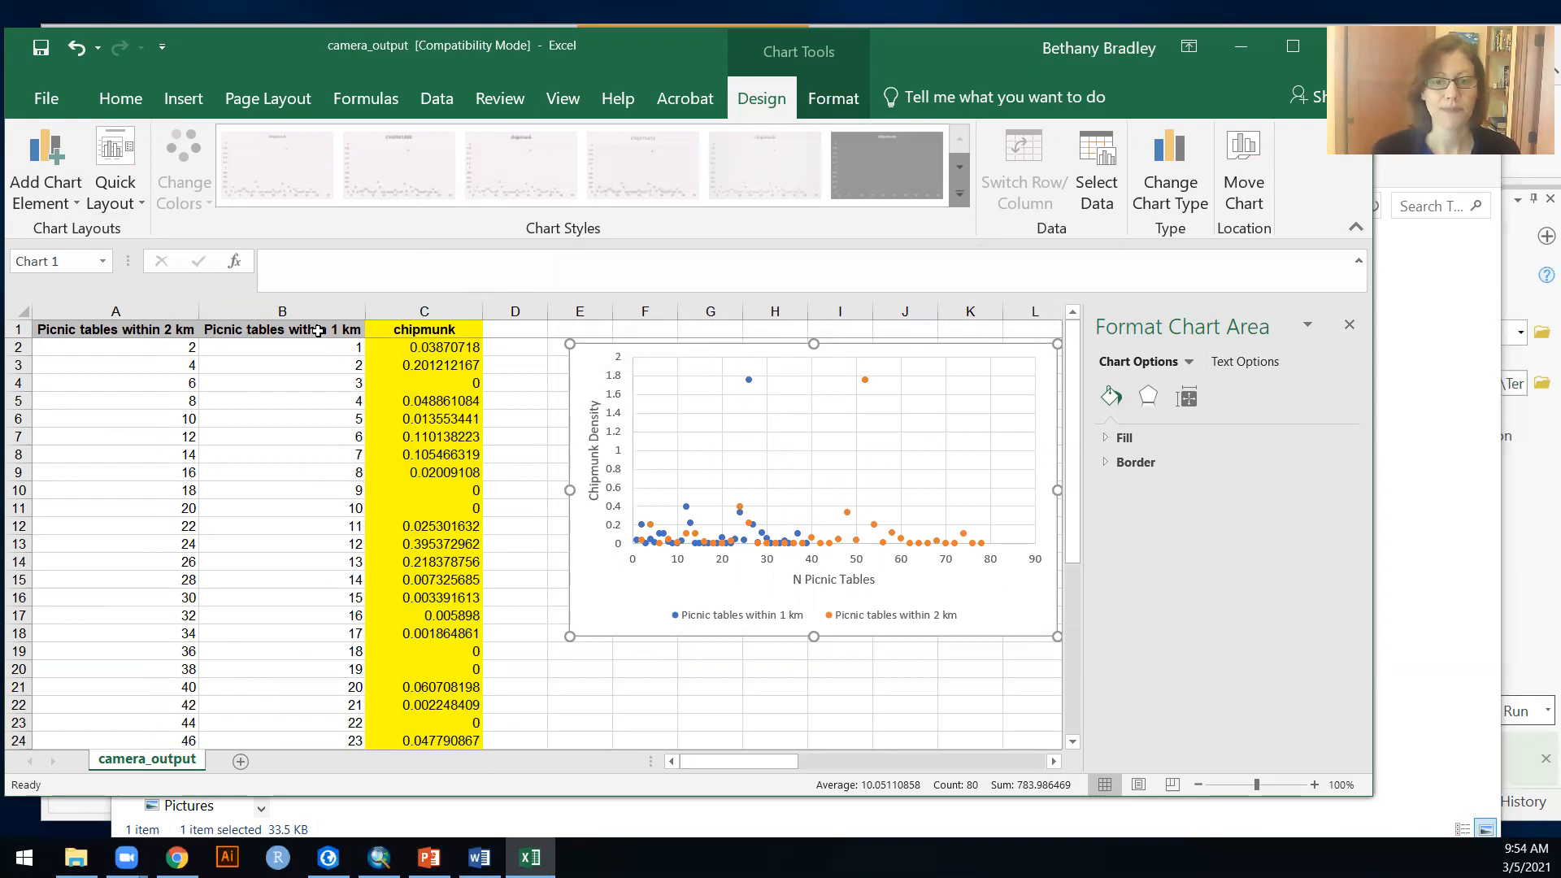
Step: Add a linear trendline to the orange 2 km picnic table series and display its R-squared value on the chart
{"action": "left_click", "coordinate": [895, 540]}
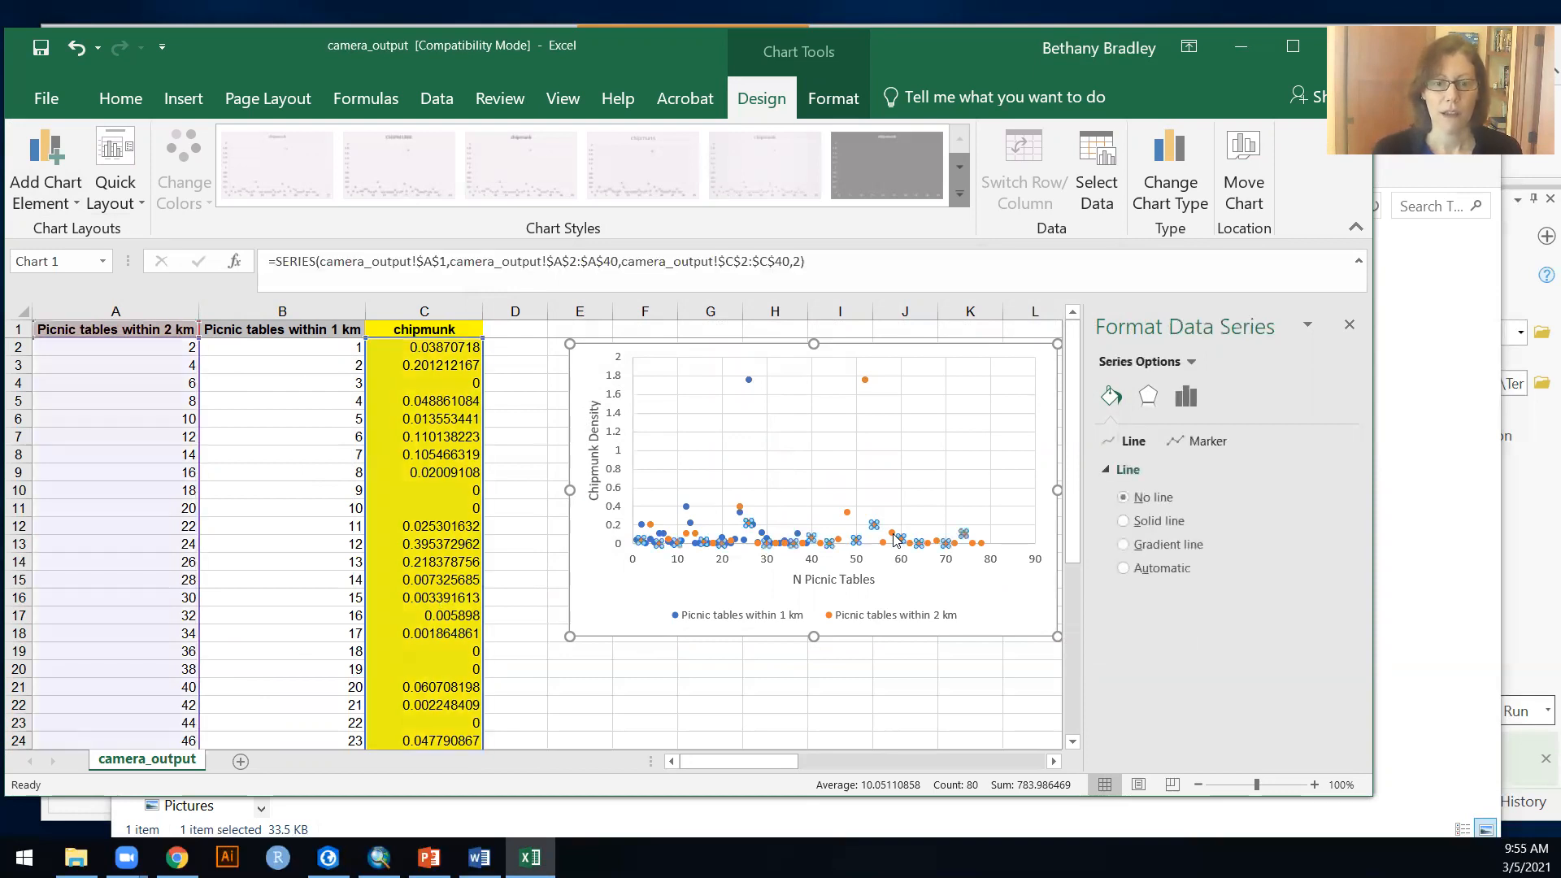
{"action": "right_click", "coordinate": [897, 540]}
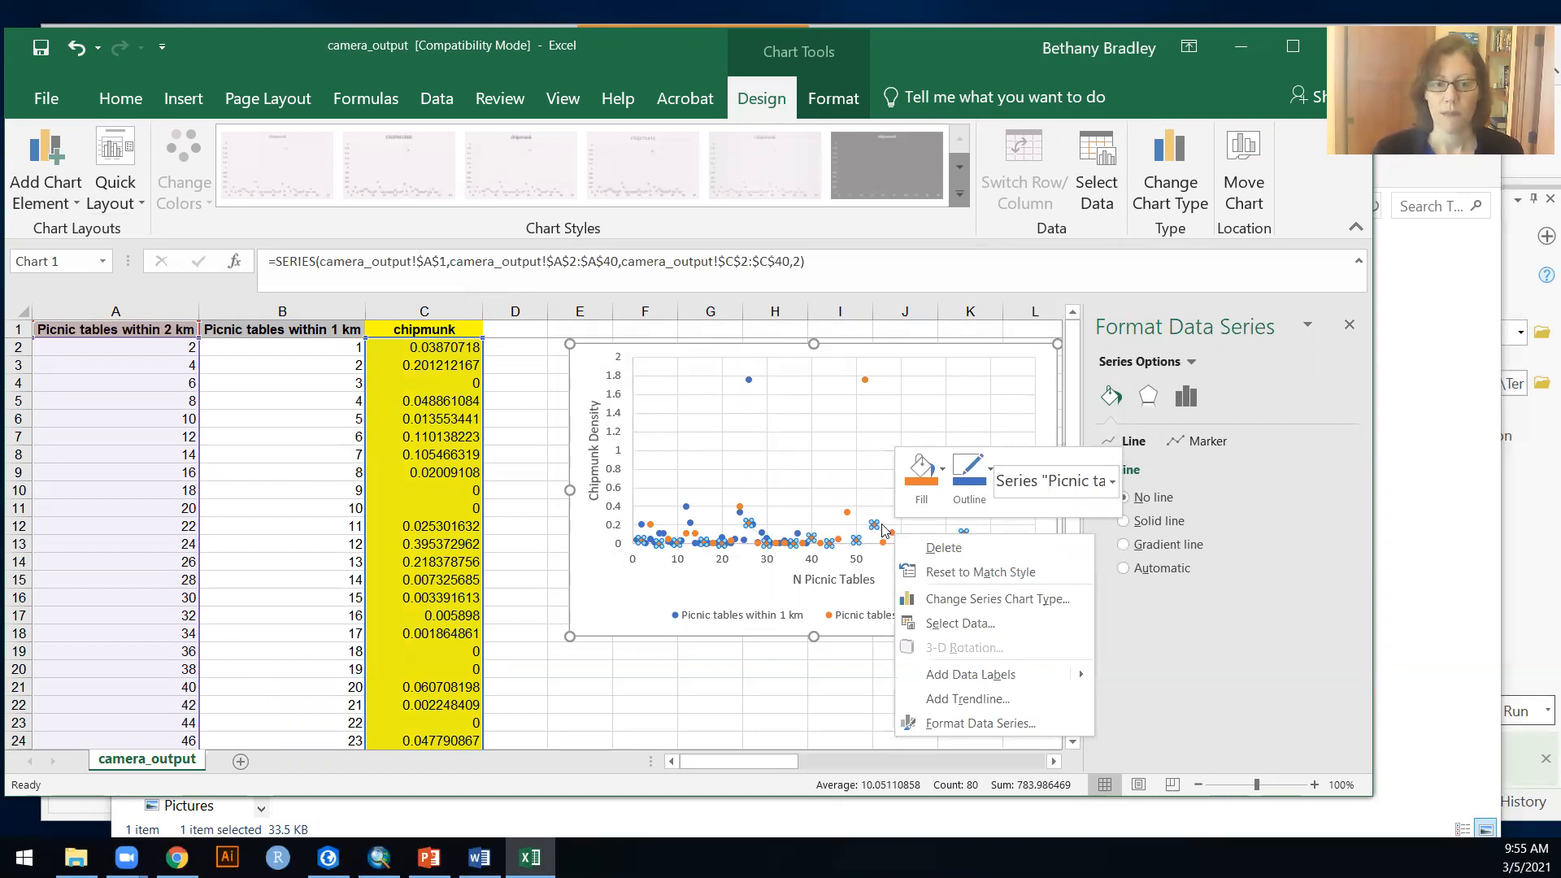
{"action": "left_click", "coordinate": [967, 699]}
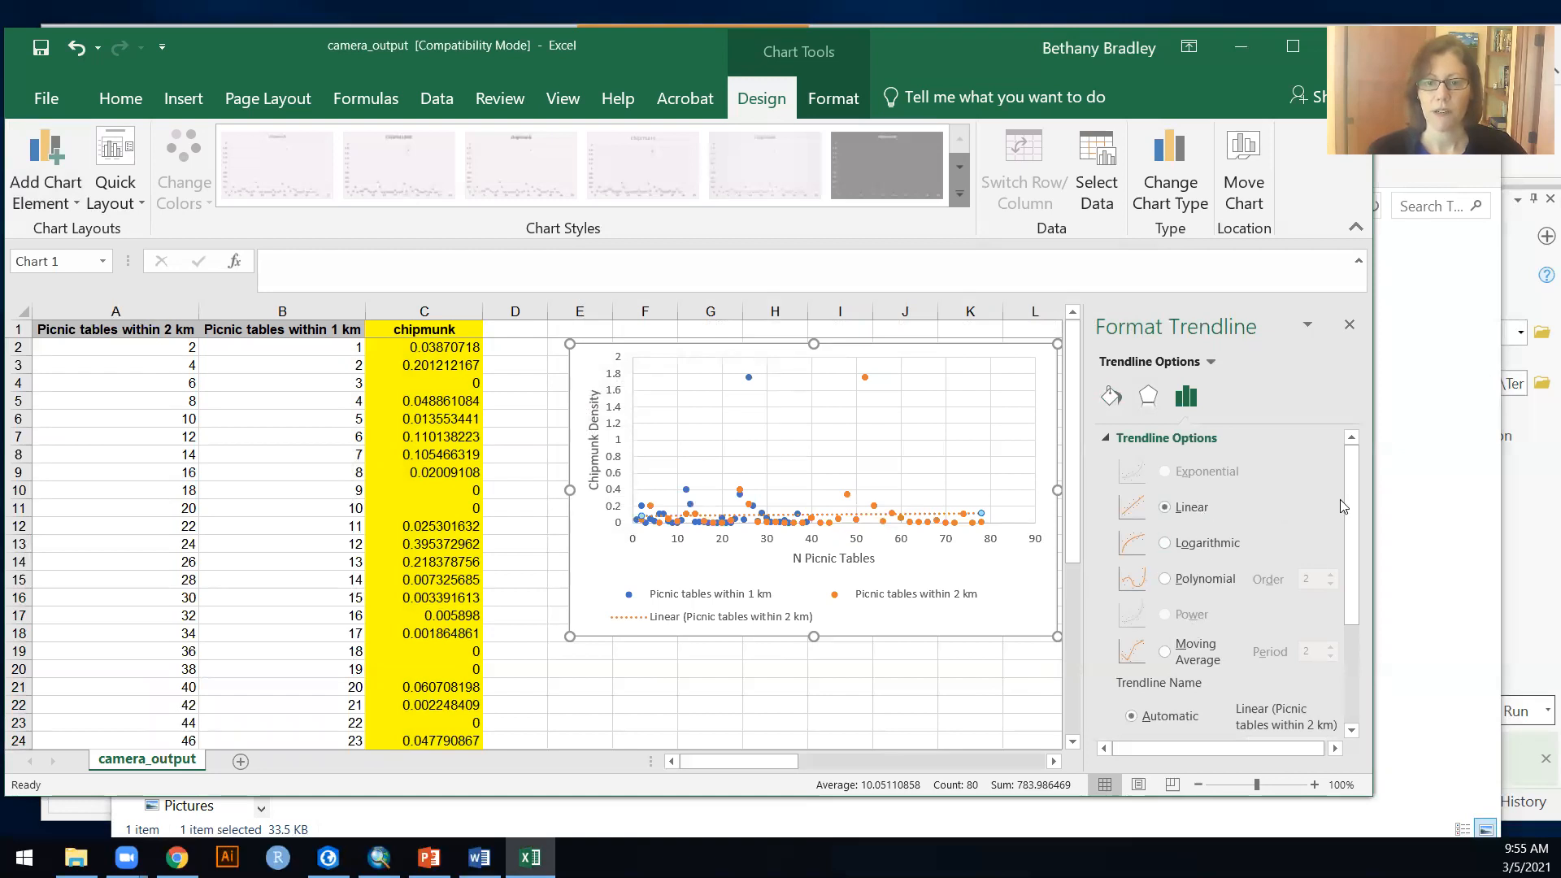
{"action": "scroll", "coordinate": [1350, 500], "scroll_direction": "down", "scroll_amount": 3}
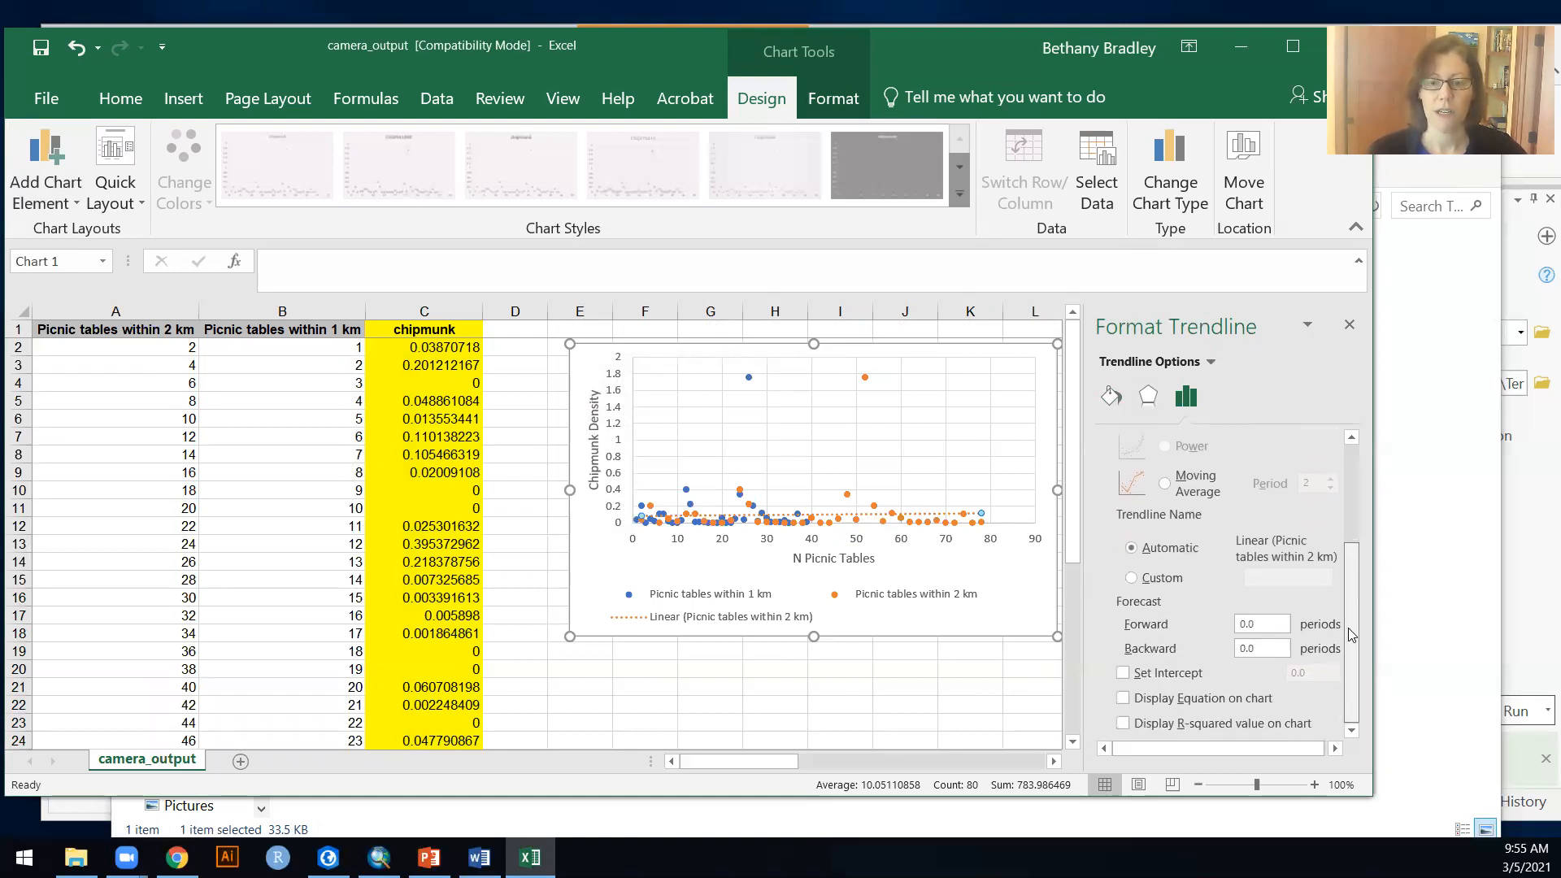
{"action": "left_click", "coordinate": [1124, 723]}
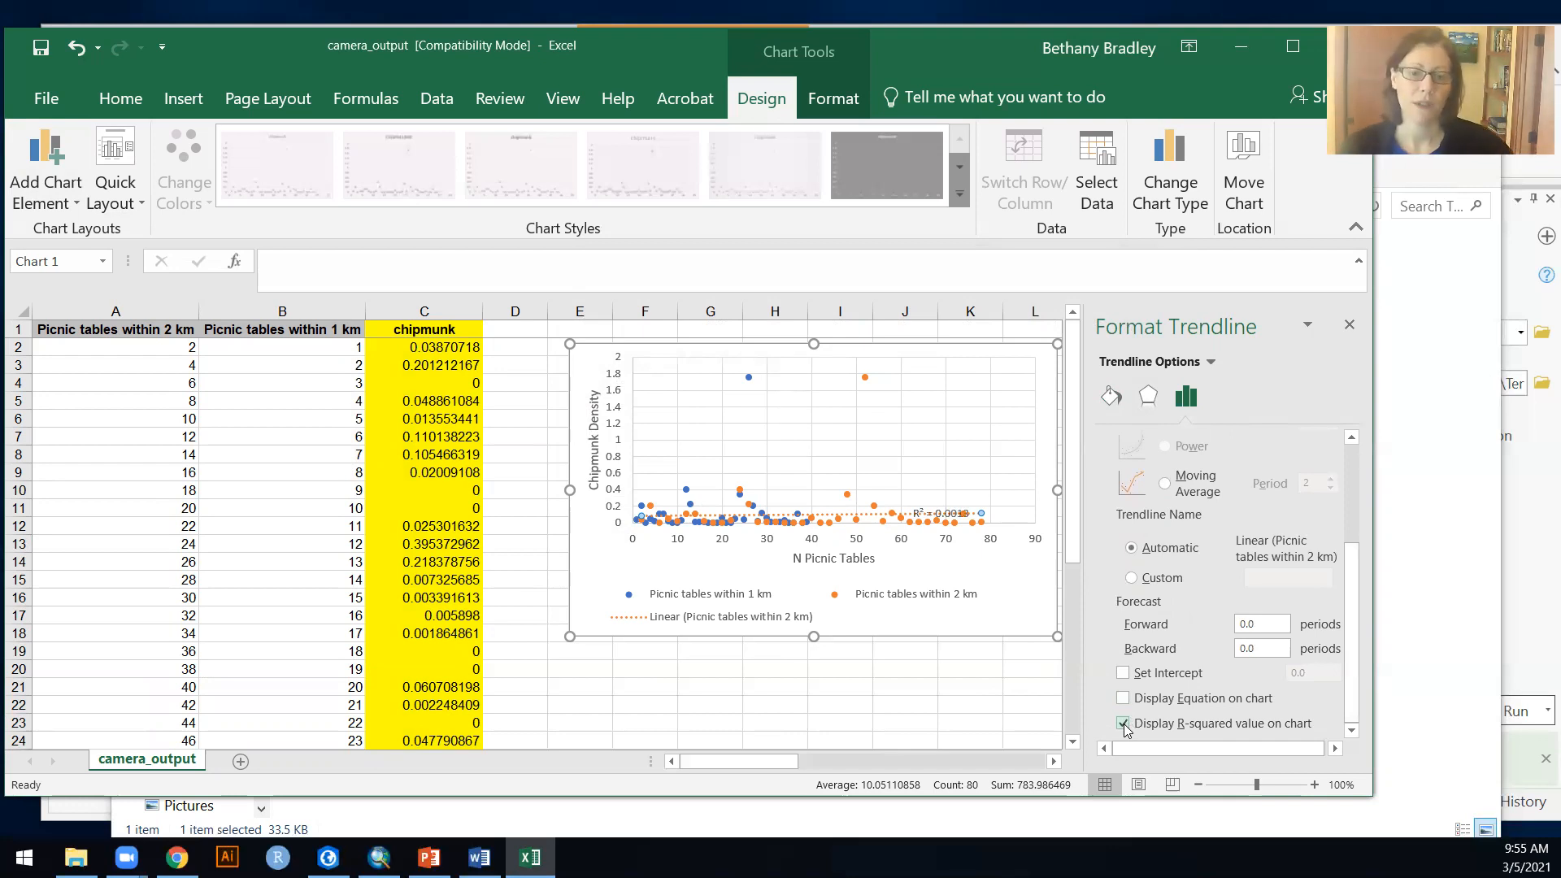
Step: Move the trendline's R-squared label away from the data points it overlaps
{"action": "left_click_drag", "start_coordinate": [967, 508], "coordinate": [1048, 491]}
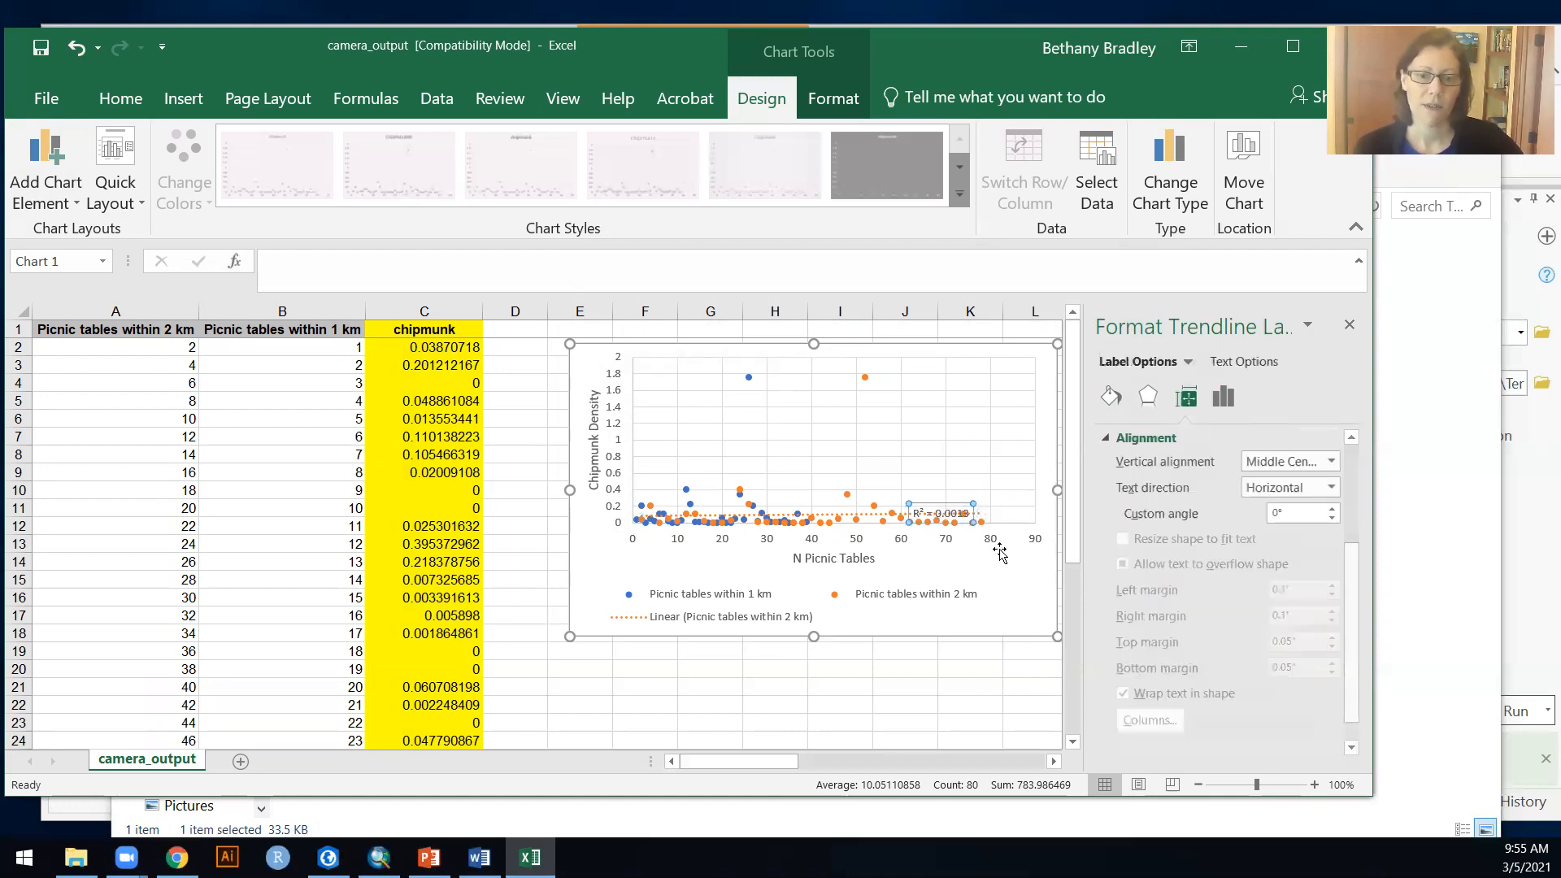